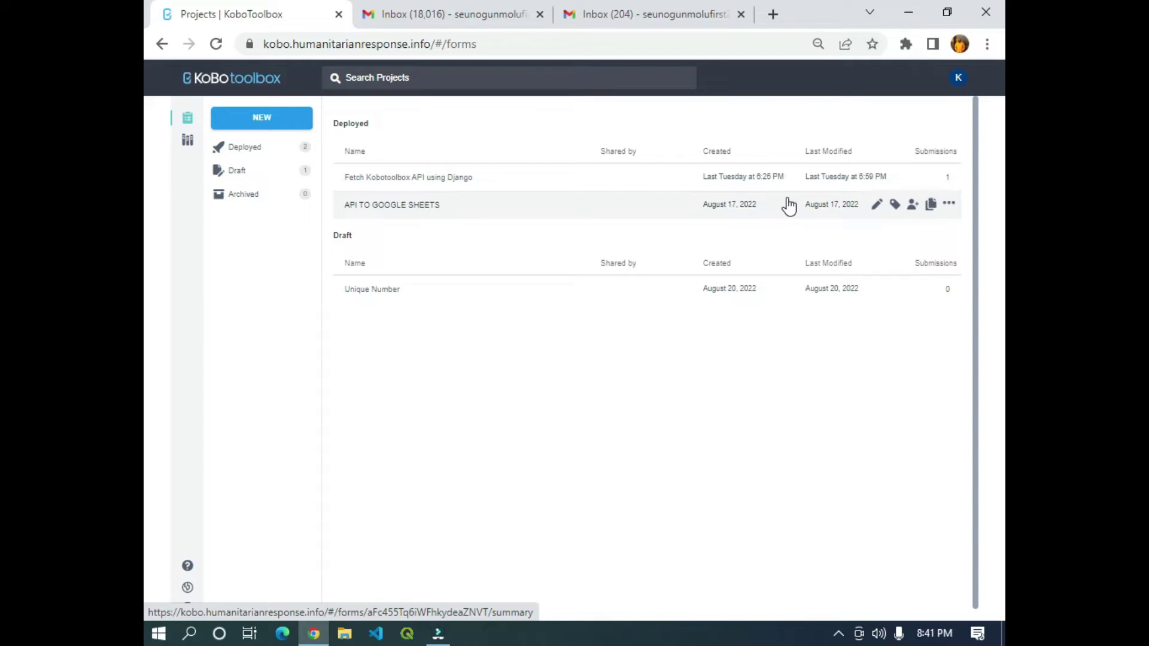
Start a new project from scratch and name it Automated.
left_click(266, 128)
left_click(521, 362)
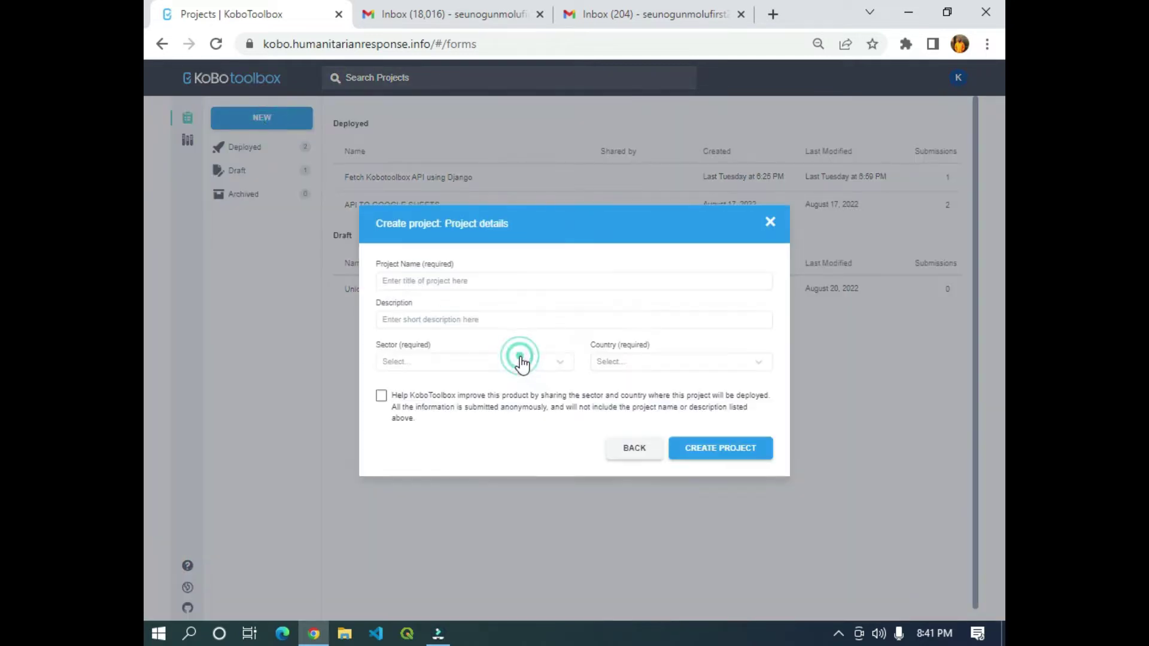
left_click(465, 286)
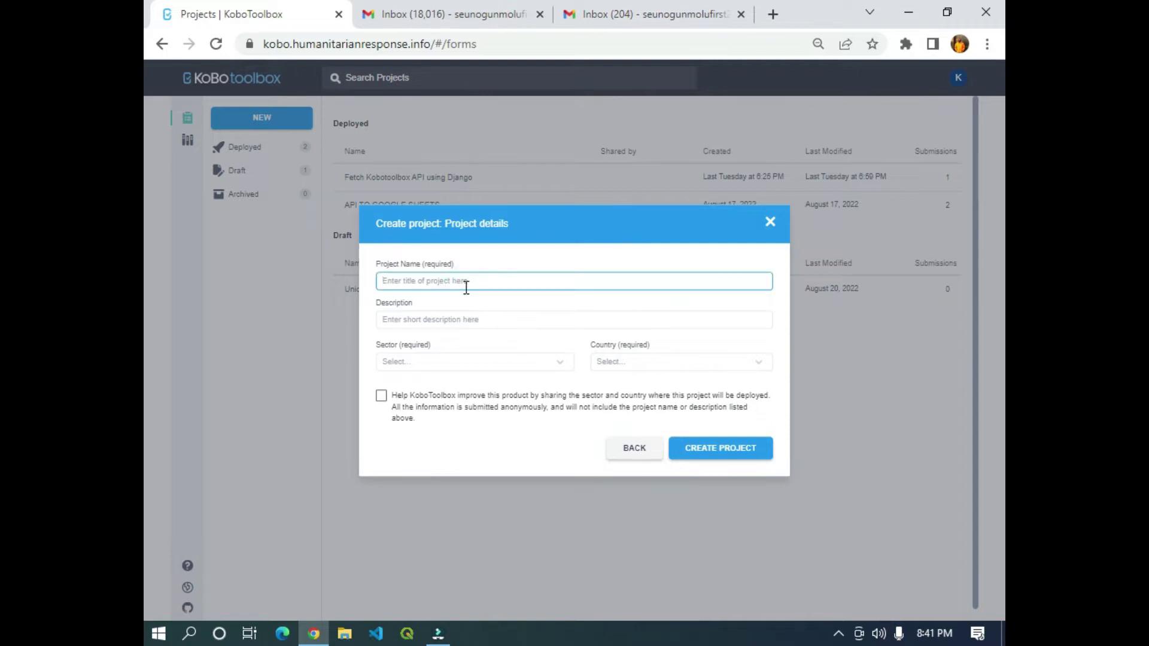
type("Automate")
left_click(485, 319)
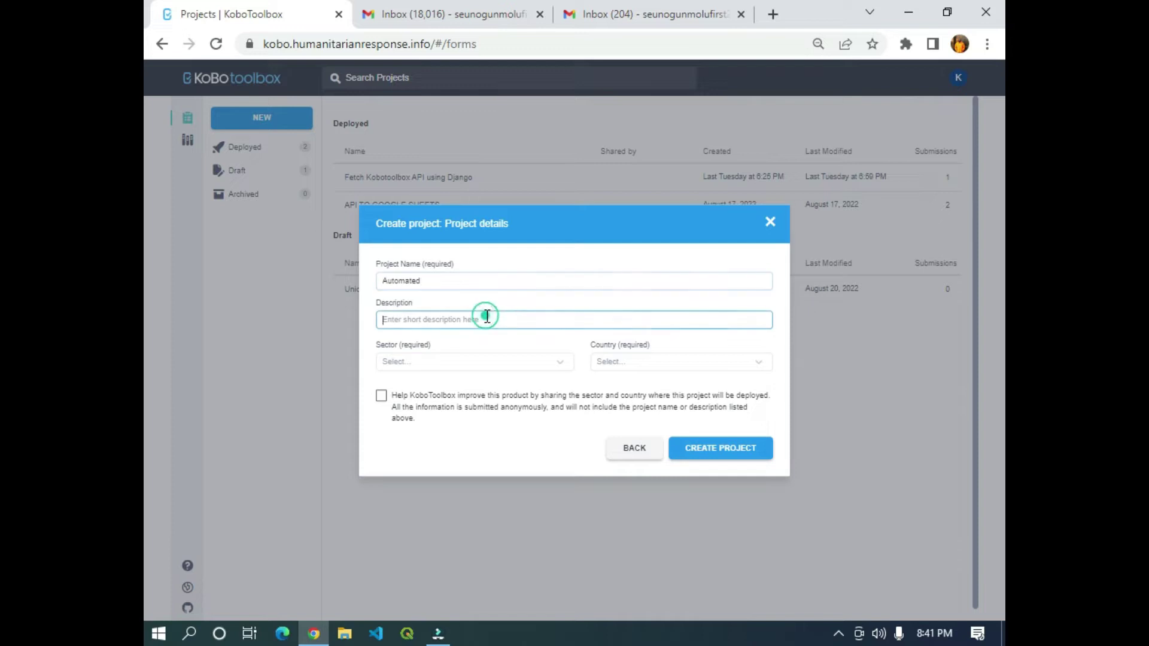
Enter sector Other and country Nigeria, then try to create the project.
left_click(458, 364)
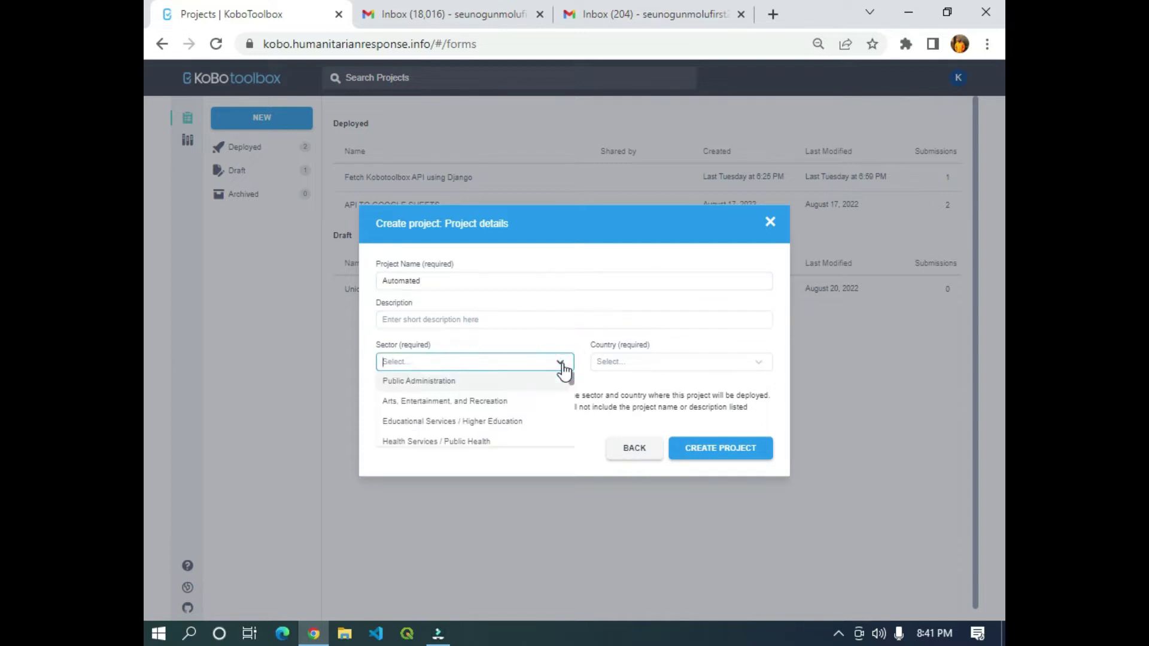
type("other")
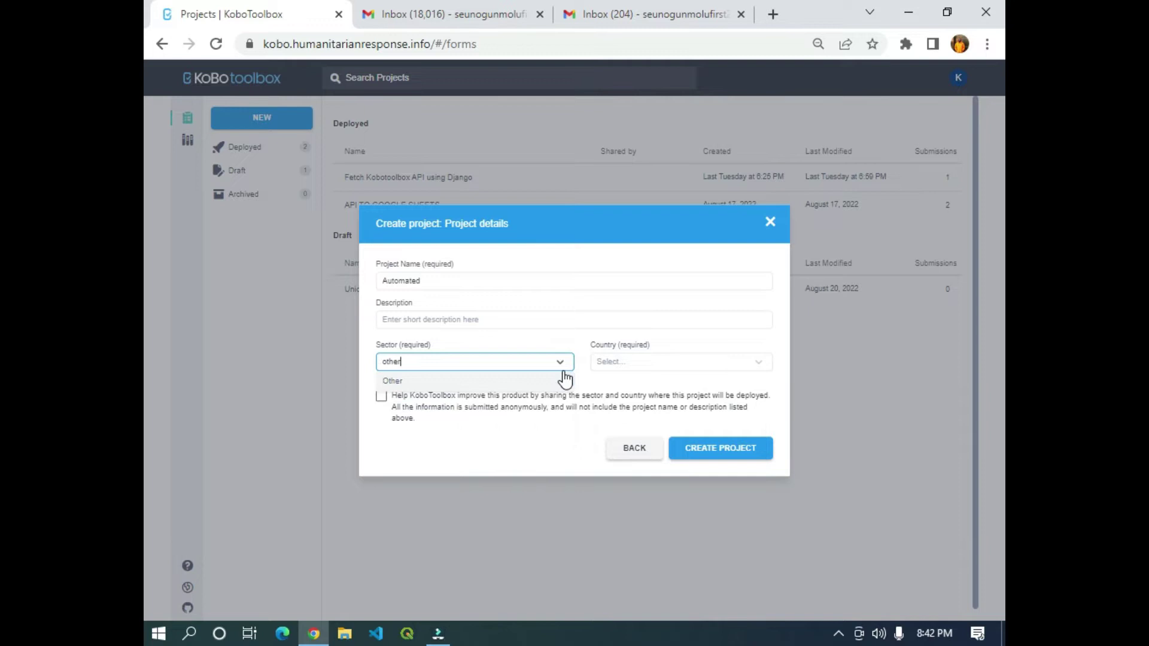
left_click(611, 362)
type("Nigeria")
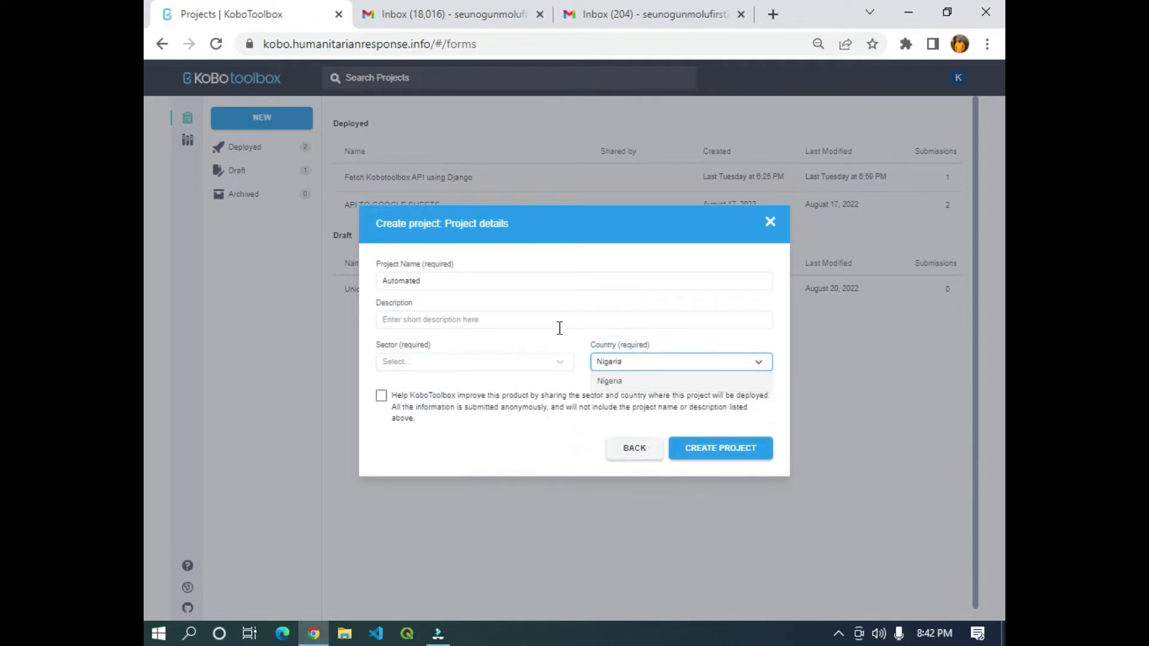
left_click(706, 444)
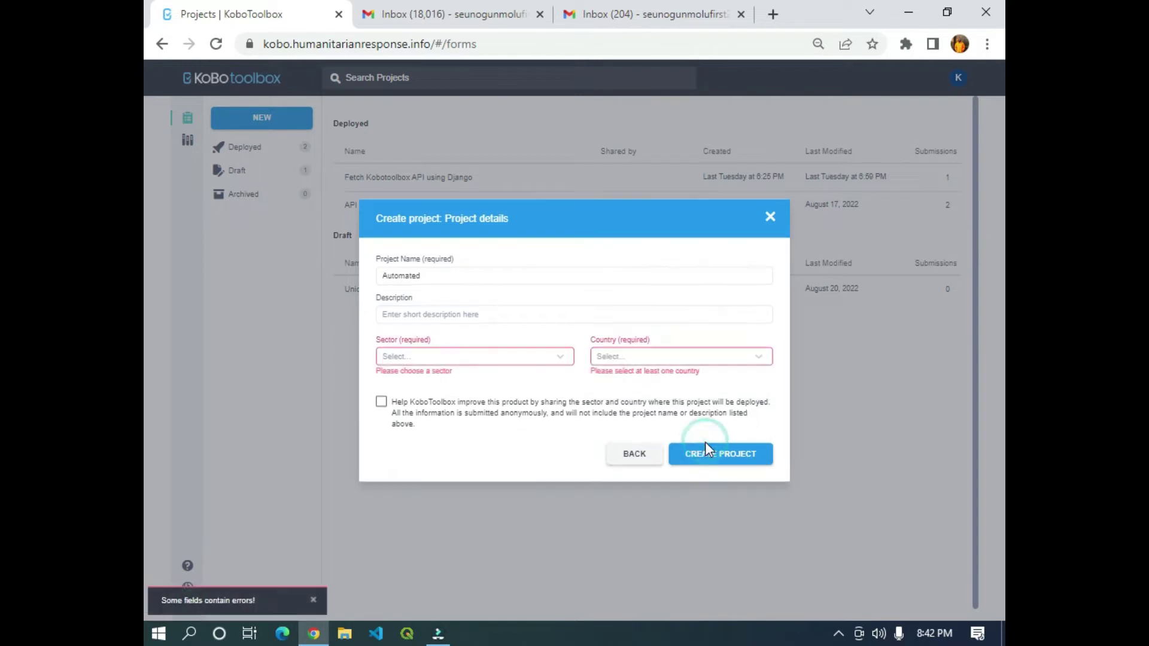
Reselect sector Other and country Nigeria, then create the project.
left_click(470, 354)
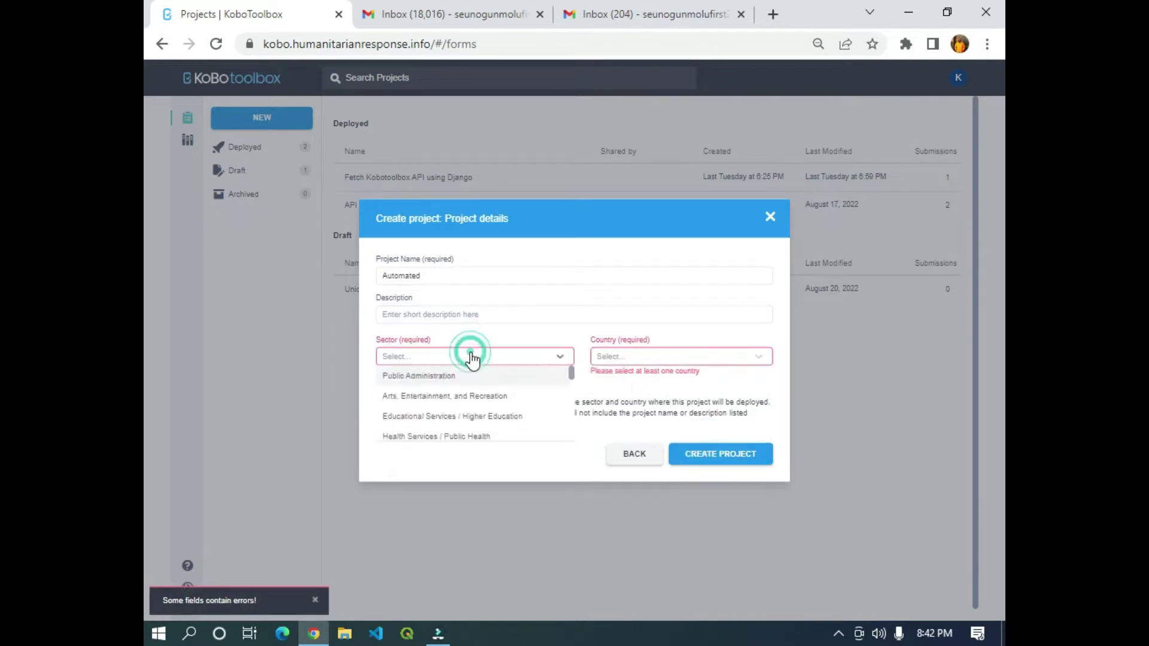
type("other")
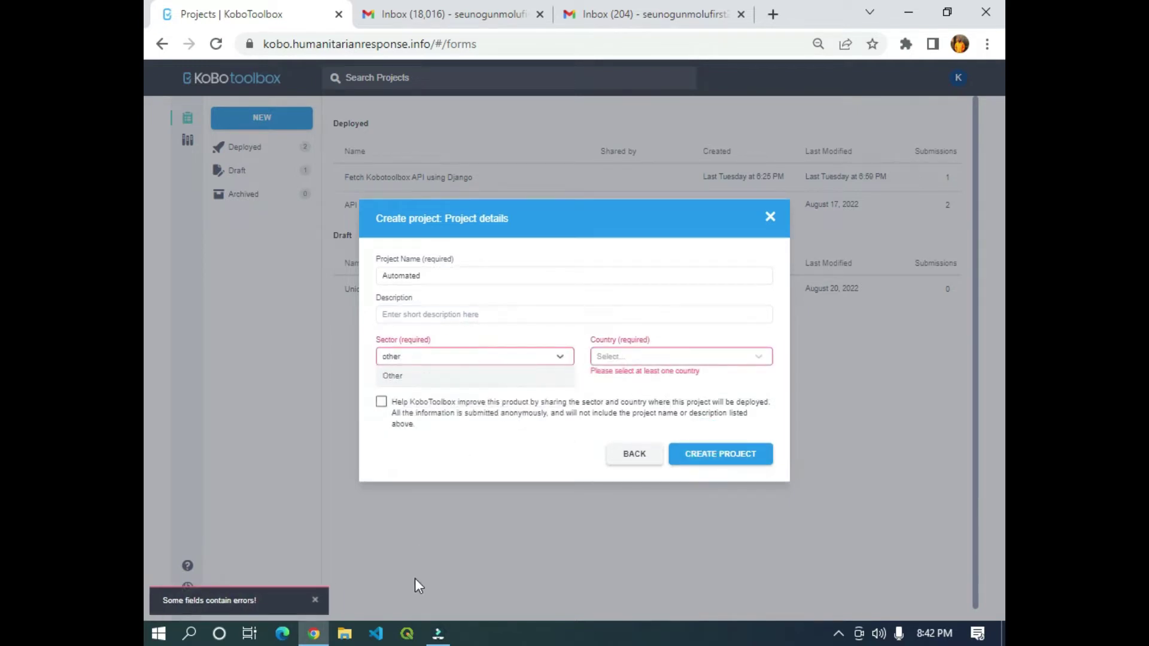
left_click(421, 377)
left_click(634, 358)
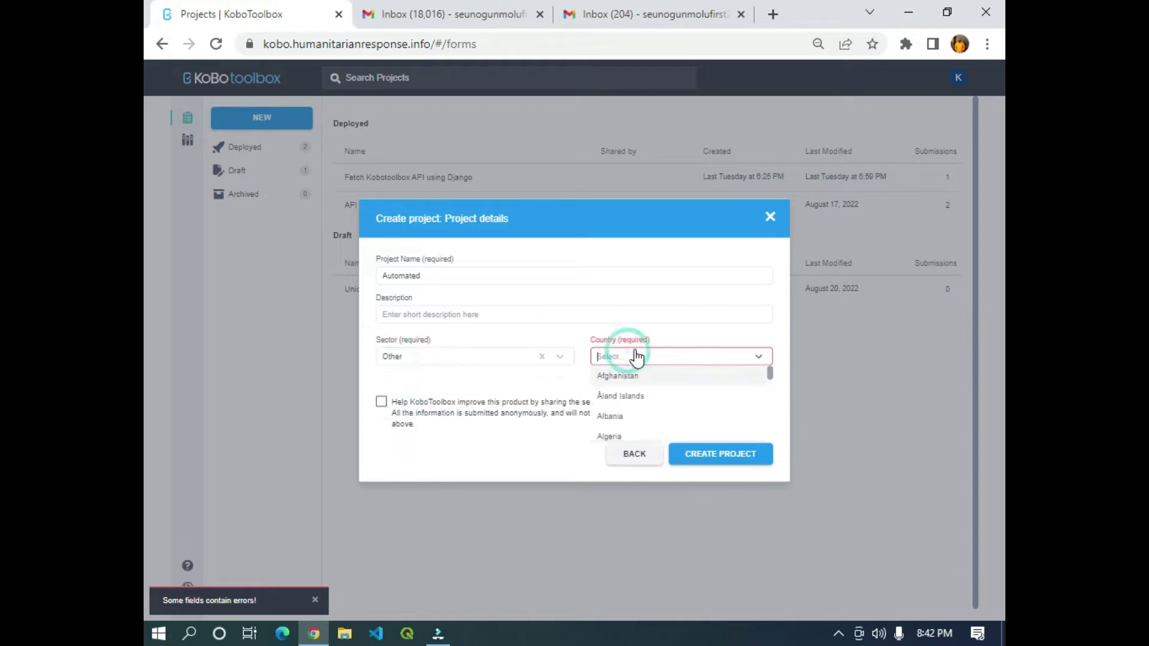
type("nigeria")
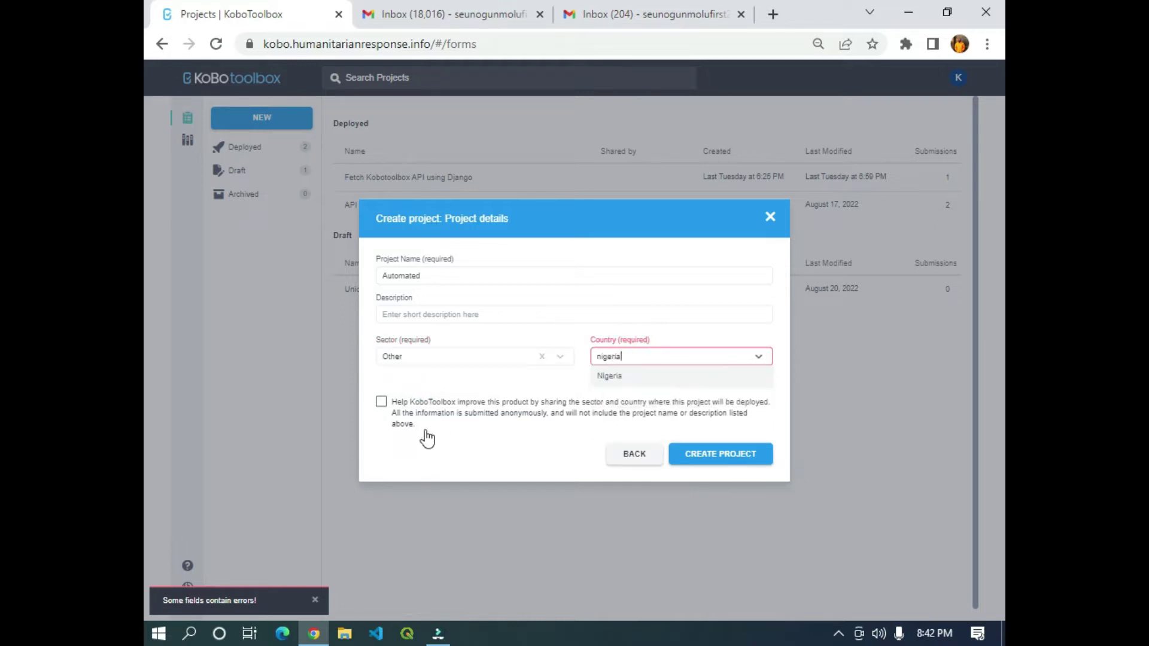
left_click(677, 371)
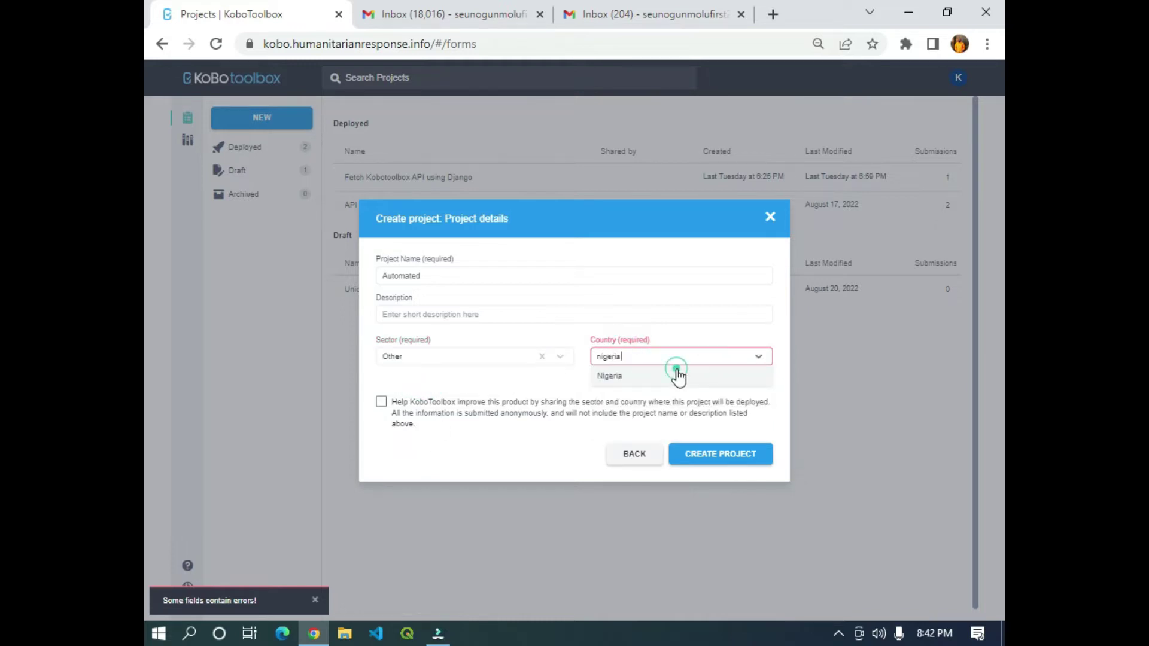
left_click(697, 449)
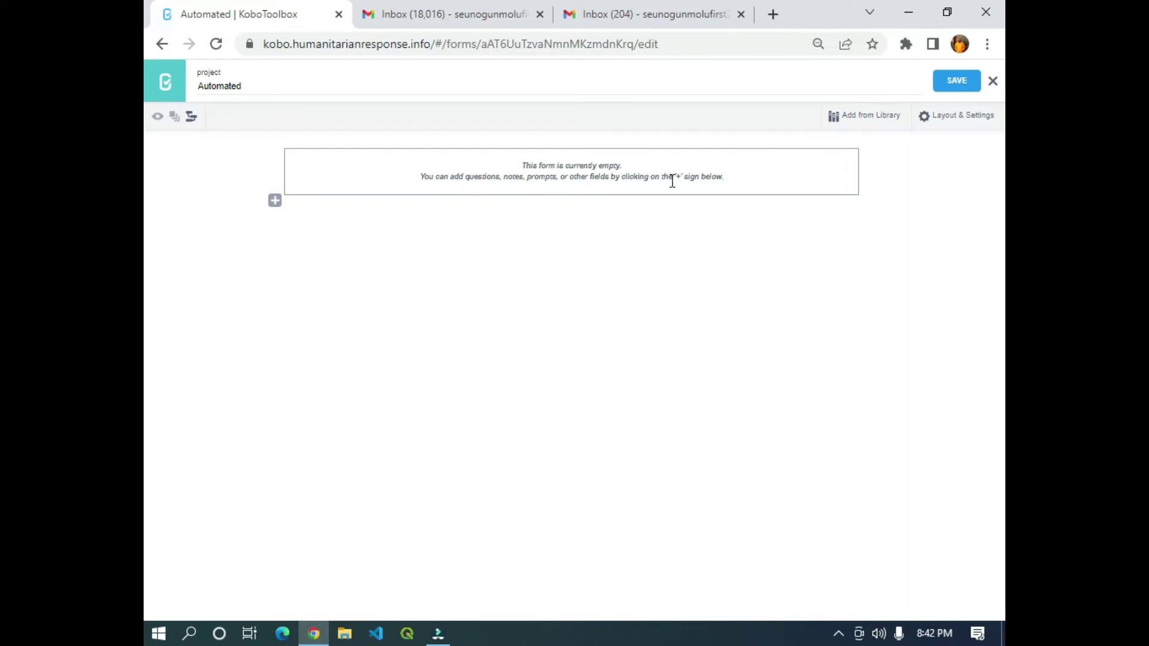
Add a mandatory text question labelled Name.
left_click(277, 202)
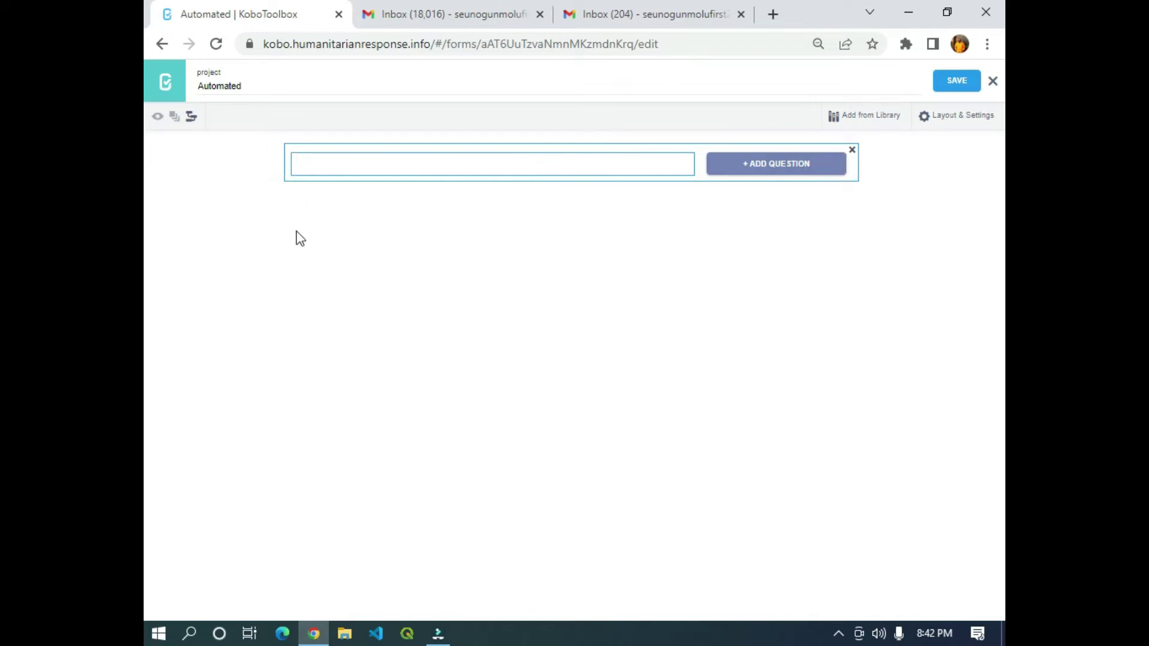
type("Nmae")
key("BackSpace")
type("me")
left_click(781, 169)
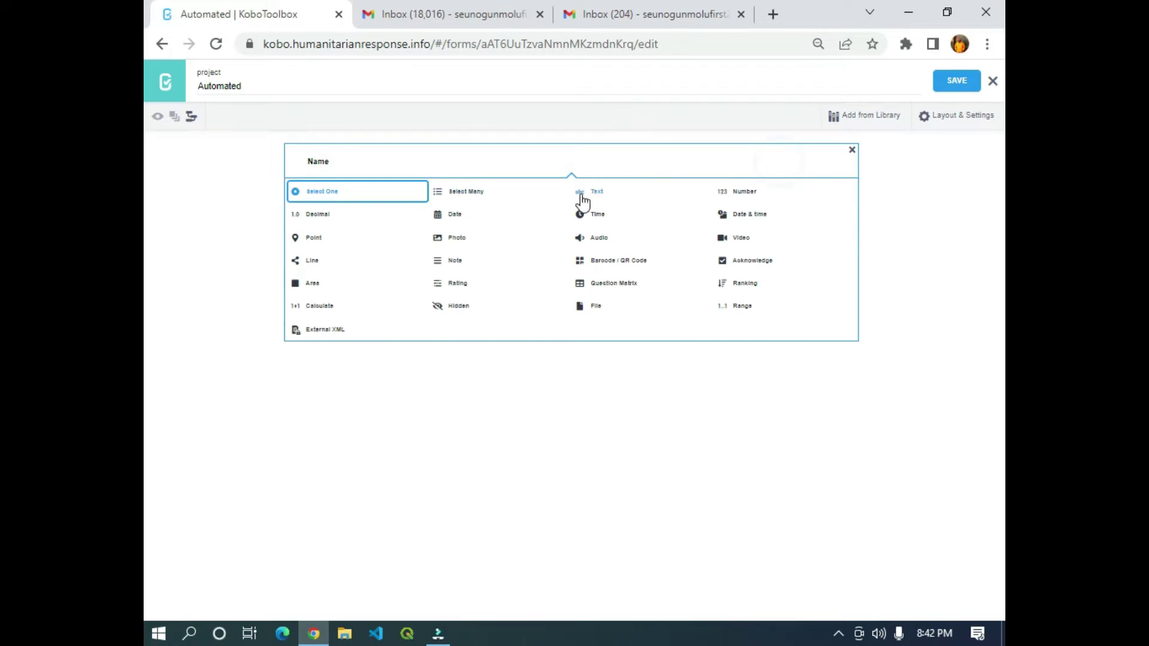
left_click(595, 192)
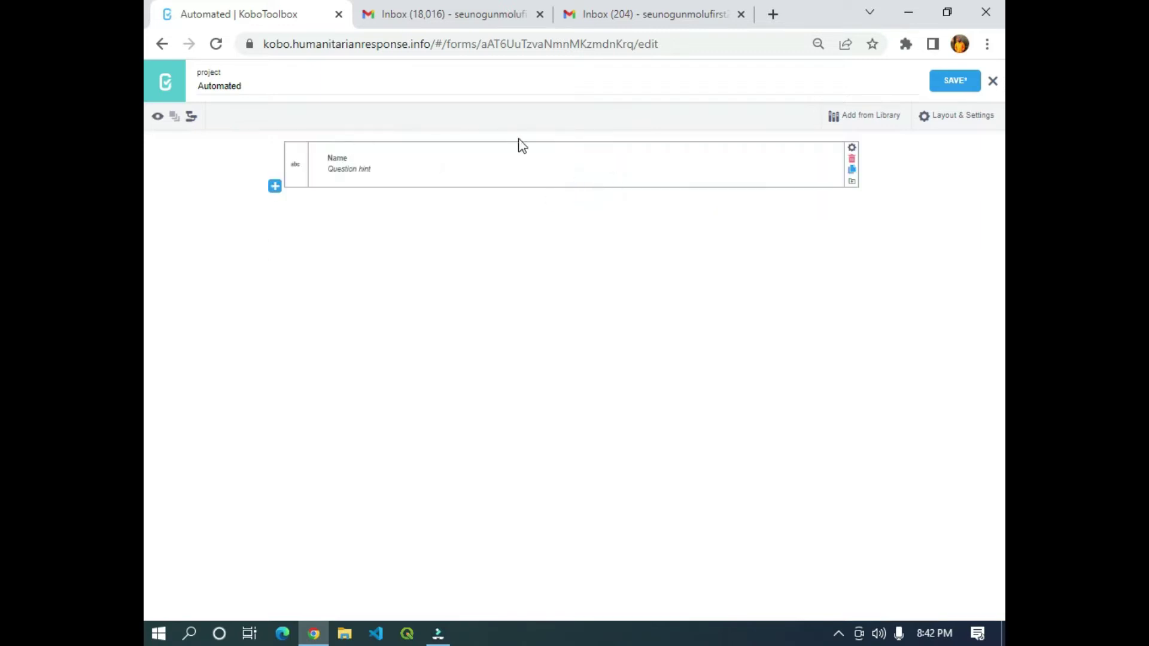
left_click(851, 148)
left_click(585, 267)
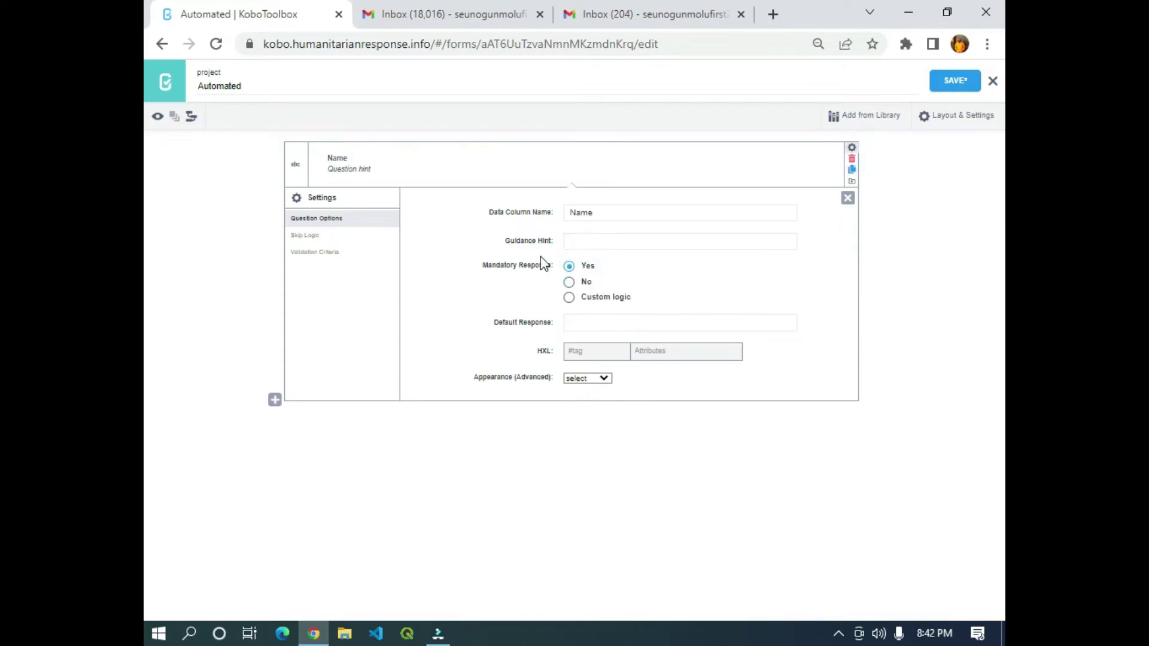
left_click(848, 198)
Add a mandatory text question labelled Email after Name.
left_click(275, 186)
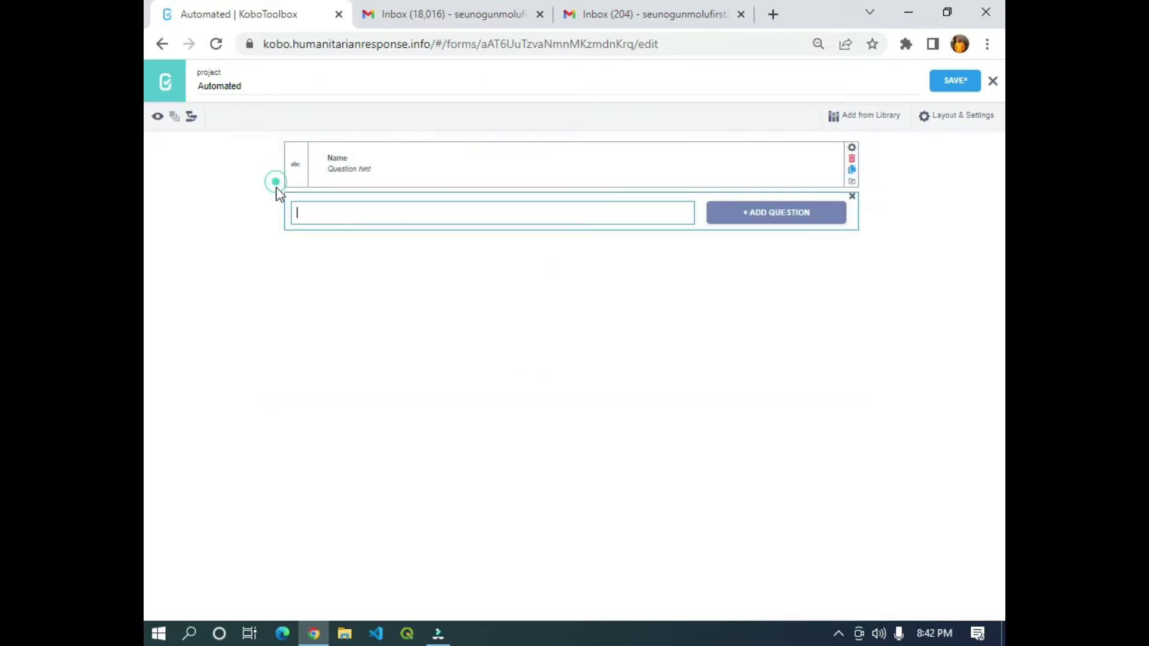
type("Email")
left_click(796, 223)
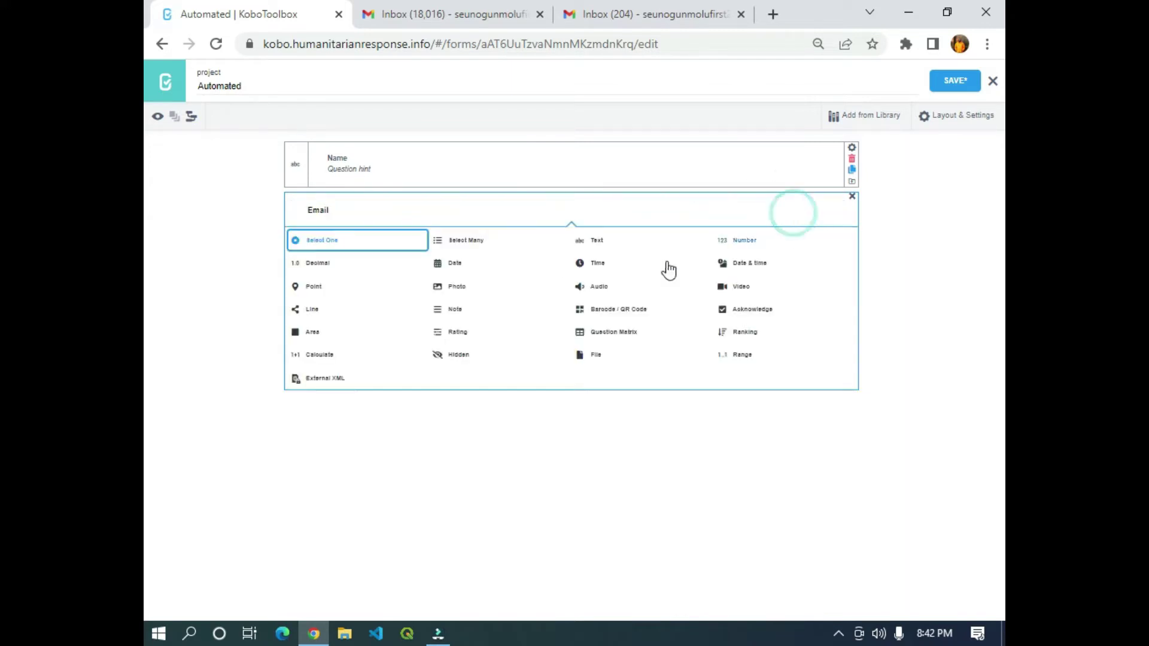
left_click(598, 245)
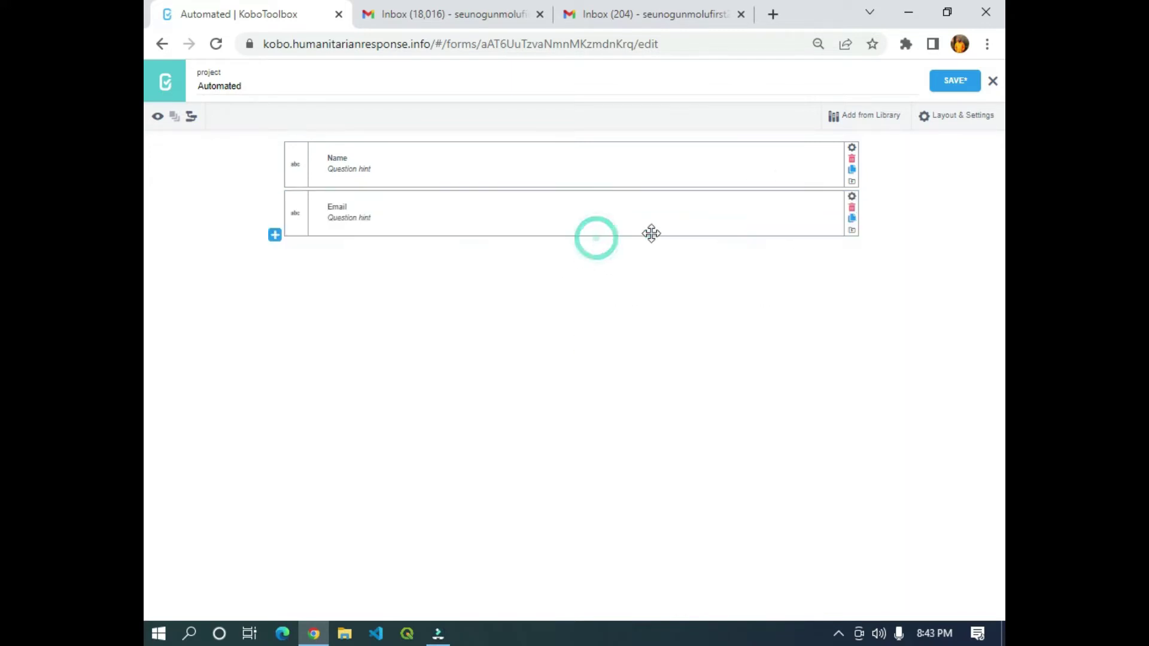
left_click(852, 196)
left_click(569, 315)
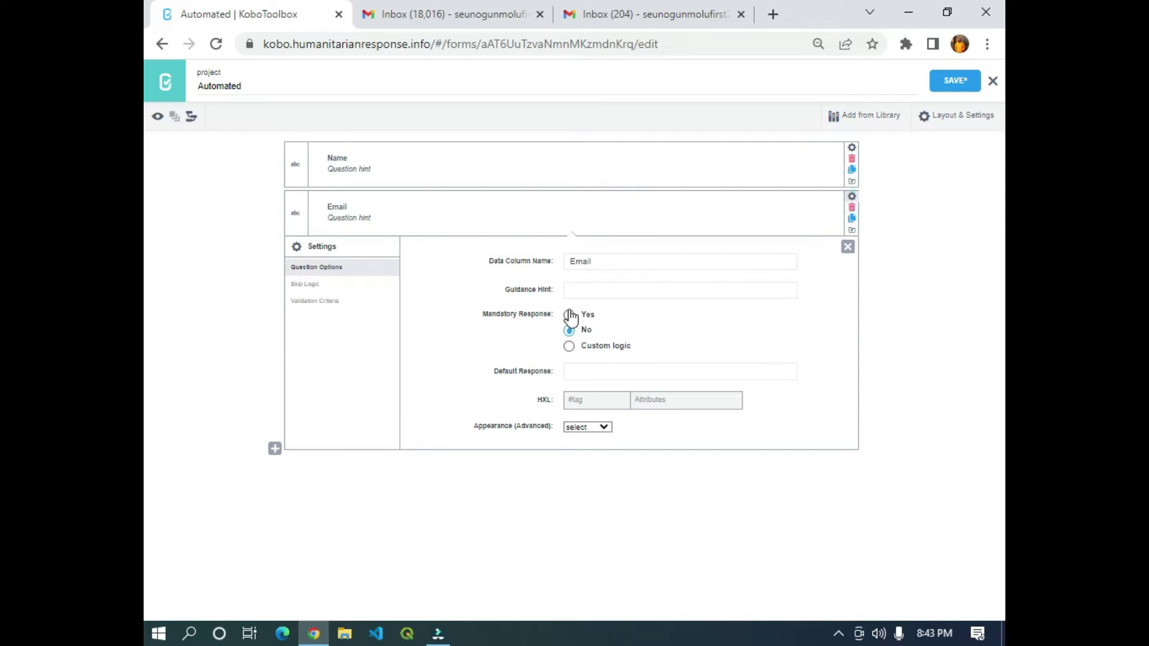
left_click(847, 247)
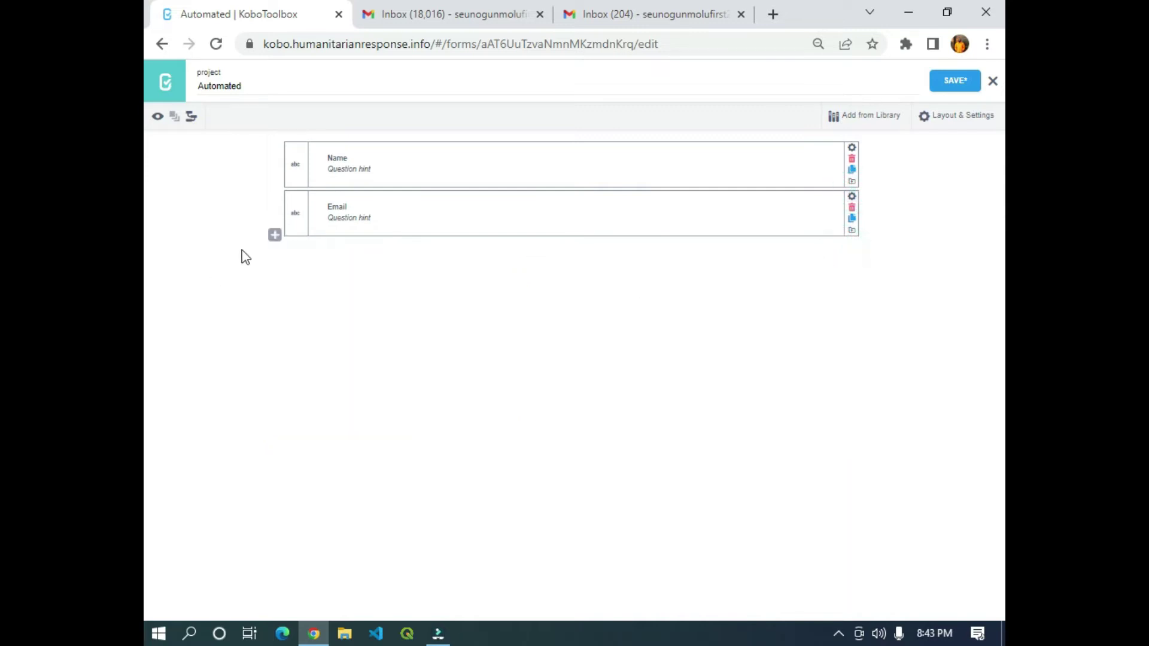
Add a third question labelled Country after Email.
left_click(274, 234)
type("Country")
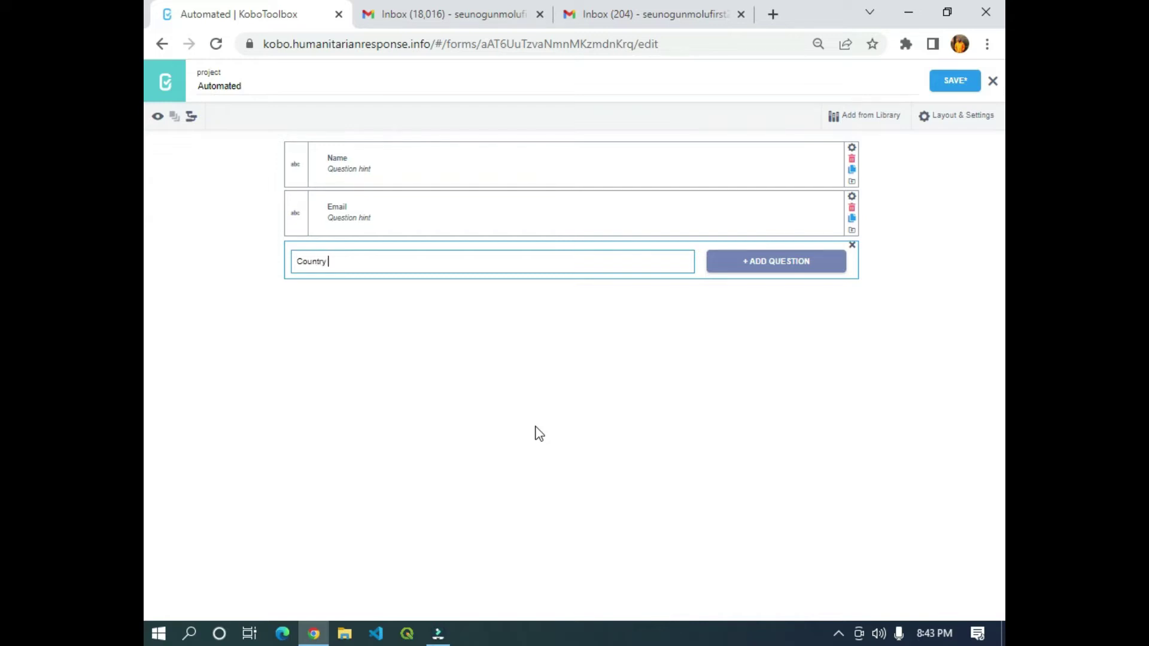
left_click(819, 264)
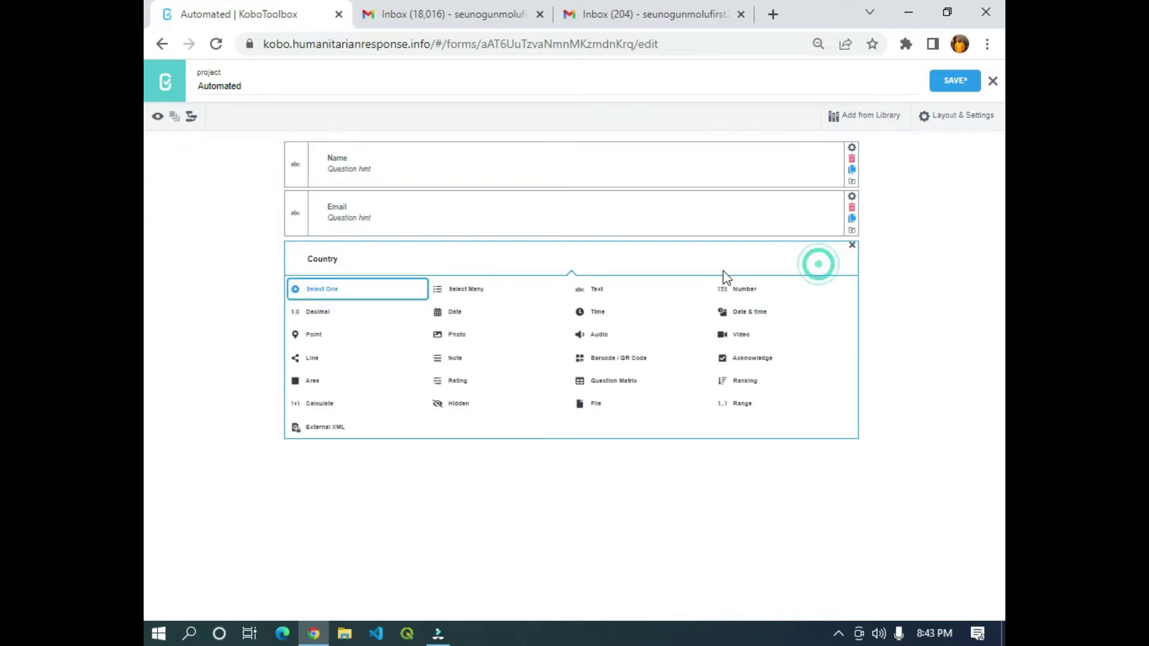
Make Country a Select One question with choices Canada, Germany, England and Nigeria.
left_click(323, 291)
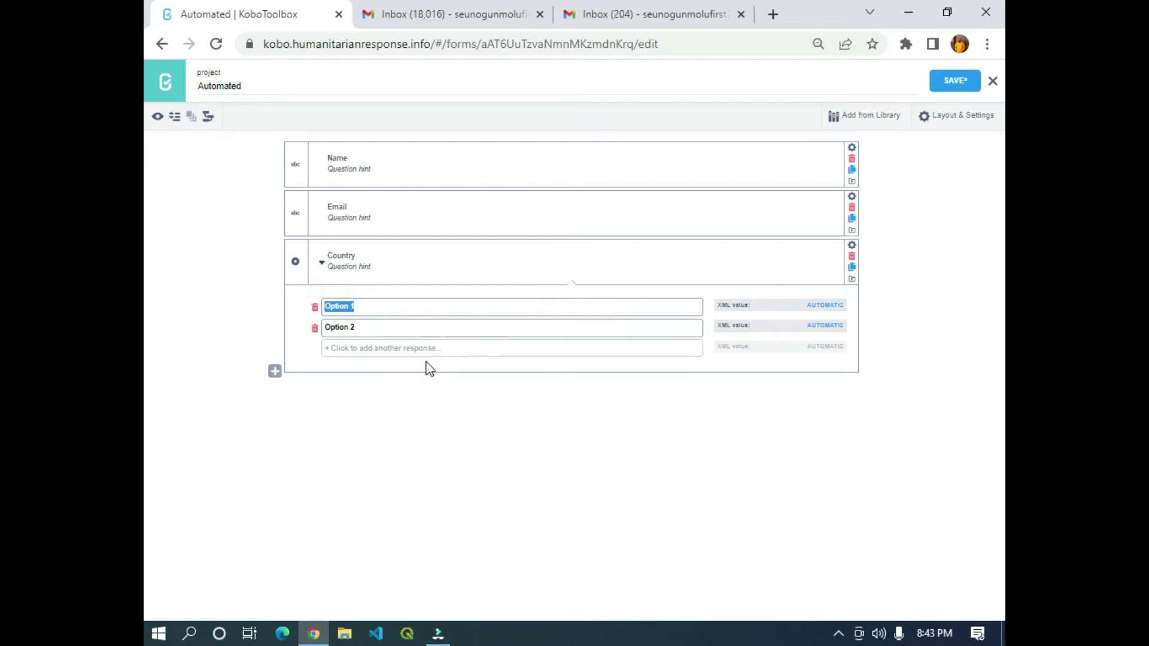
type("qana")
key("Tab")
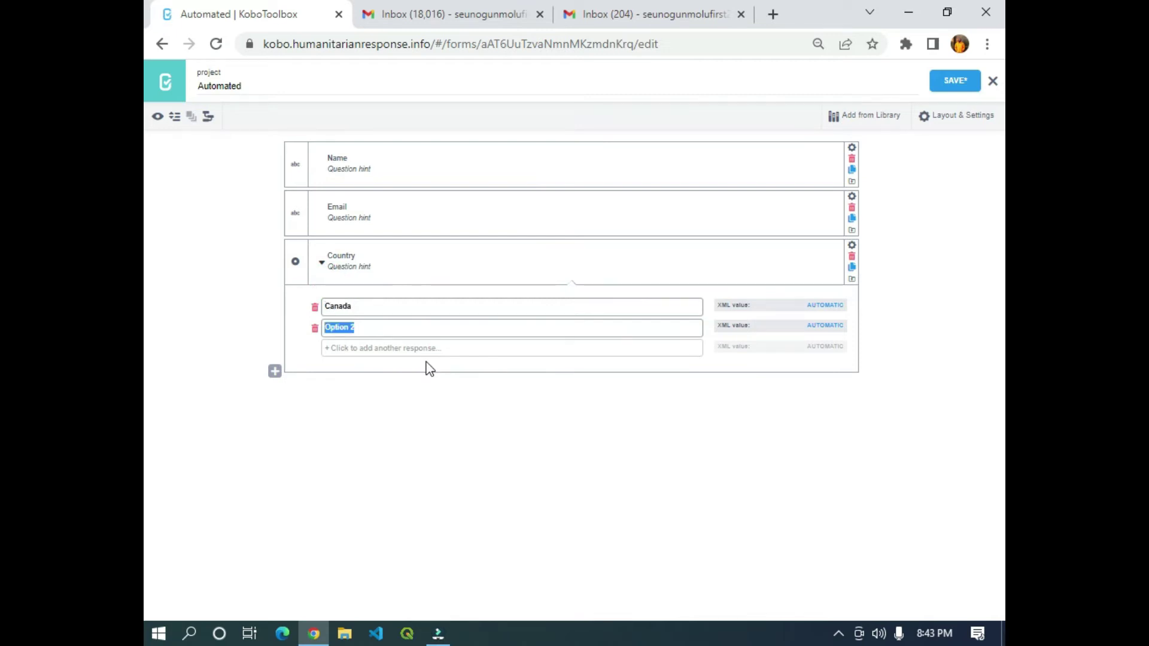
type("Germany")
key("Tab")
type("England")
key("Tab")
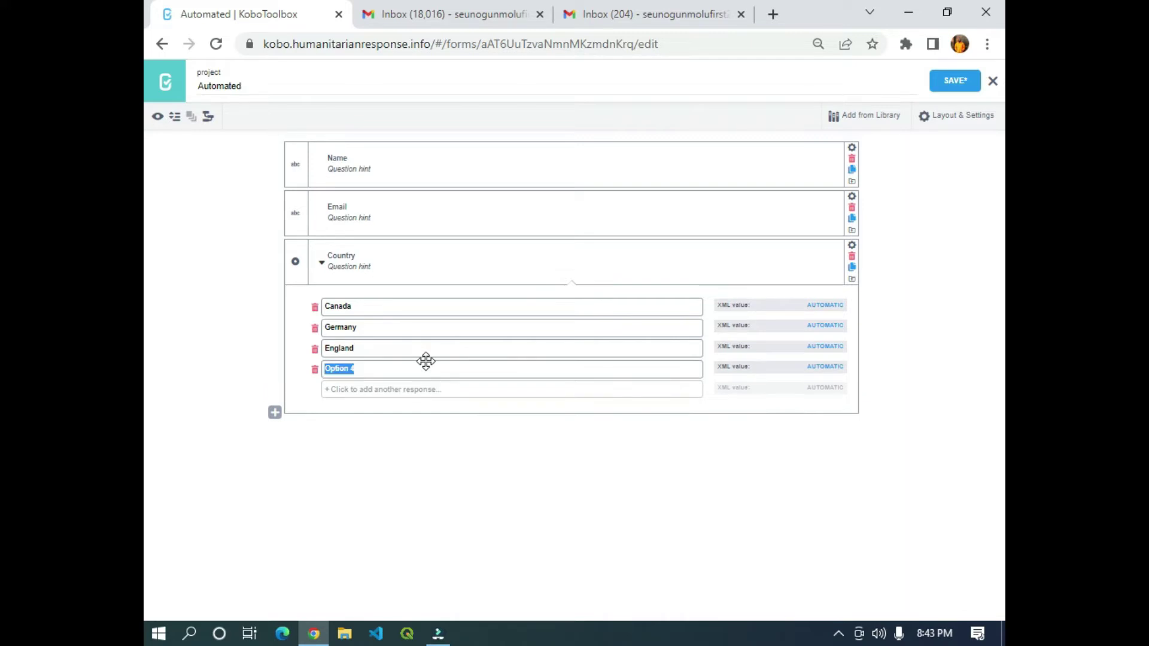
type("Nigeria")
Set the Country question to a mandatory response and save the form.
left_click(852, 247)
left_click(578, 365)
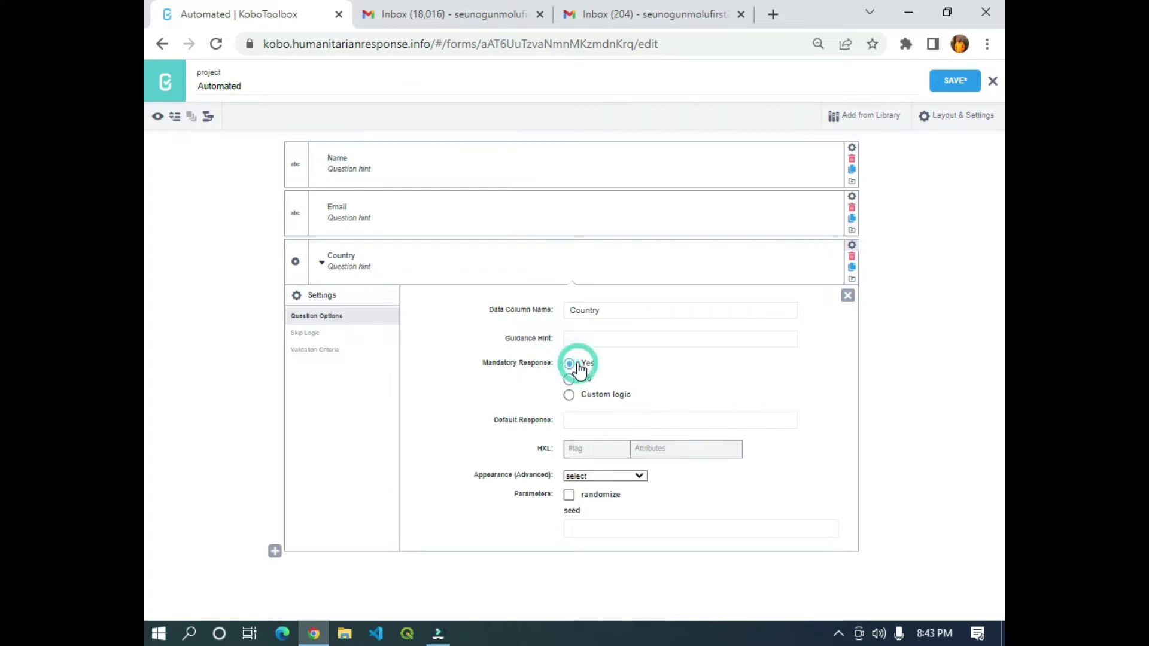
left_click(848, 297)
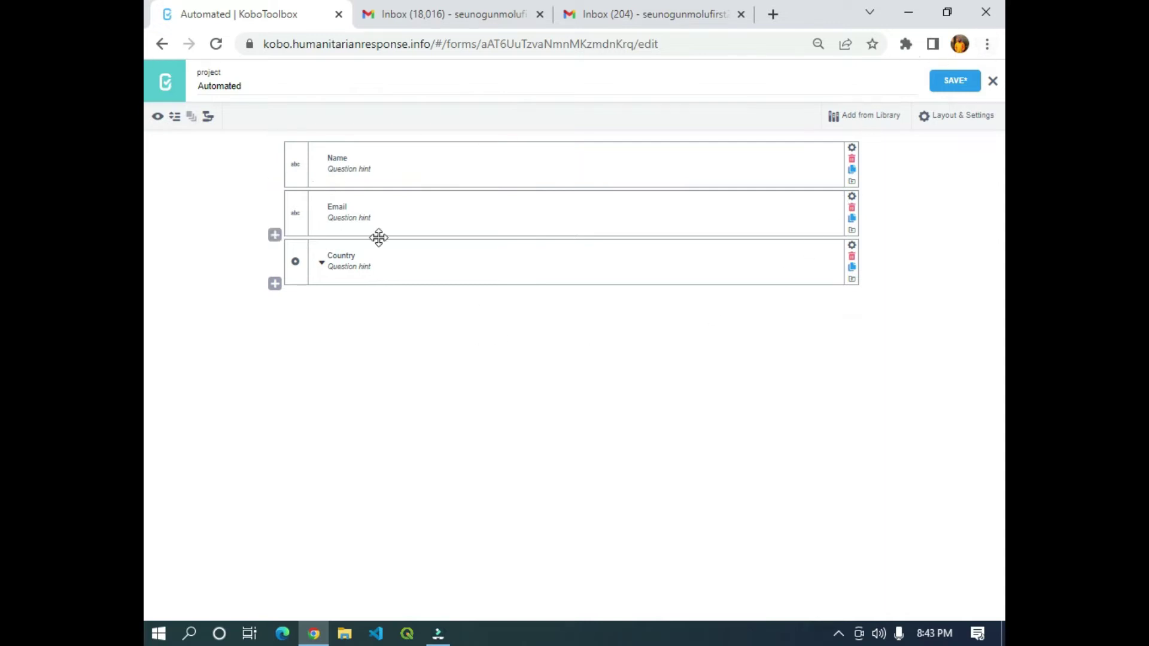
left_click(961, 85)
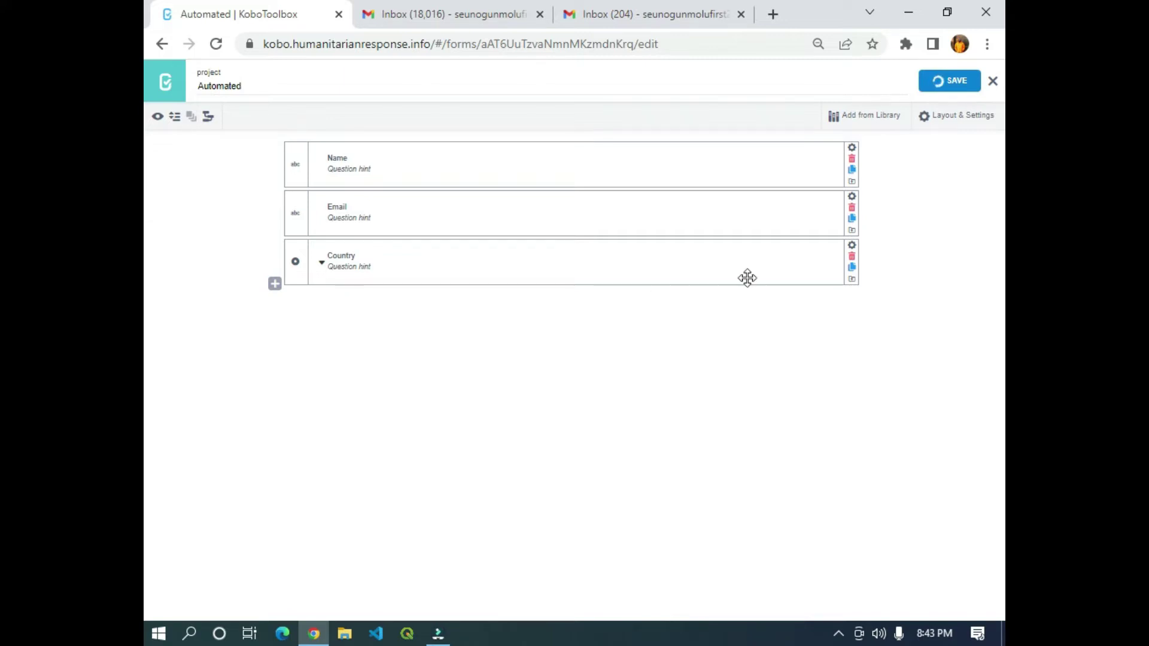
Return to the project list and open the Automated draft's Settings tab.
left_click(163, 82)
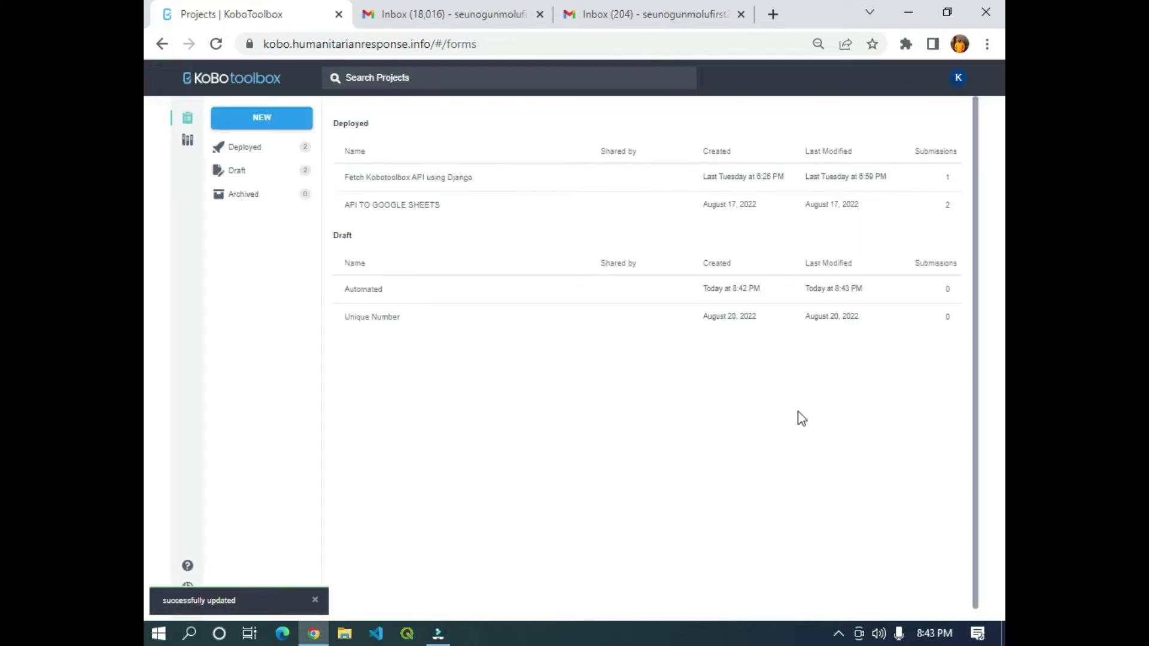
left_click(483, 305)
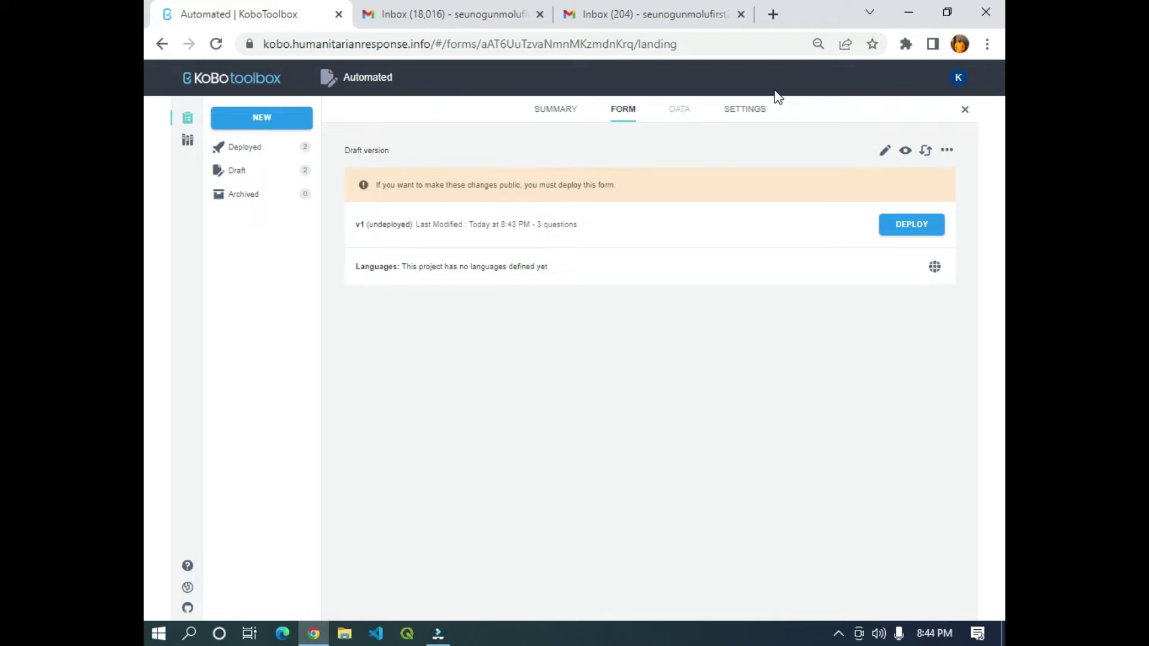
left_click(745, 111)
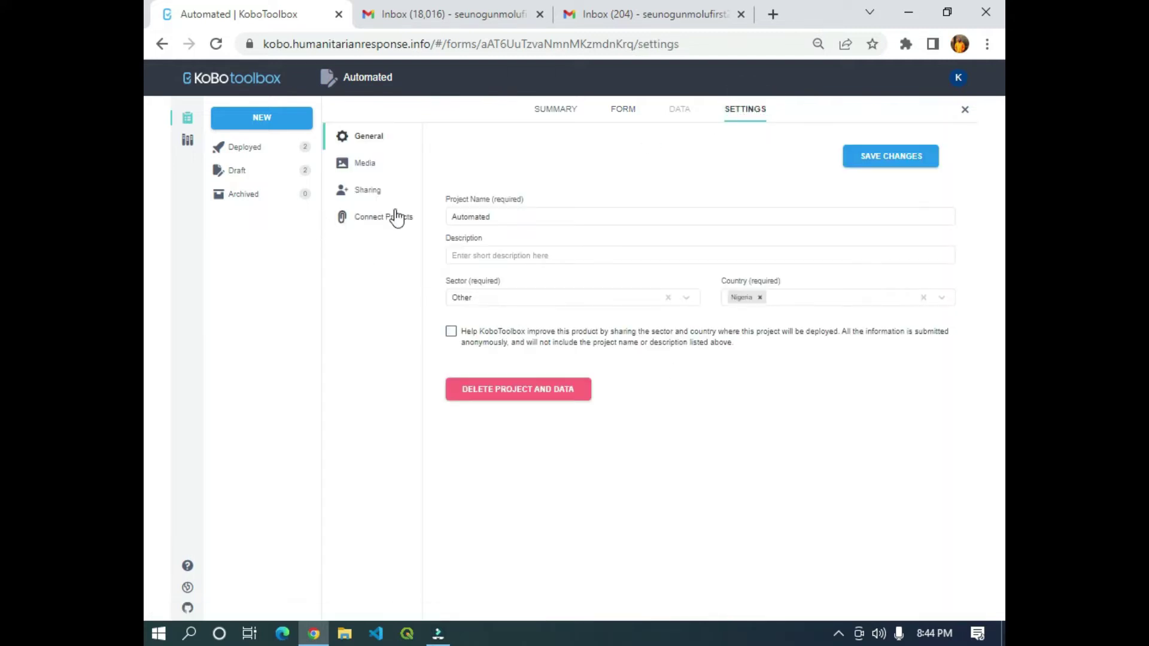
Enable 'Anyone can view this form' under Sharing, then return to the Form tab.
left_click(361, 202)
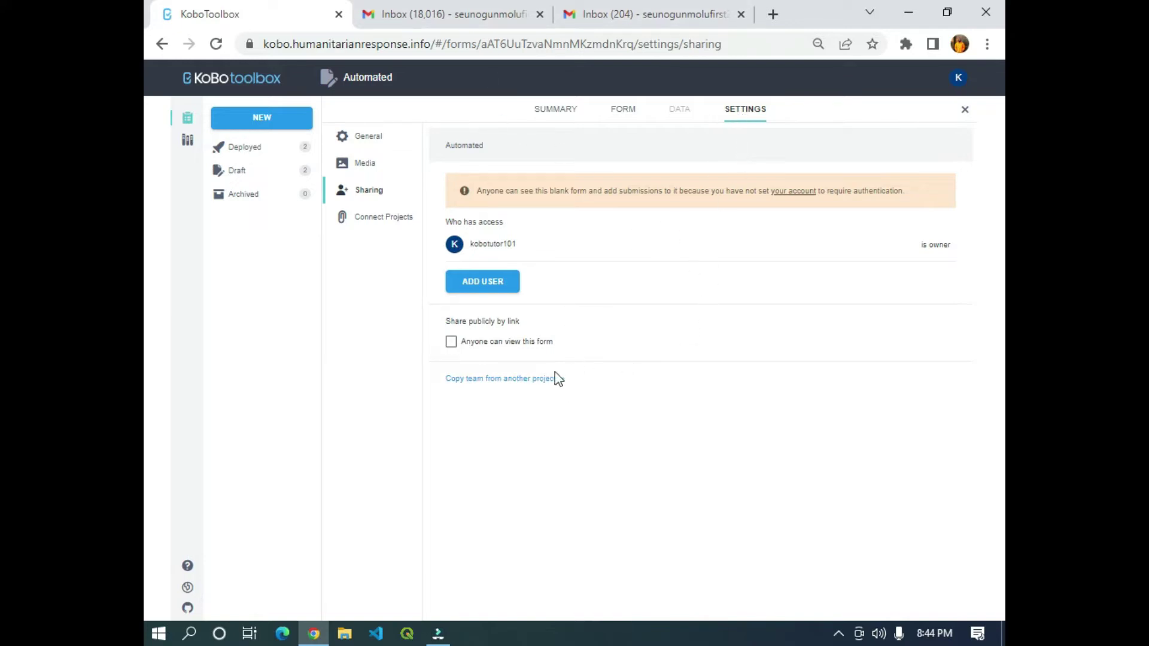
left_click(451, 342)
left_click(451, 342)
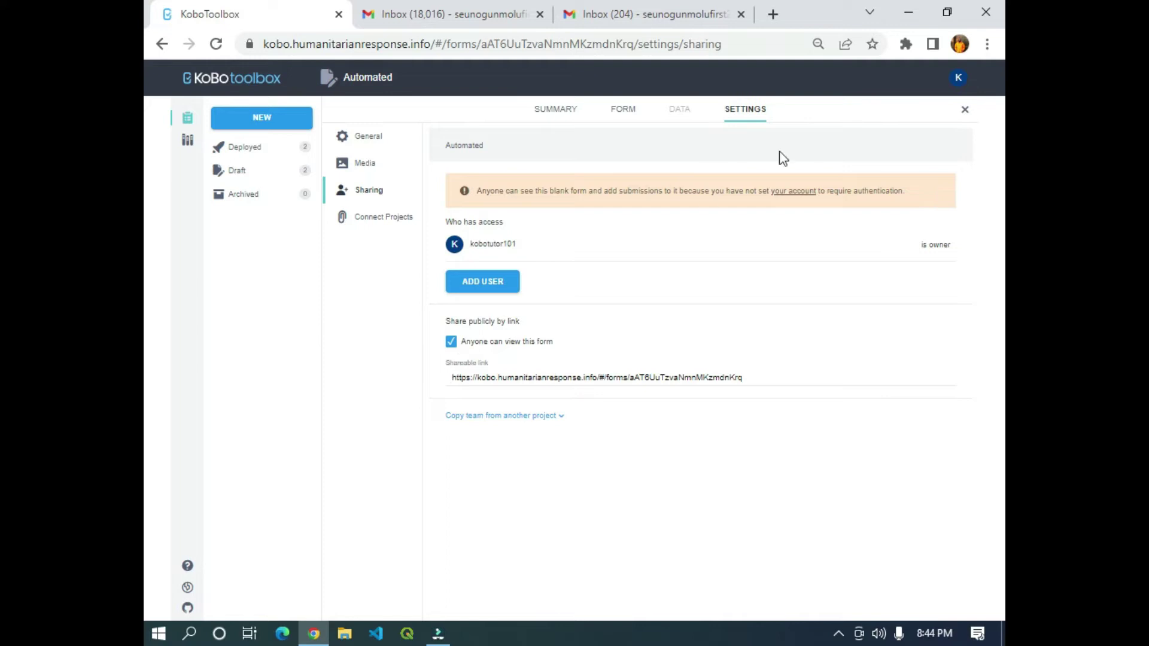
left_click(628, 112)
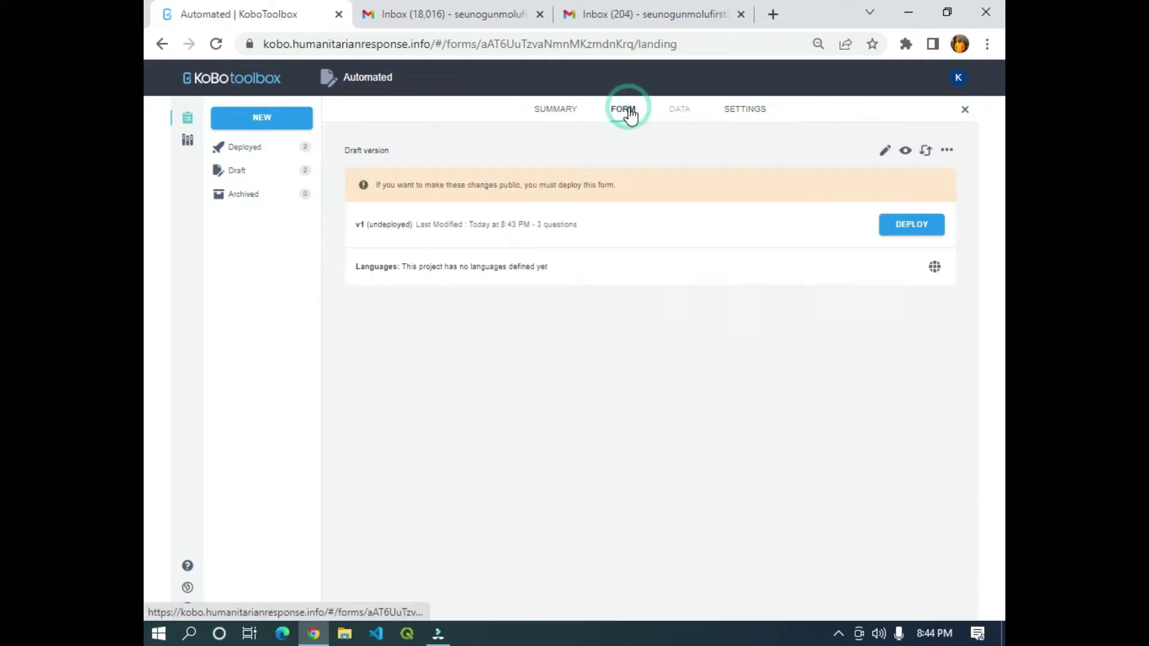
Deploy the Automated form and launch its Enketo web form from Collect data.
left_click(911, 227)
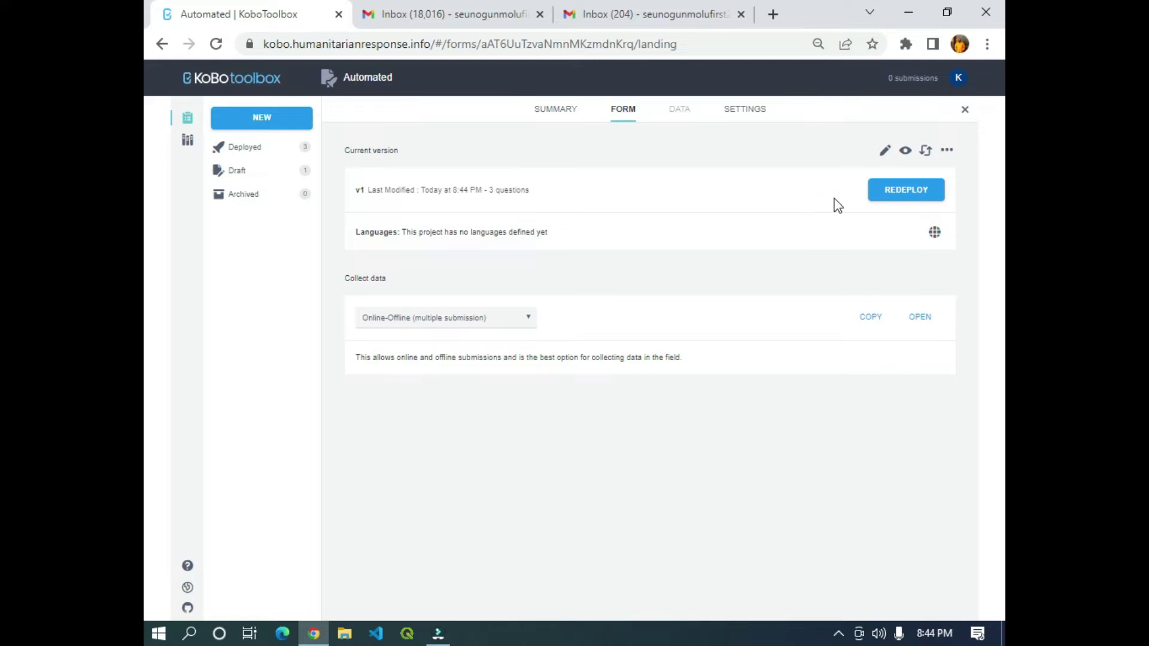
left_click(928, 323)
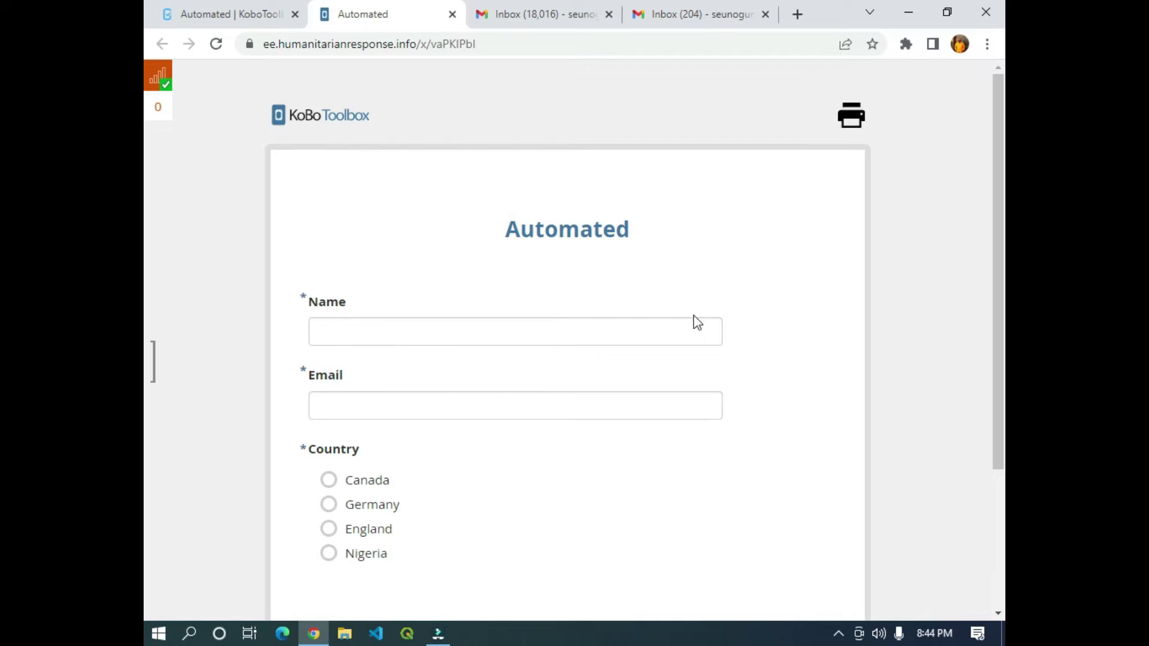
Fill in a test name and e-mail, choose Nigeria, and submit the response.
left_click(550, 320)
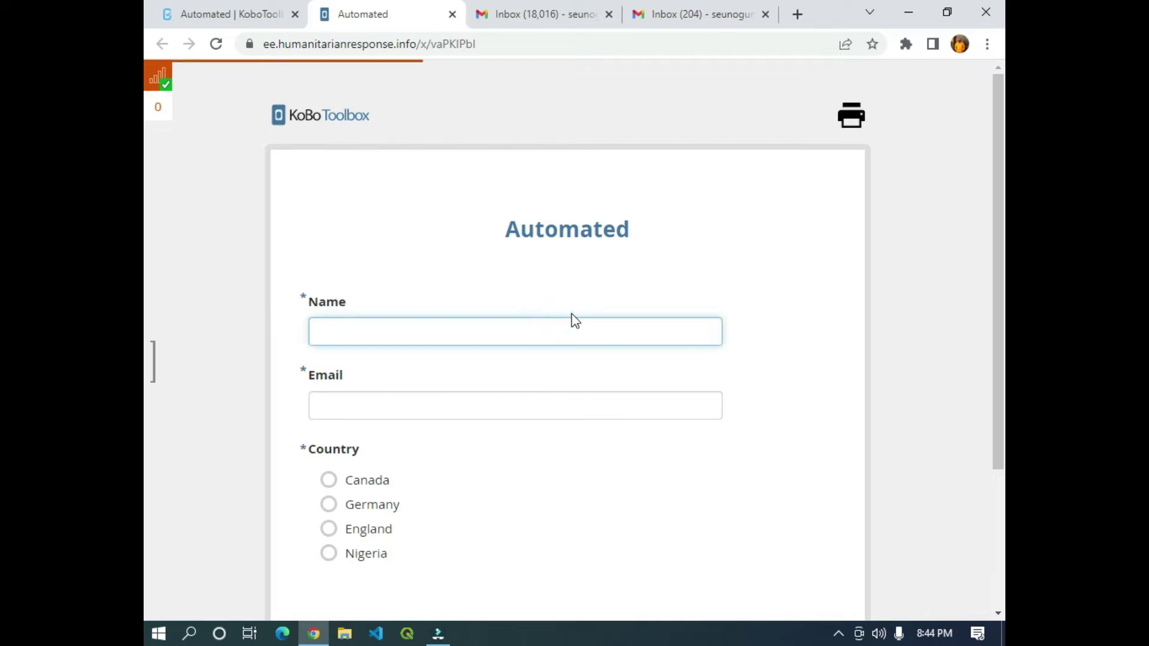
type("Seun")
left_click(549, 398)
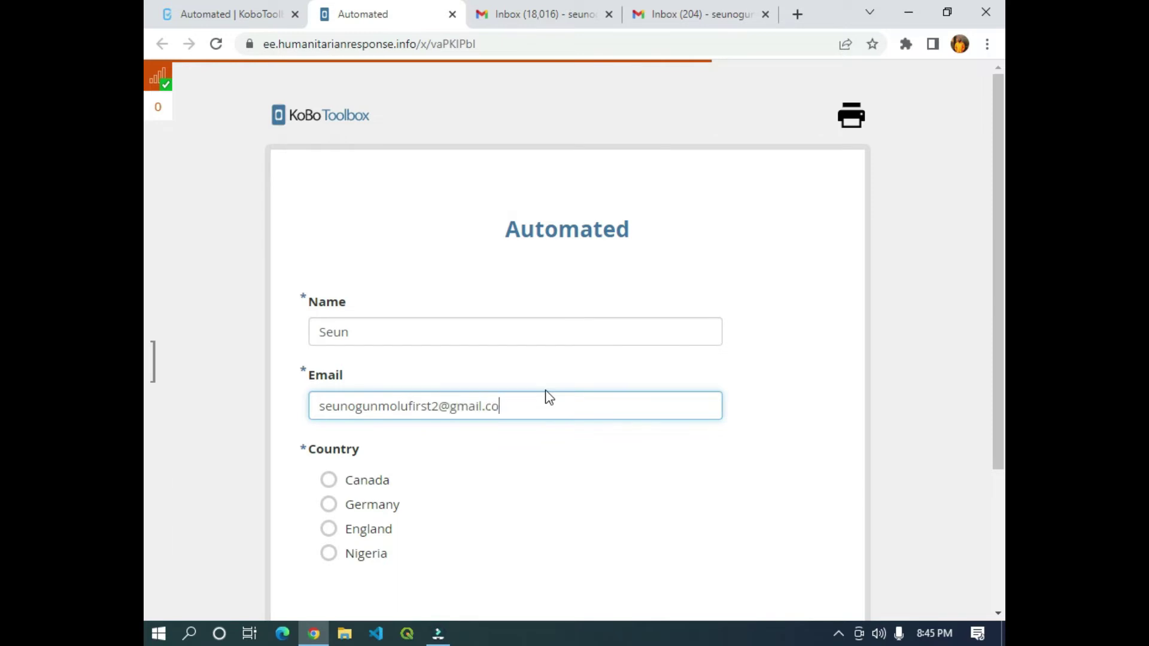
scroll(533, 405, "down", 3)
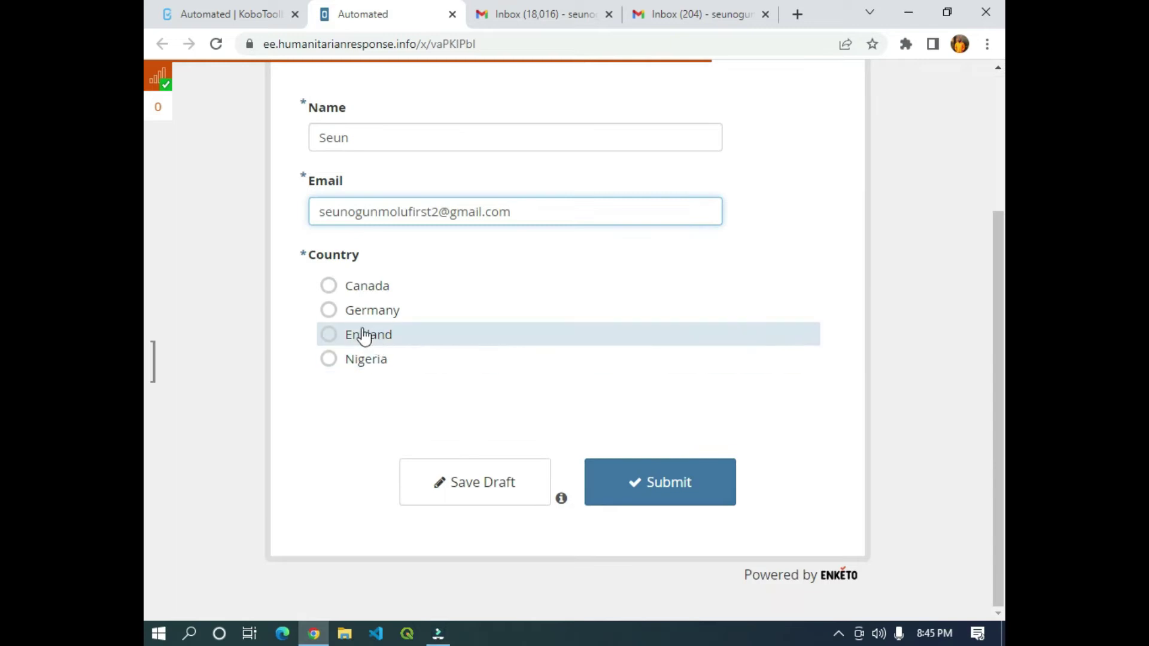
left_click(344, 360)
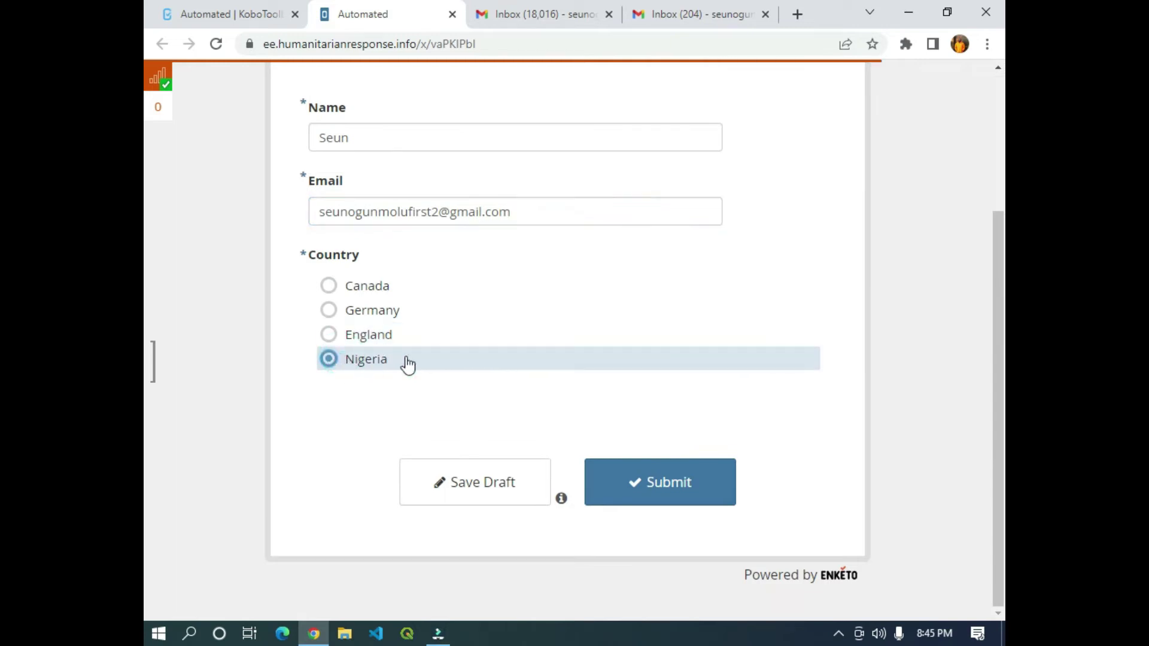
left_click(657, 487)
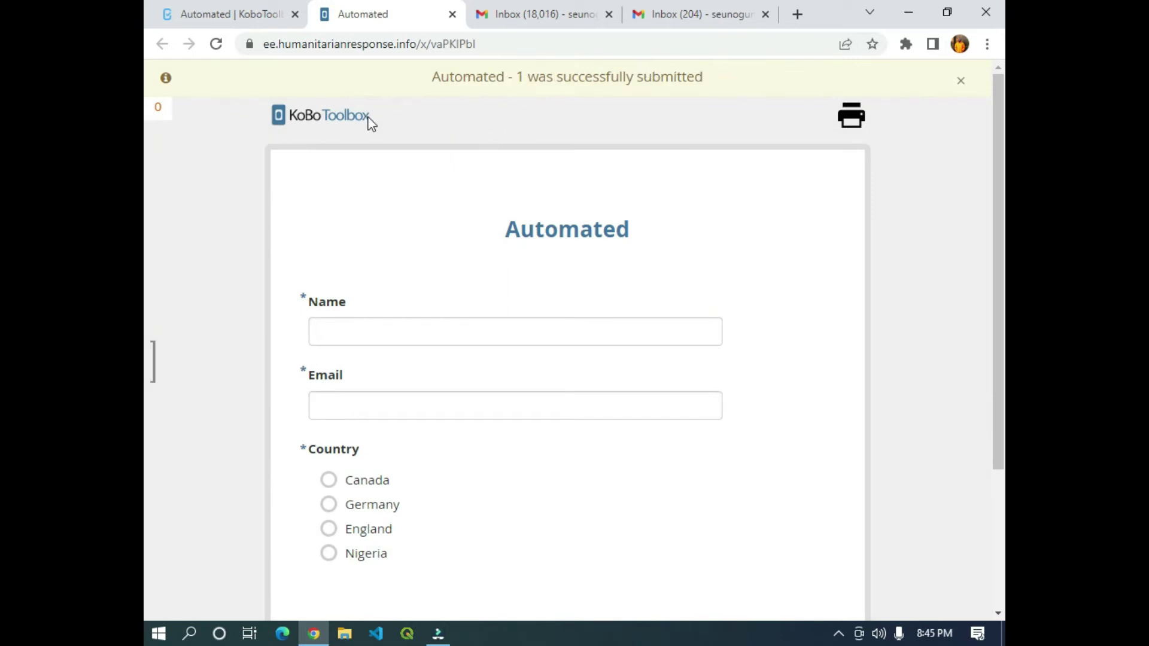
left_click(239, 15)
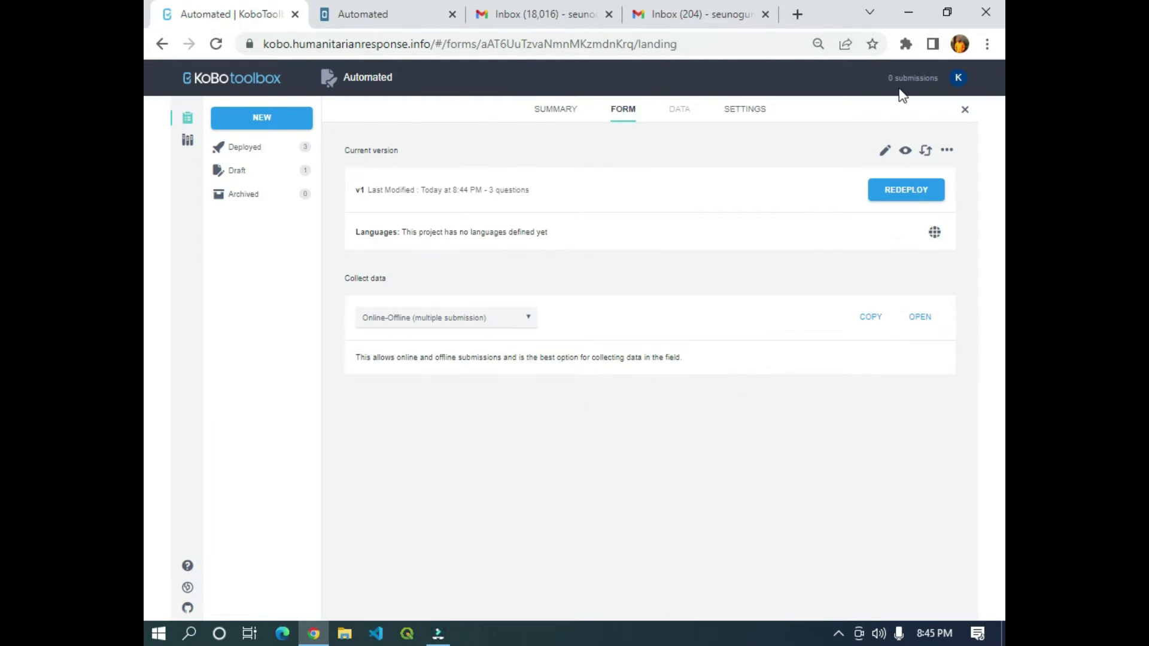
Reload the Automated project page to refresh its submission count.
left_click(216, 44)
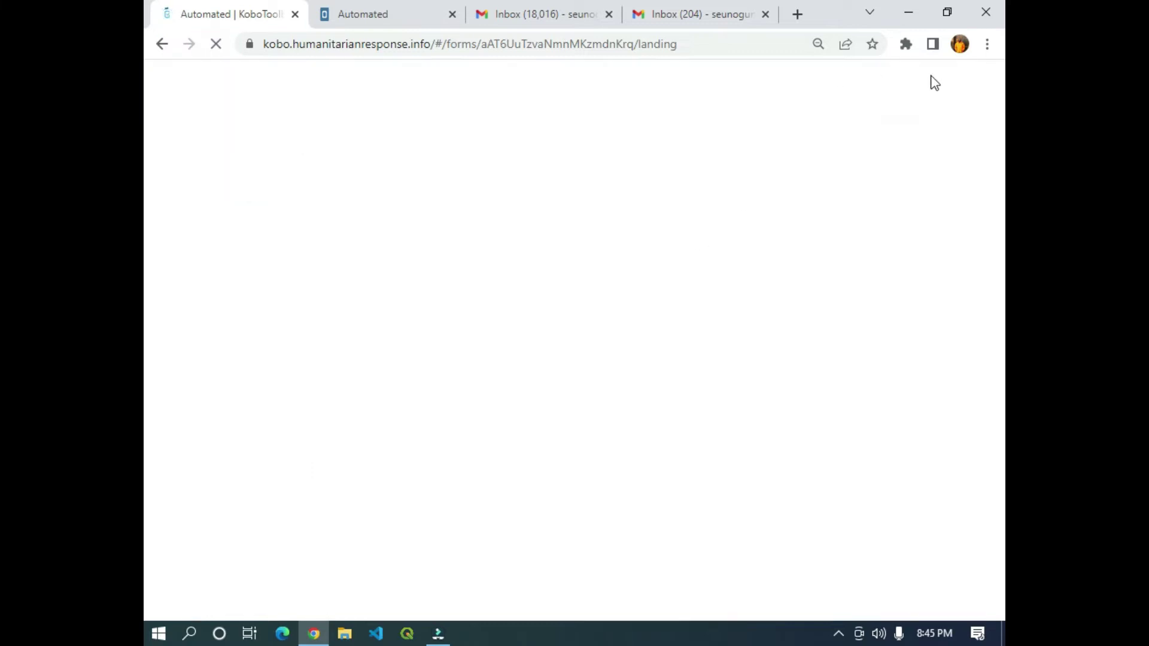
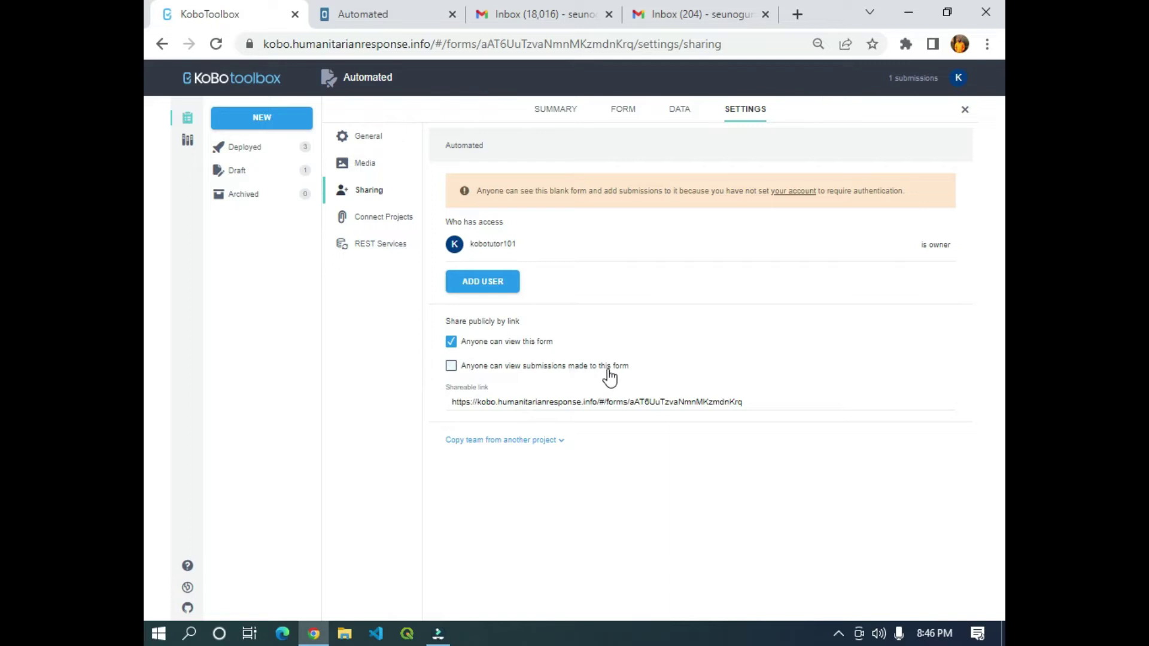
Tick 'Anyone can view submissions made to this form', then go to the Automated form's DATA tab.
left_click(452, 367)
left_click(452, 367)
left_click(683, 109)
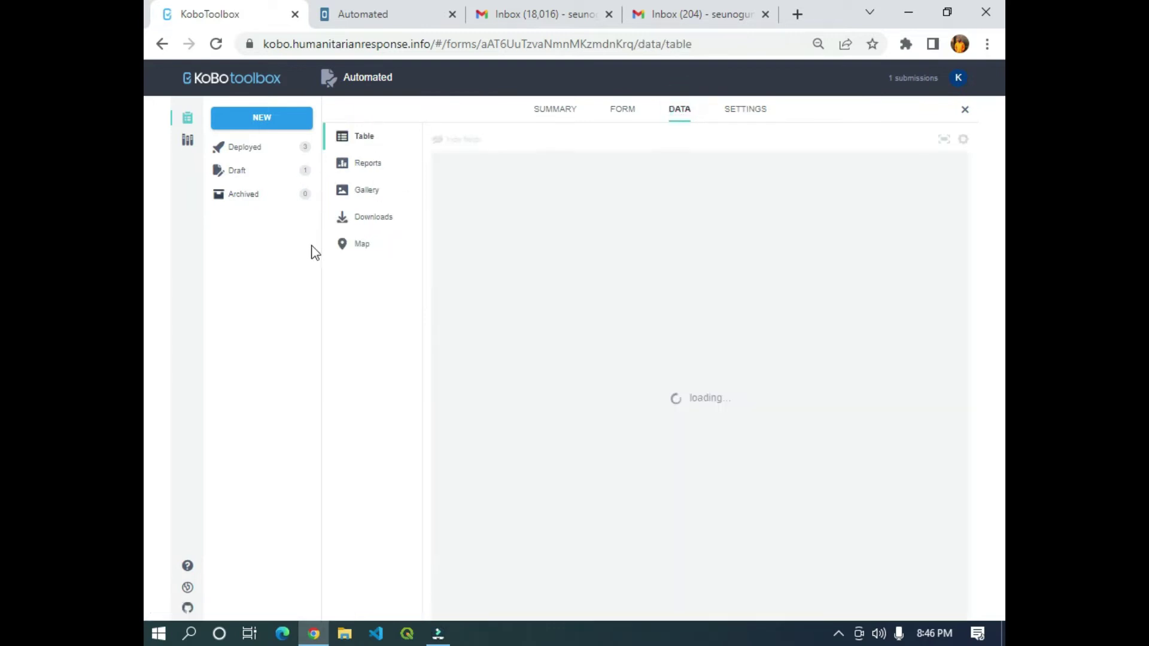
On the Downloads page, expand Advanced options and turn on 'Select questions to be exported'.
left_click(377, 218)
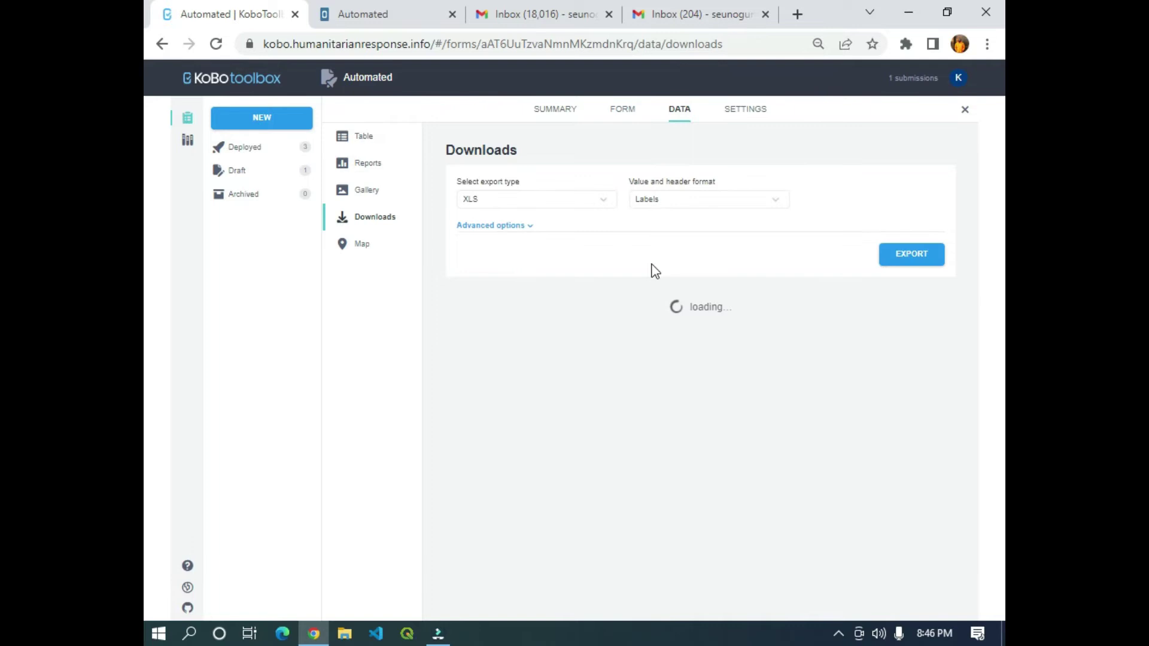
left_click(522, 234)
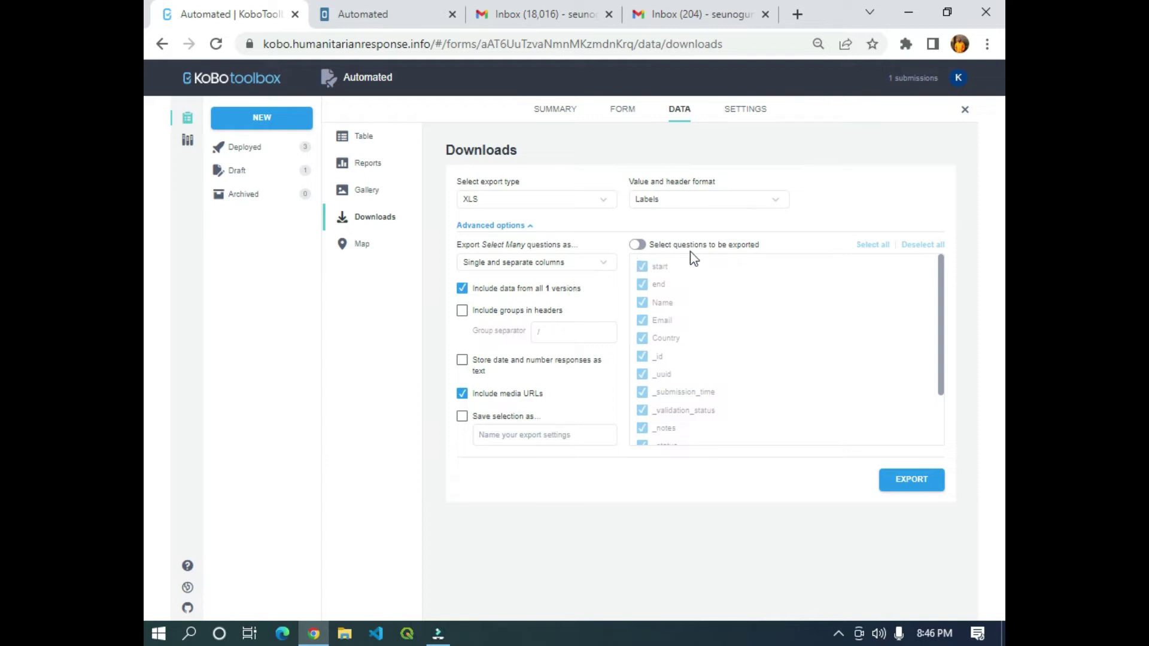
left_click(644, 245)
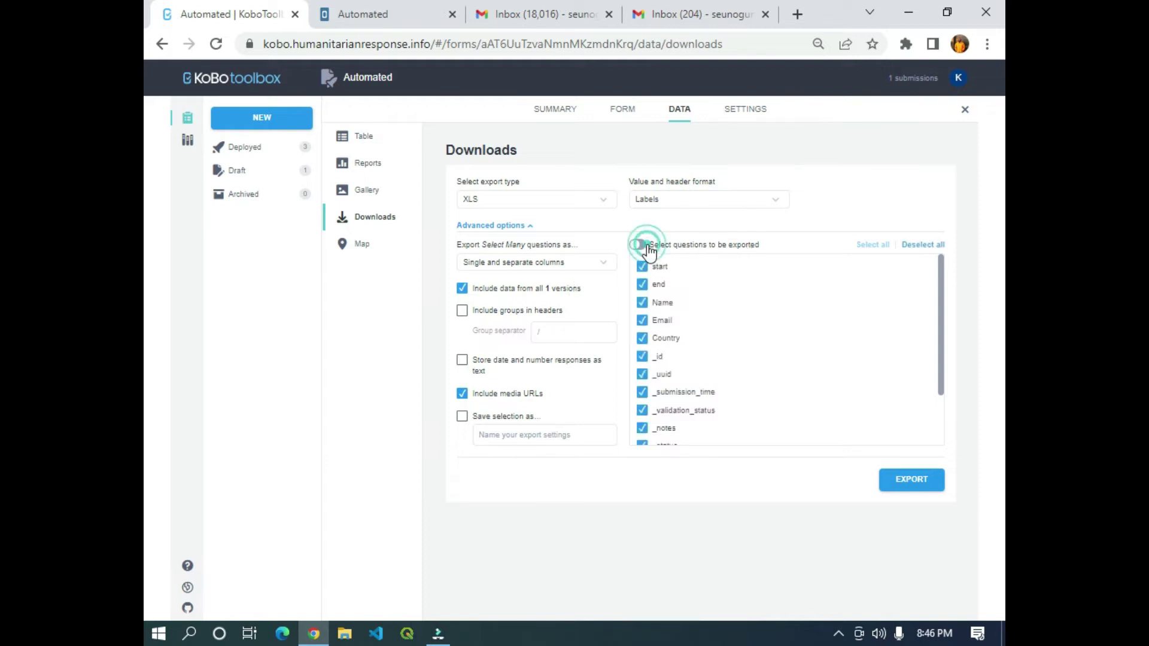
Untick then re-tick _index, _tags and _submitted_by so all questions stay in the export.
scroll(649, 359, "down", 2)
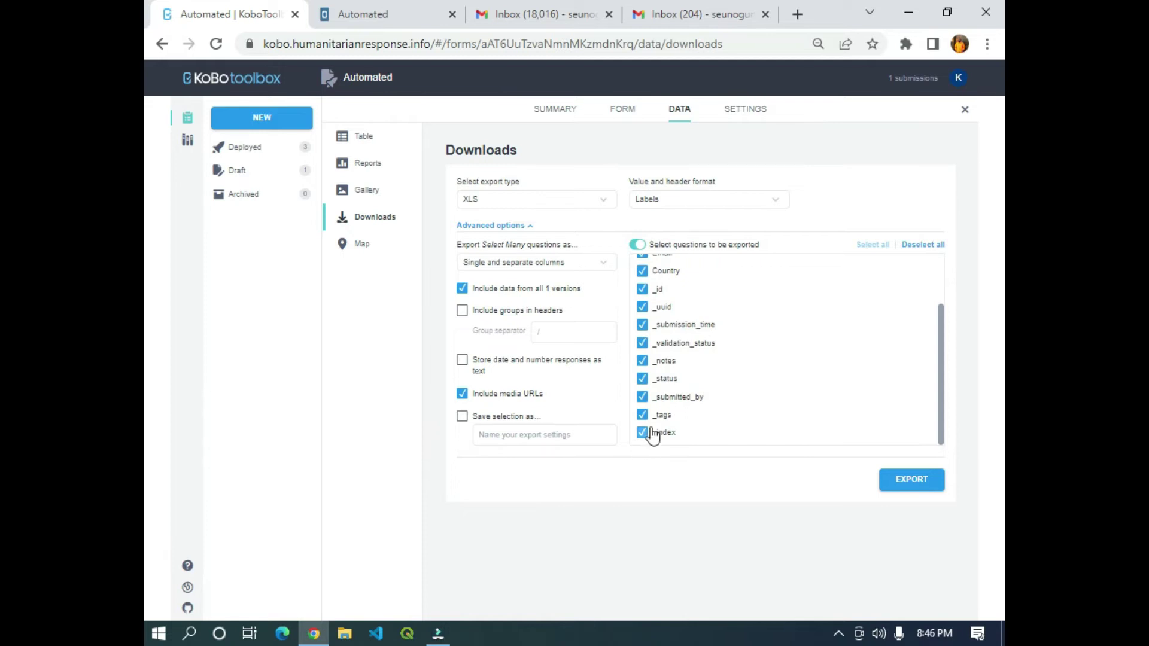
left_click(641, 433)
left_click(643, 433)
left_click(643, 414)
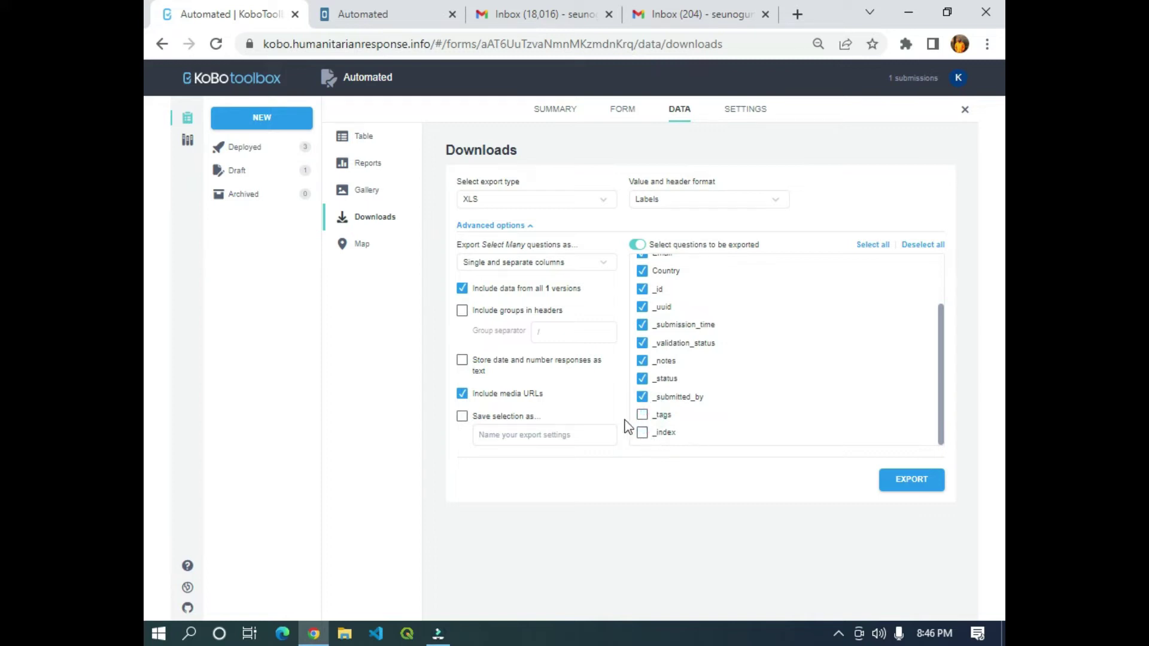
left_click(642, 398)
scroll(798, 309, "up", 3)
scroll(718, 352, "down", 3)
left_click(645, 397)
left_click(645, 415)
left_click(645, 433)
scroll(655, 413, "up", 3)
scroll(660, 395, "down", 2)
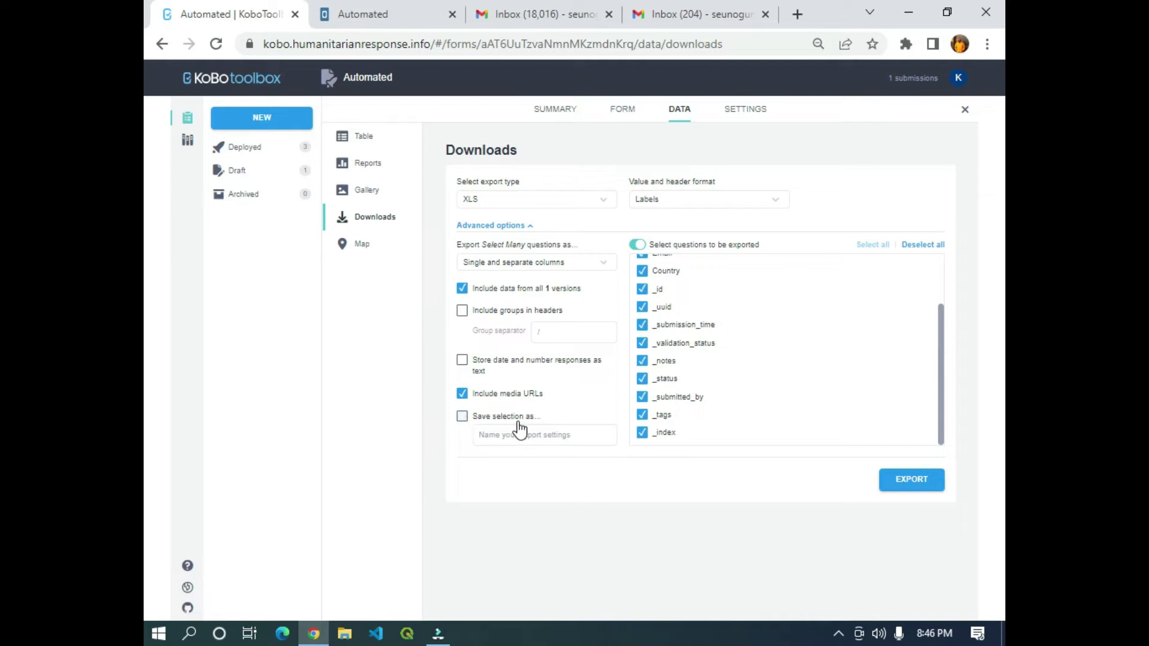
Tick 'Save selection as...' and name the export settings 'Automated'.
left_click(462, 417)
left_click(512, 434)
type("Automated")
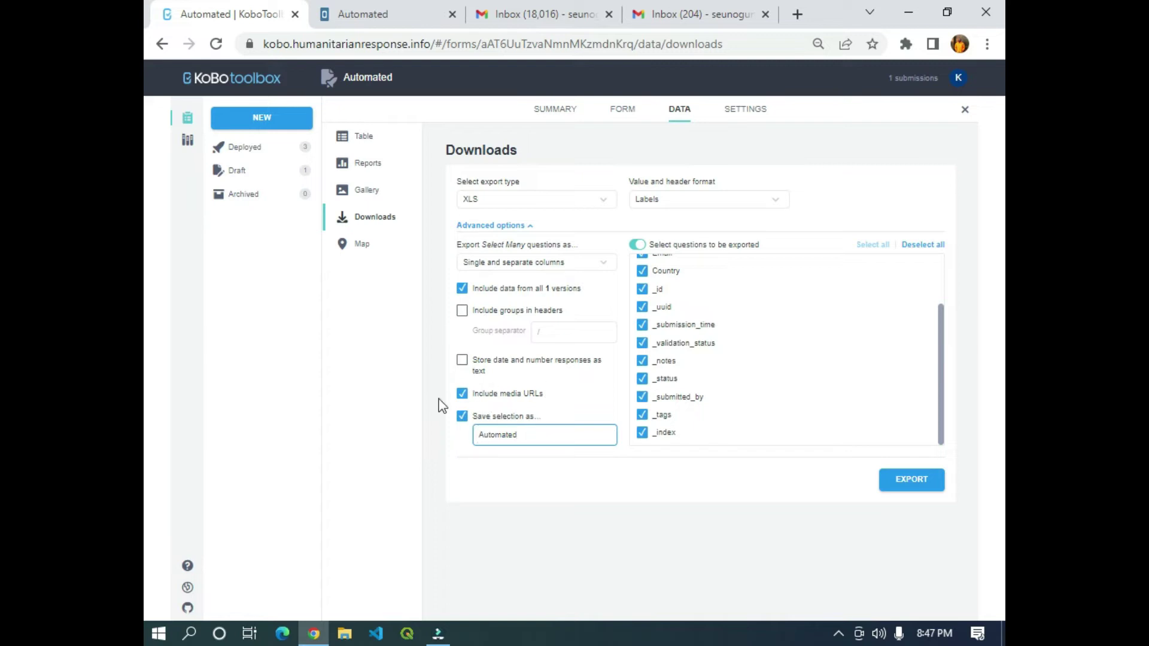
left_click_drag(473, 437, 550, 435)
Create the XLS export, save the download to Downloads, and open the file in Excel.
left_click(525, 440)
left_click(917, 482)
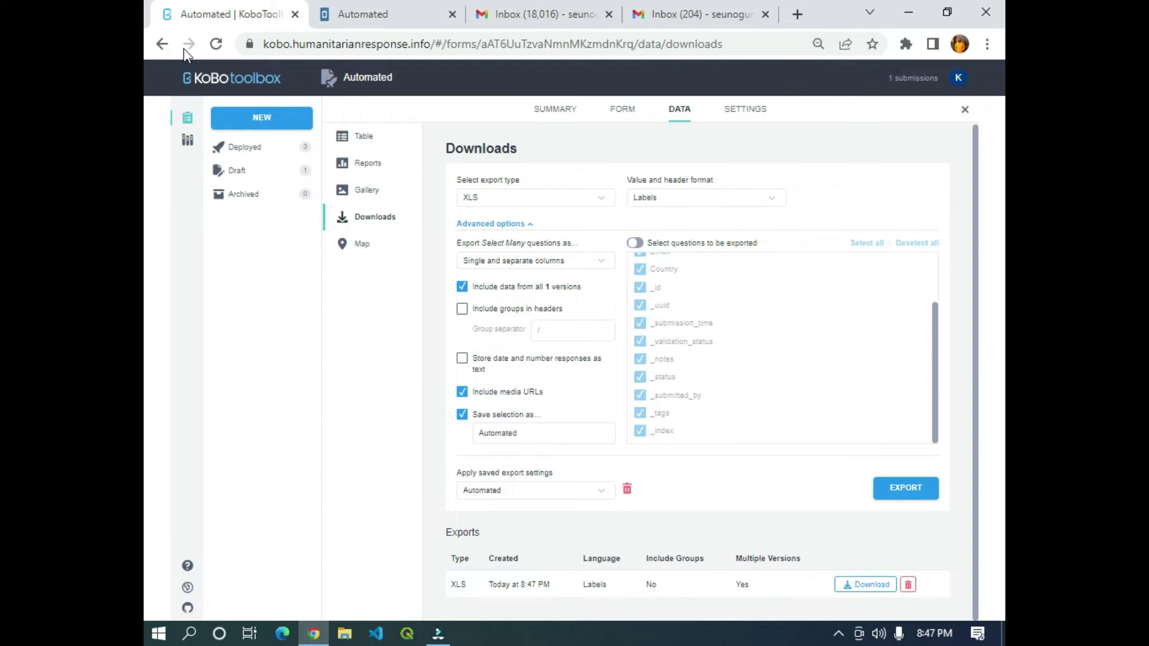
left_click(863, 590)
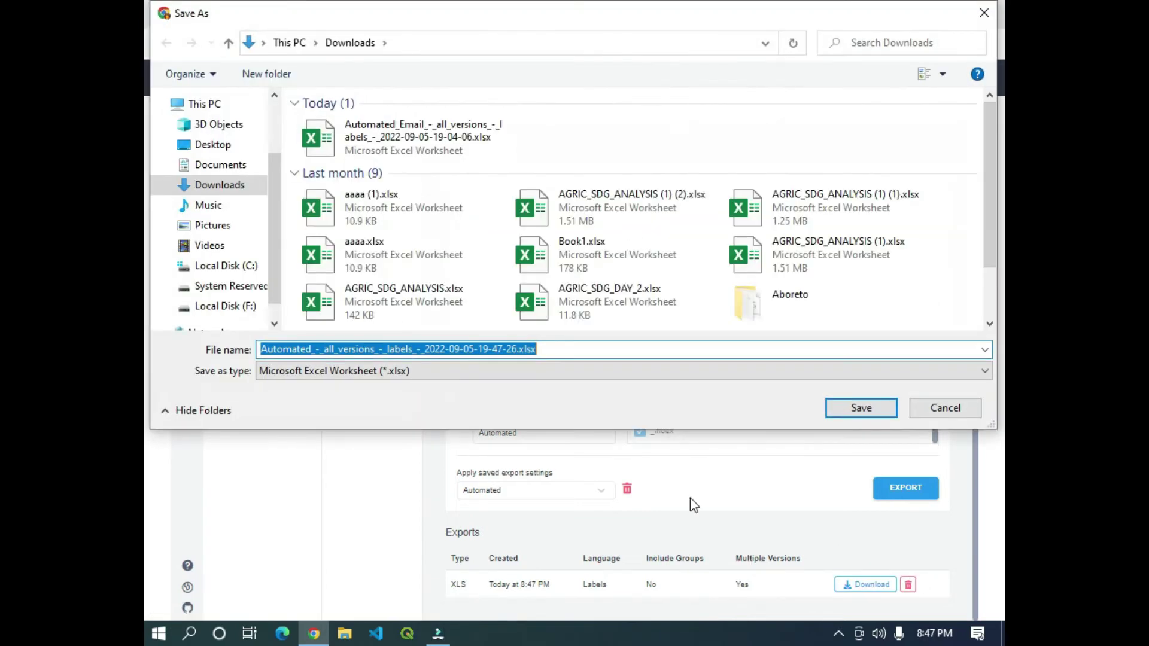
left_click(873, 415)
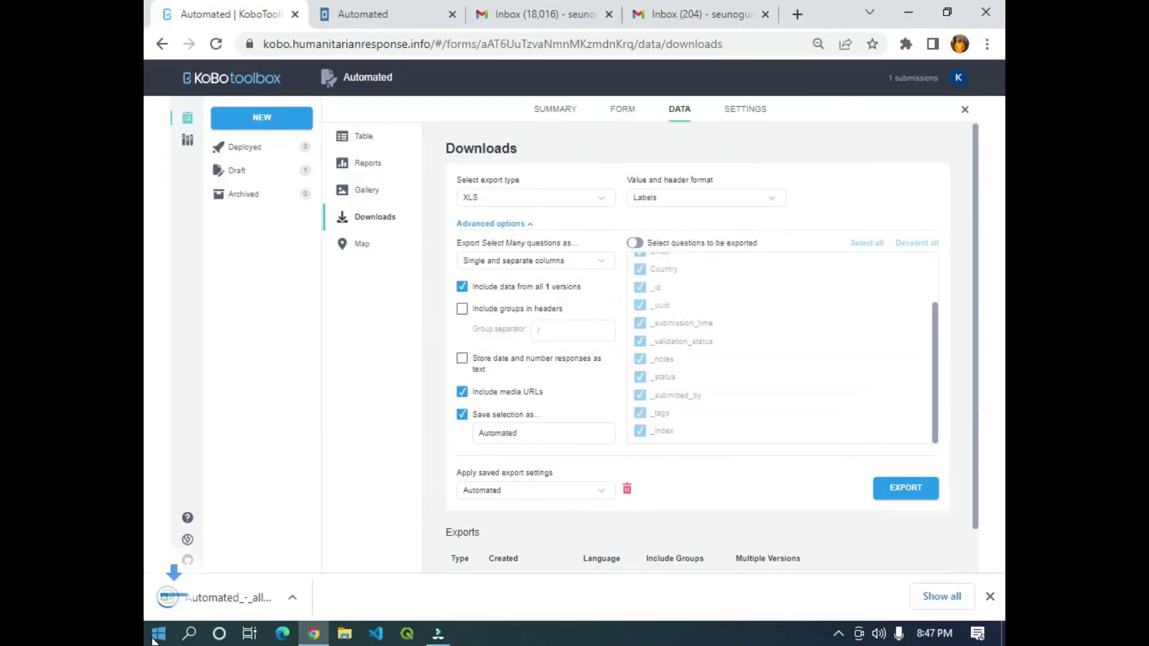
left_click(211, 605)
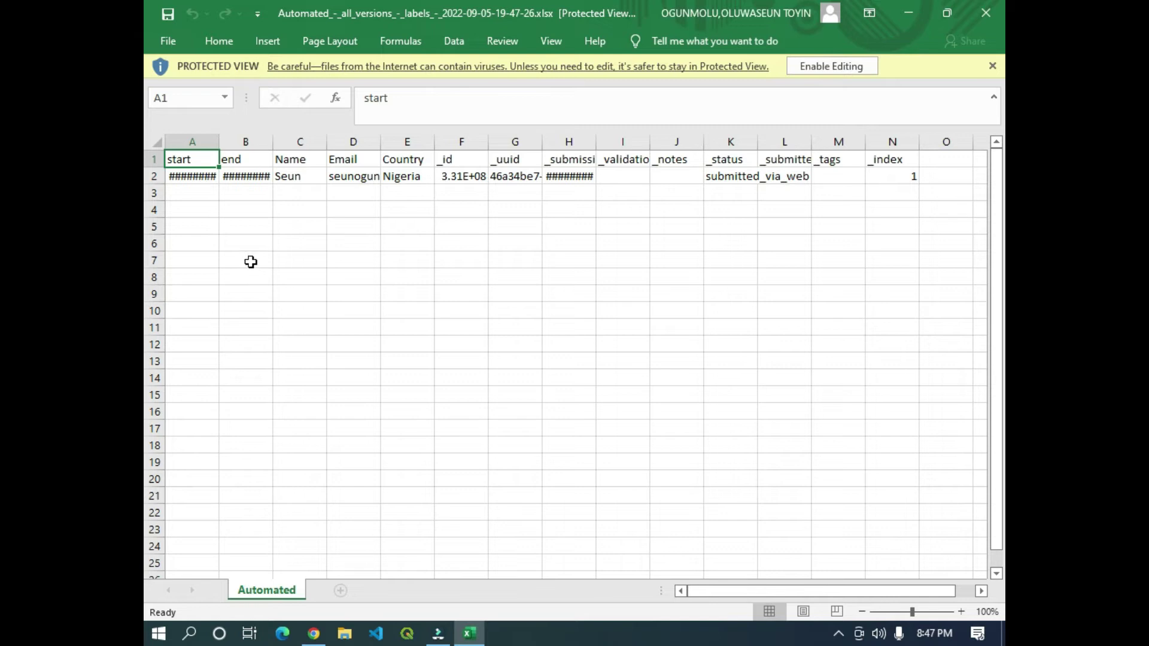
Widen columns A and B to show the 2022-09-05 dates, review row 2, then close Excel.
left_click_drag(219, 143, 246, 145)
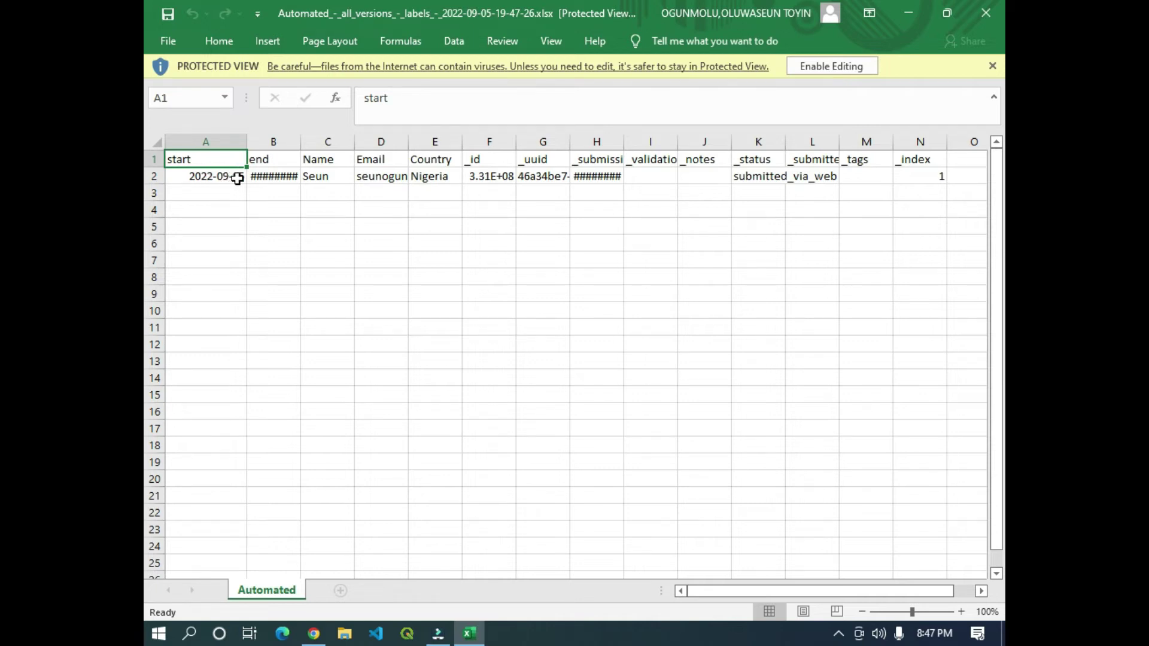
left_click_drag(301, 144, 321, 145)
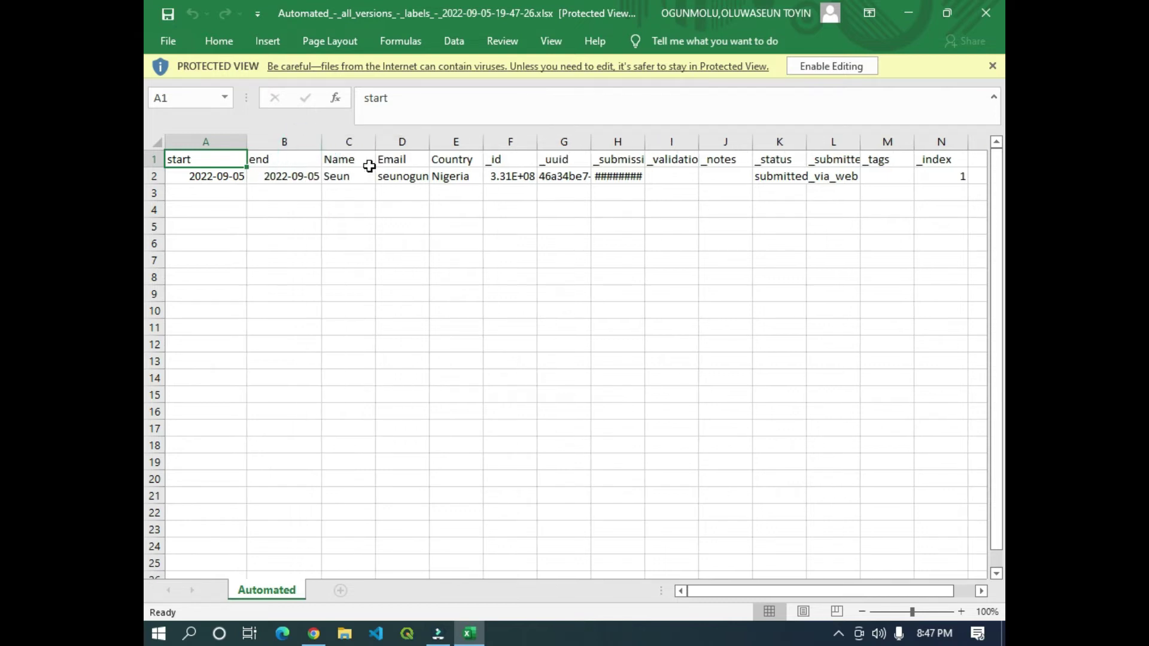
left_click(402, 174)
left_click(450, 174)
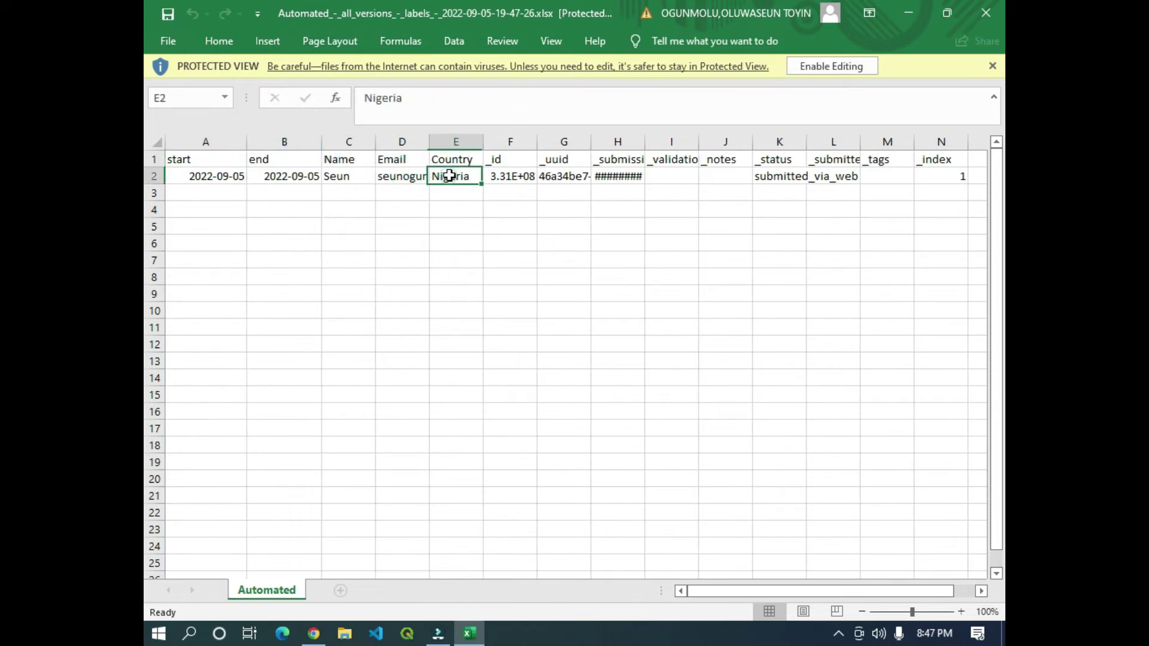
left_click(514, 175)
left_click(562, 175)
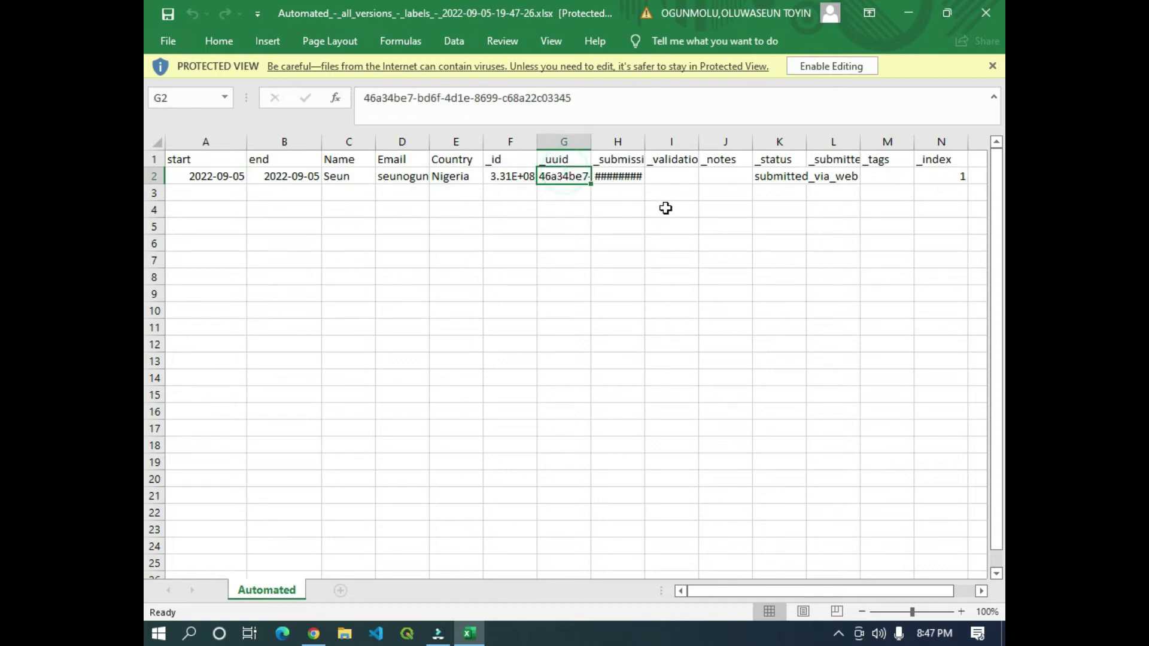
left_click(735, 191)
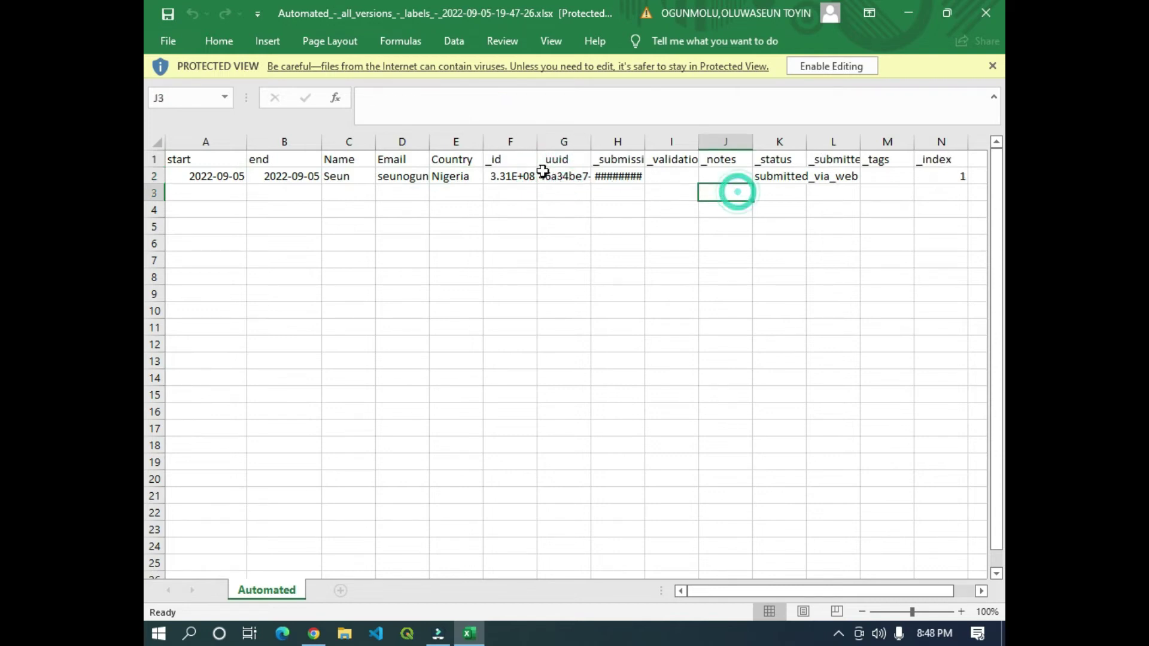
left_click(985, 21)
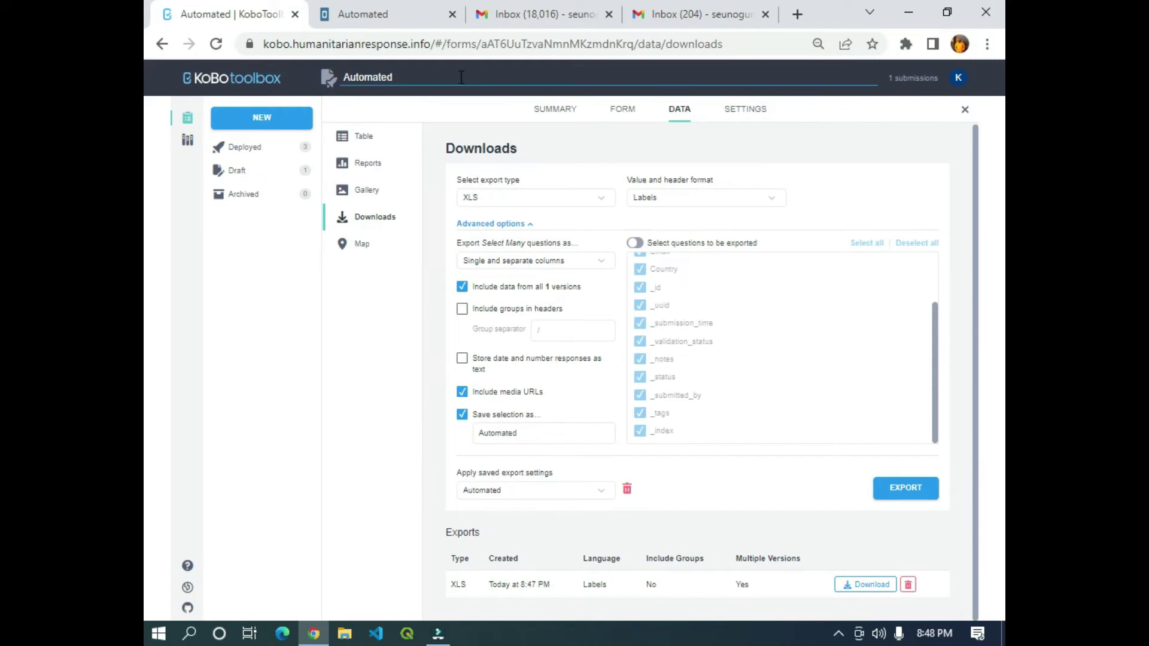
Return to the KoboToolbox home page and load the site's root address.
left_click(237, 78)
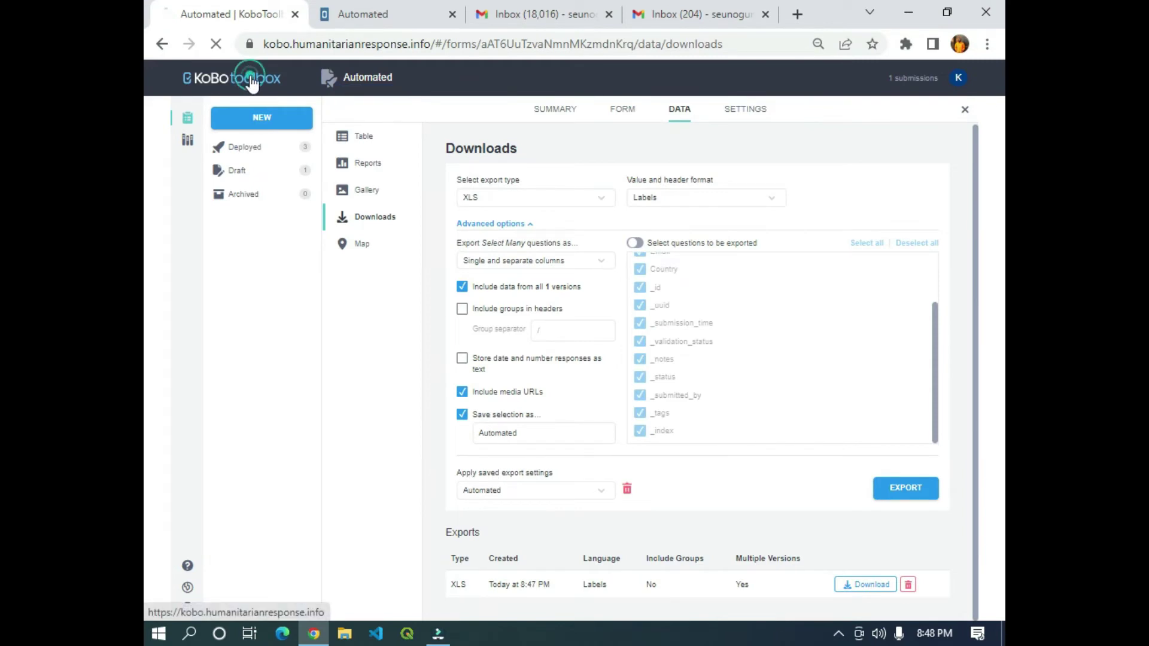
left_click_drag(727, 45, 432, 46)
key("BackSpace")
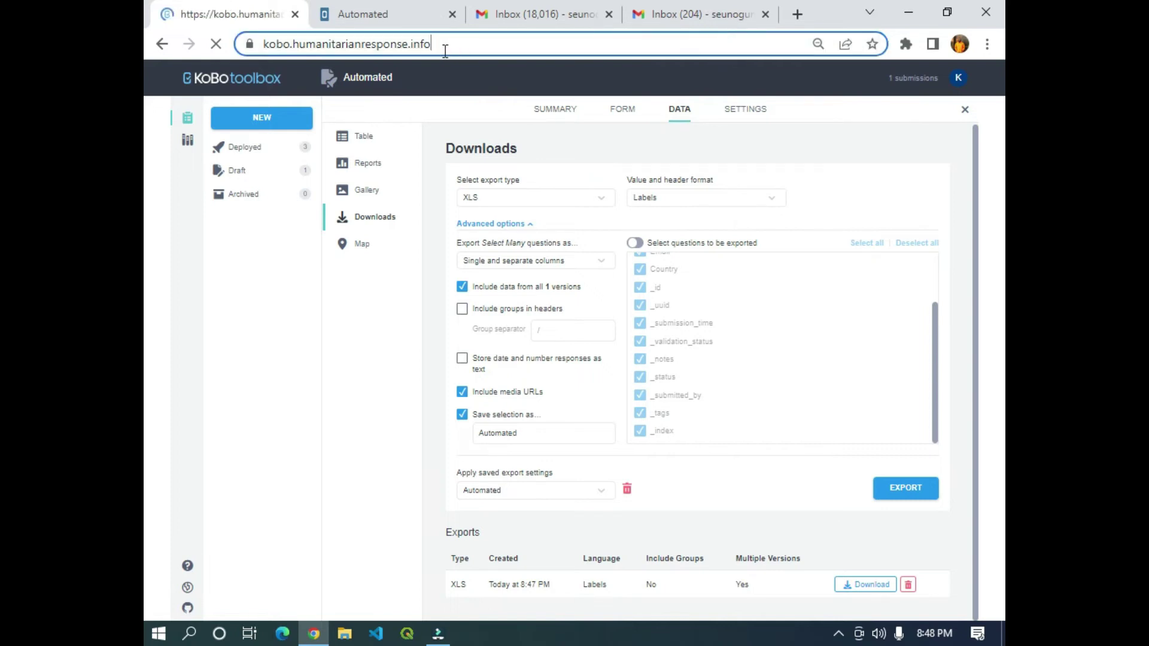
key("Return")
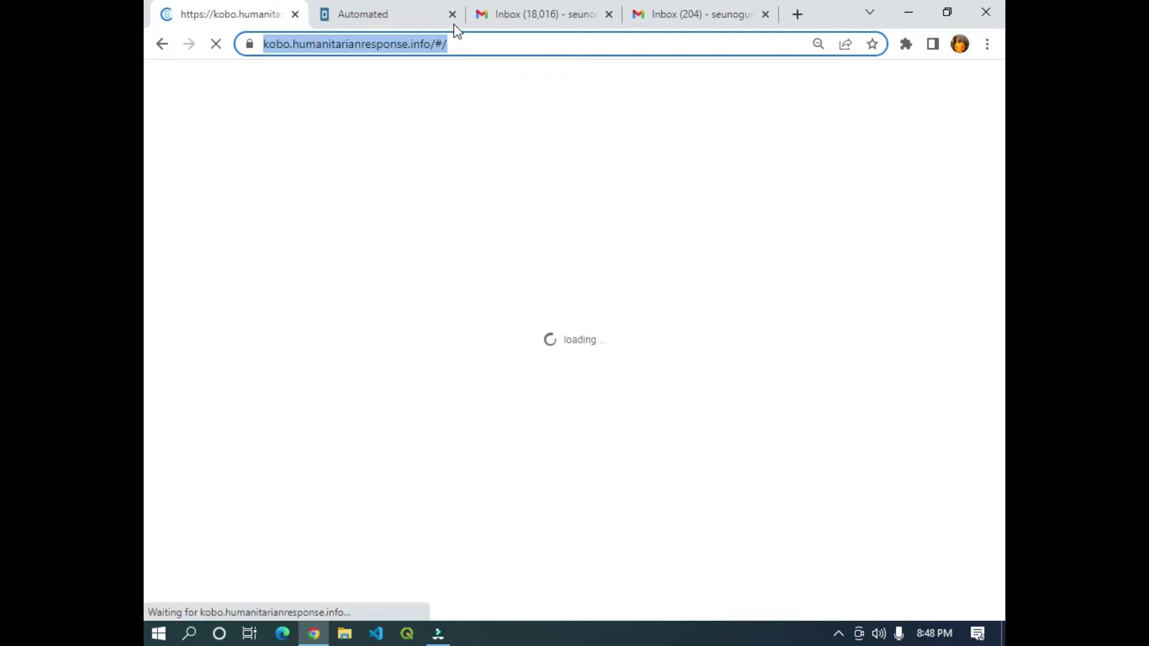
Replace the forms part of the address with api to reach the api/v2 address.
left_click(525, 47)
left_click_drag(581, 44, 483, 45)
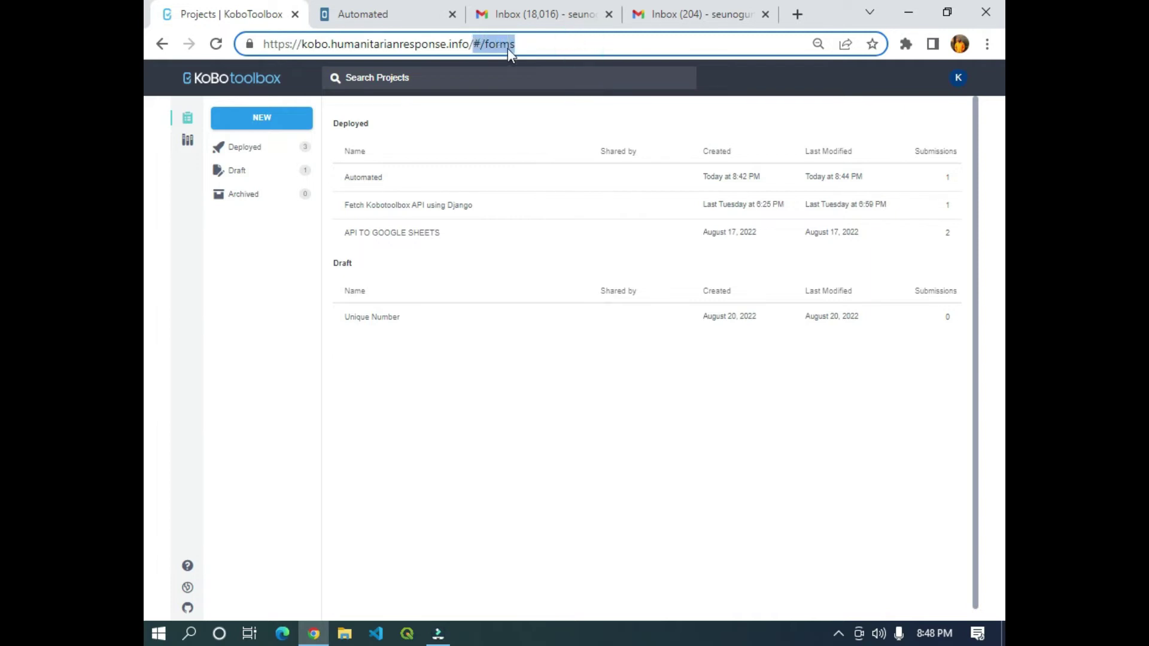
type("api")
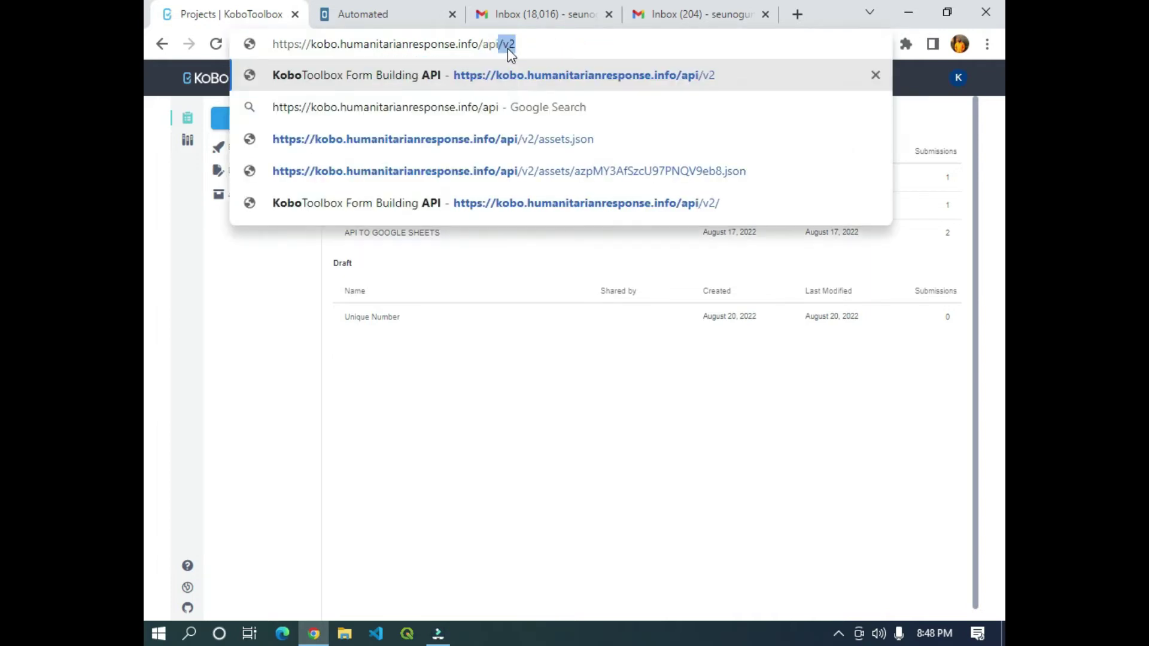
key("Return")
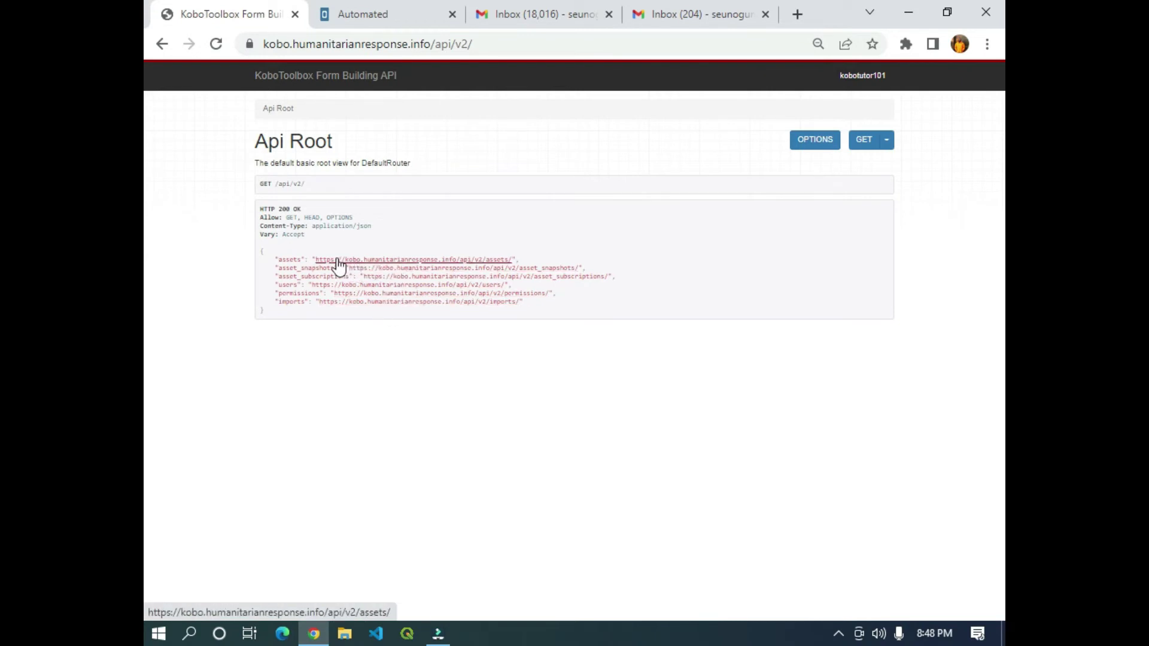
Open the api/v2/assets list, browse its endpoint documentation, and start a page search for the Automated form.
left_click(383, 261)
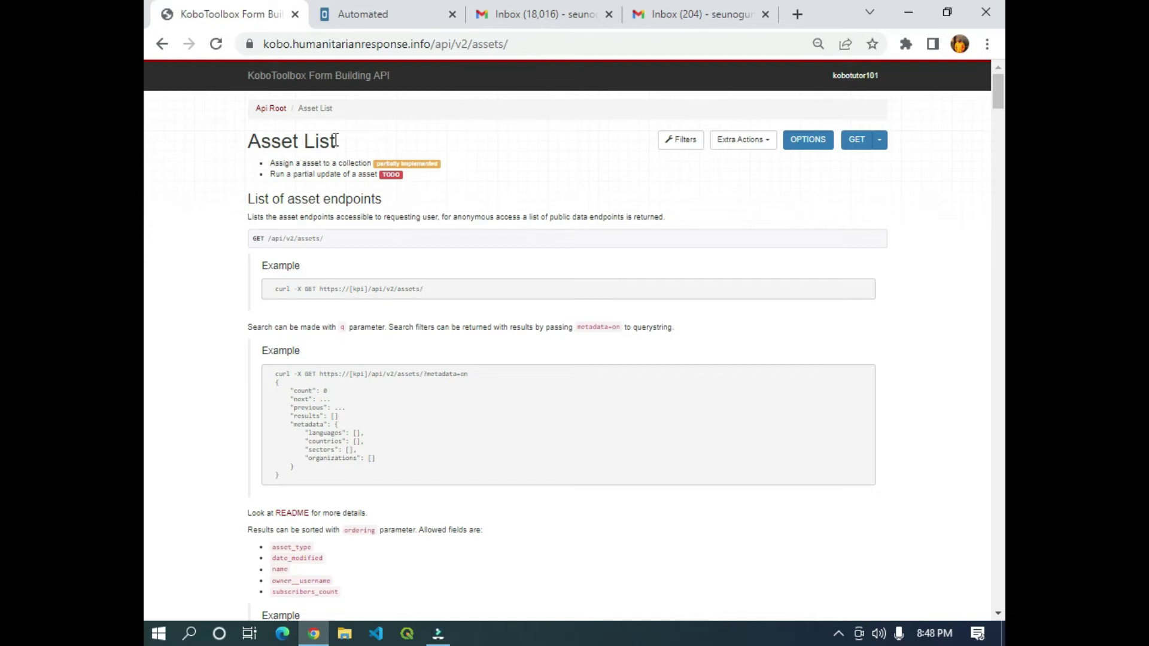
scroll(423, 257, "down", 20)
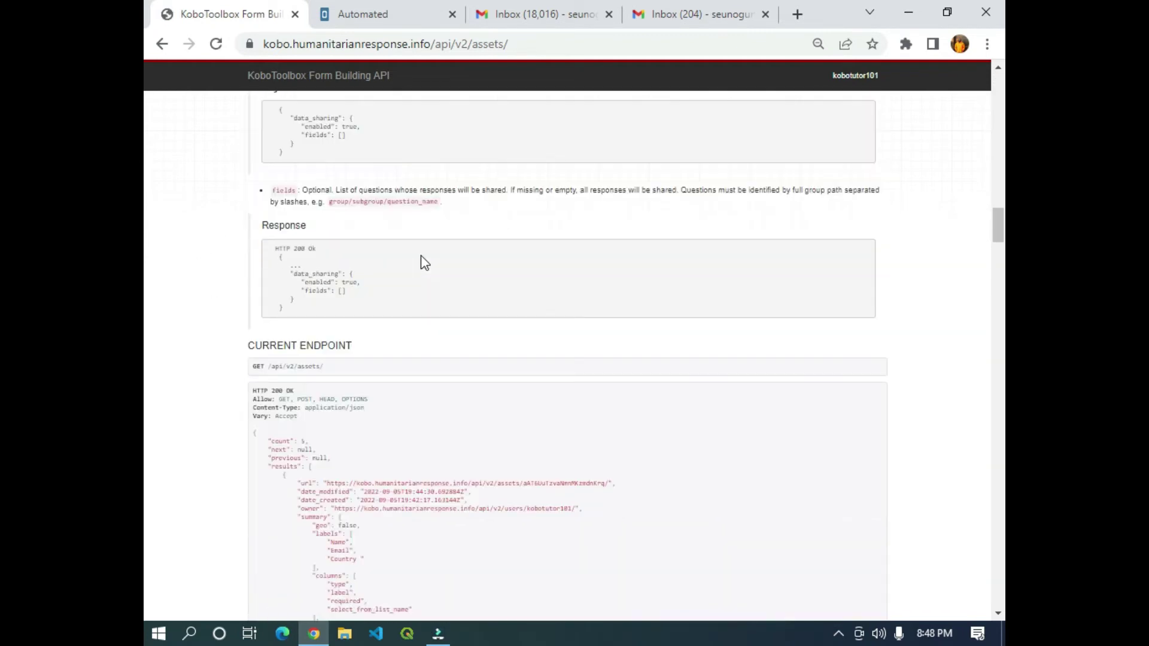
scroll(423, 263, "up", 8)
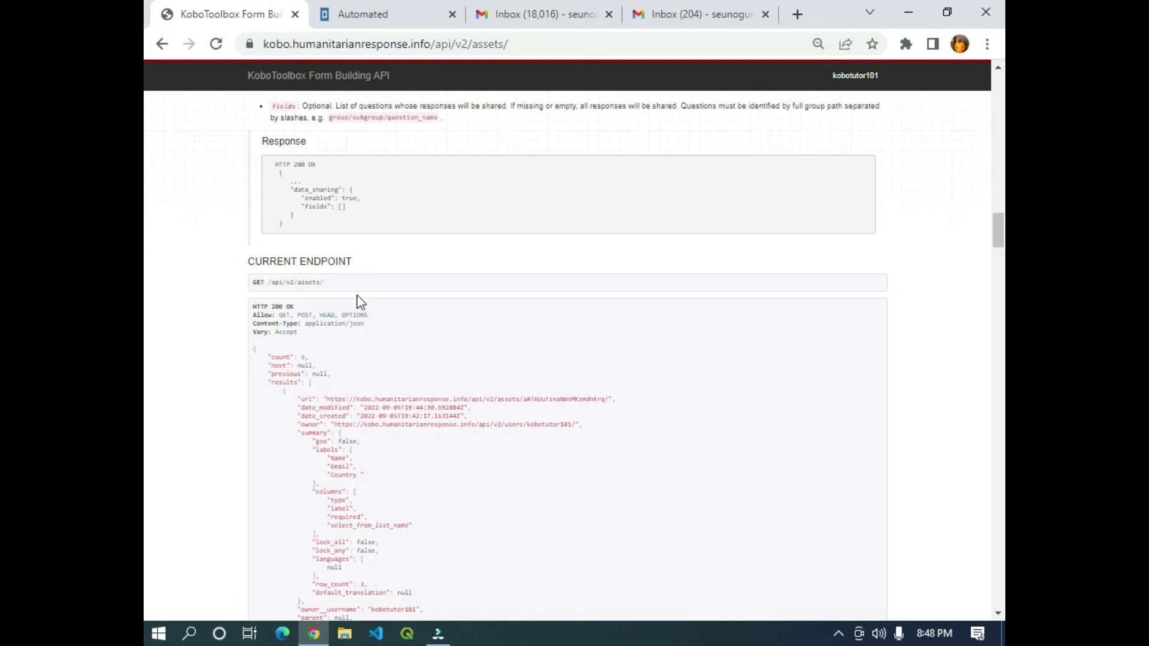
scroll(361, 303, "down", 12)
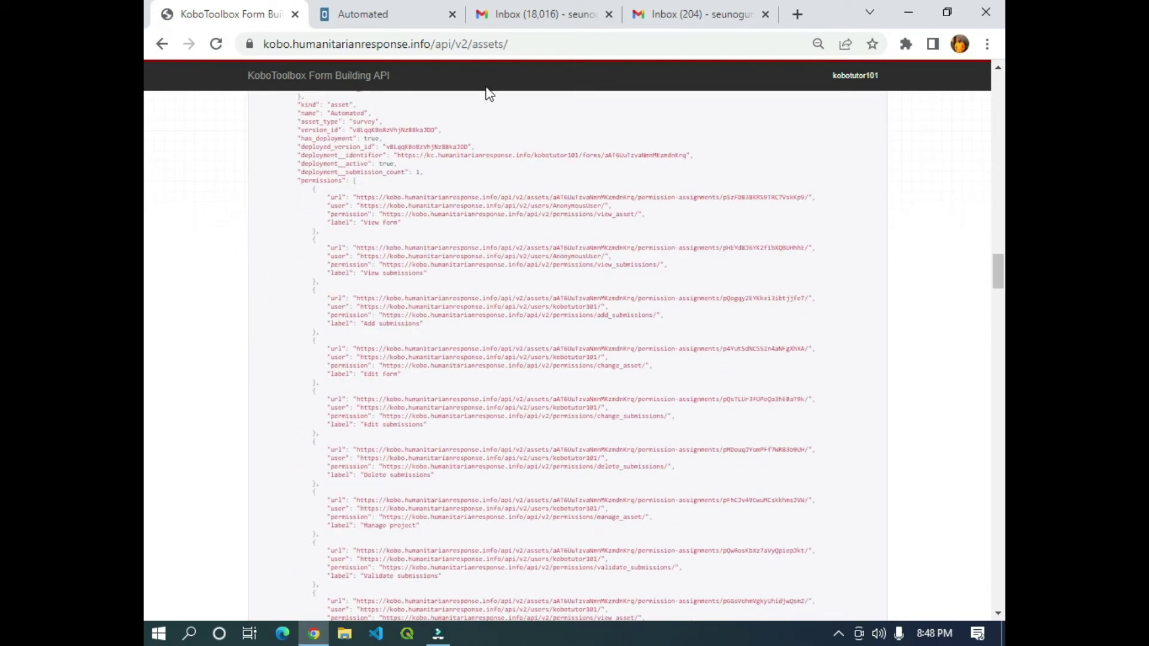
scroll(519, 486, "down", 5)
scroll(513, 469, "up", 10)
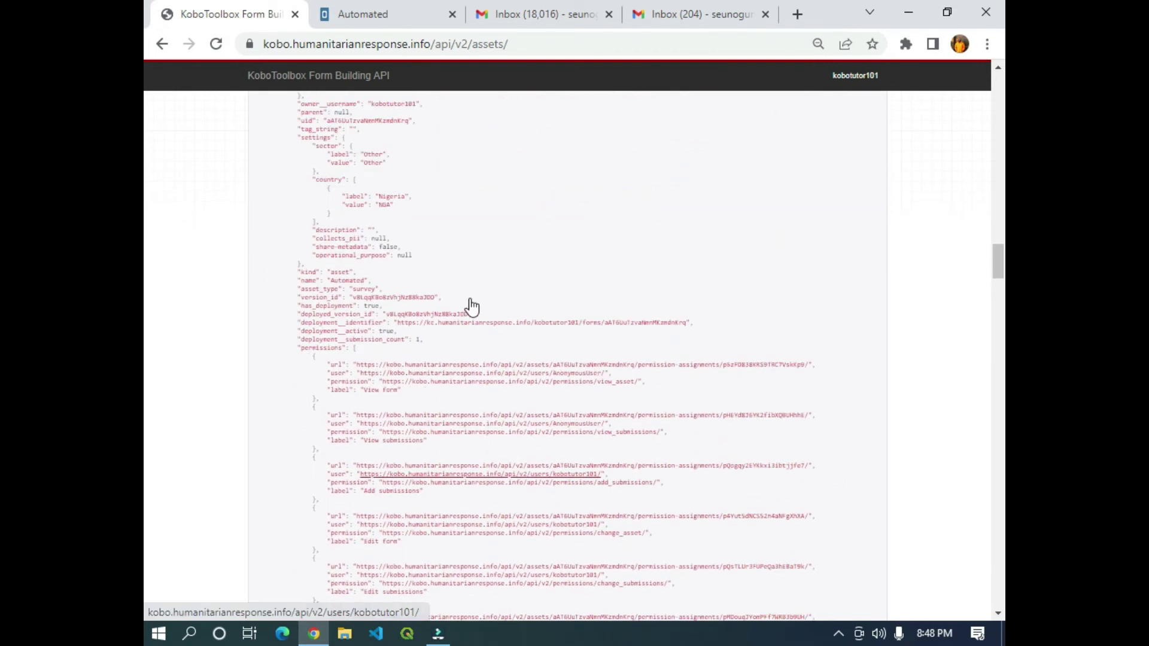
scroll(450, 282, "up", 15)
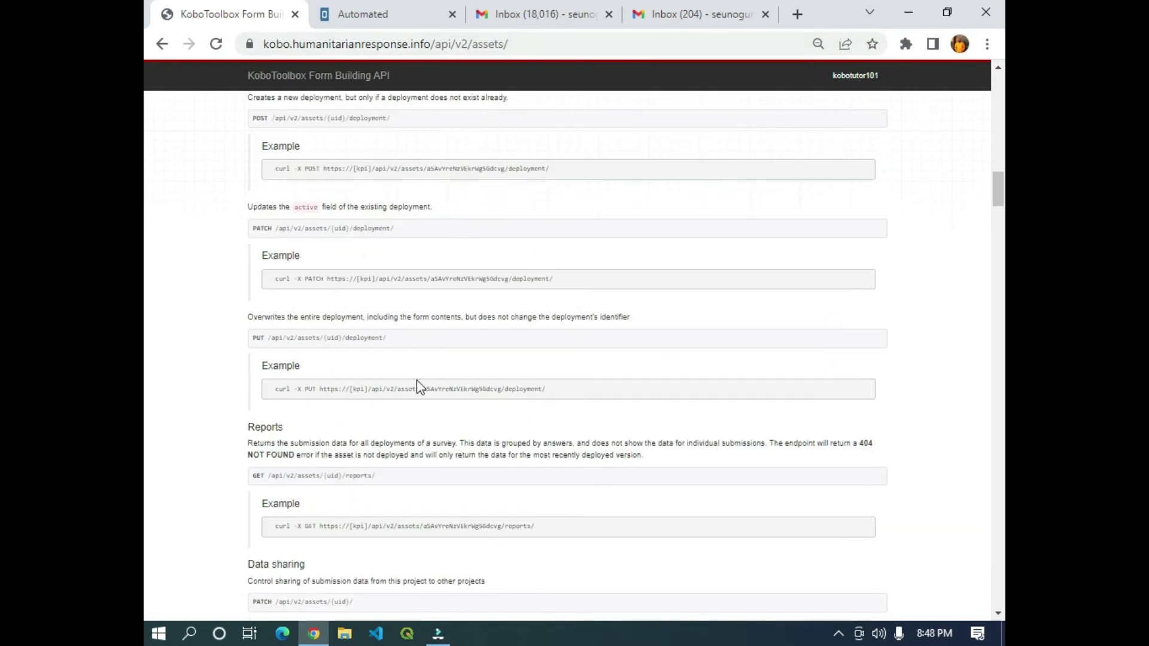
scroll(417, 381, "down", 20)
scroll(564, 397, "up", 15)
scroll(523, 406, "down", 10)
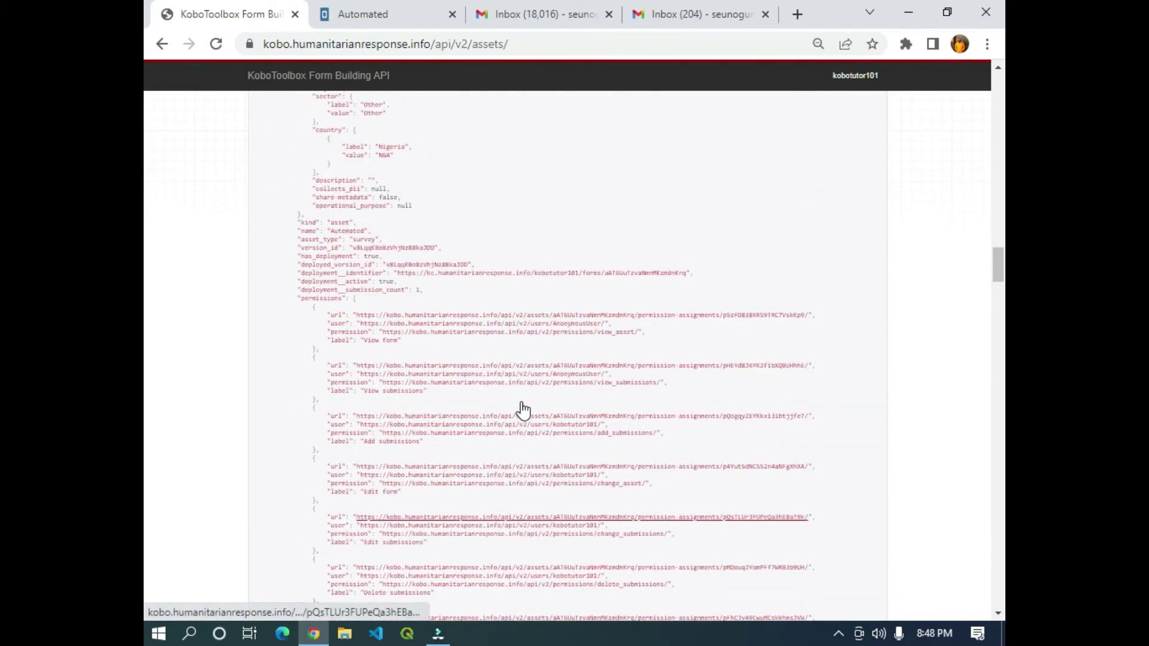
scroll(523, 411, "up", 20)
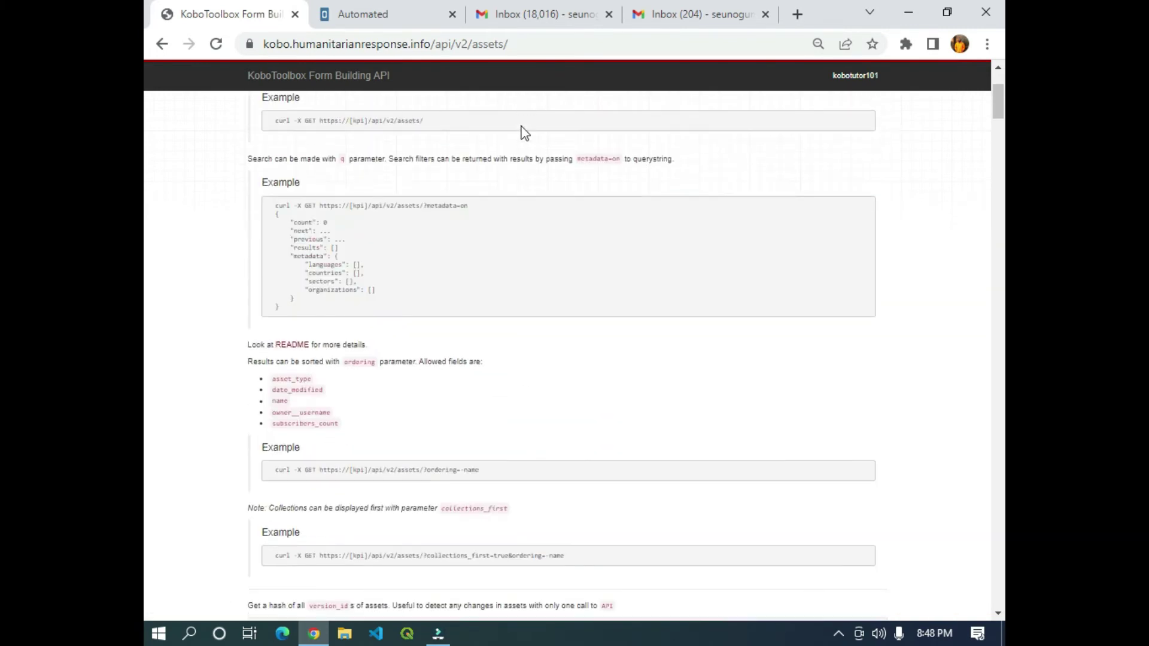
scroll(462, 314, "down", 10)
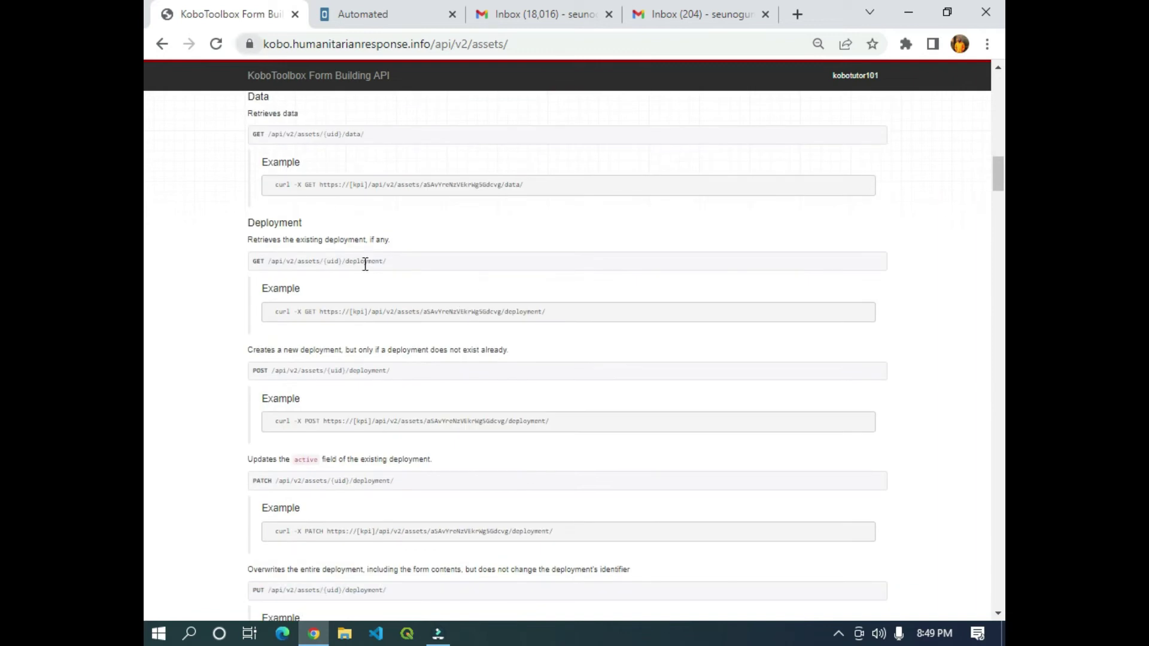
scroll(380, 333, "down", 6)
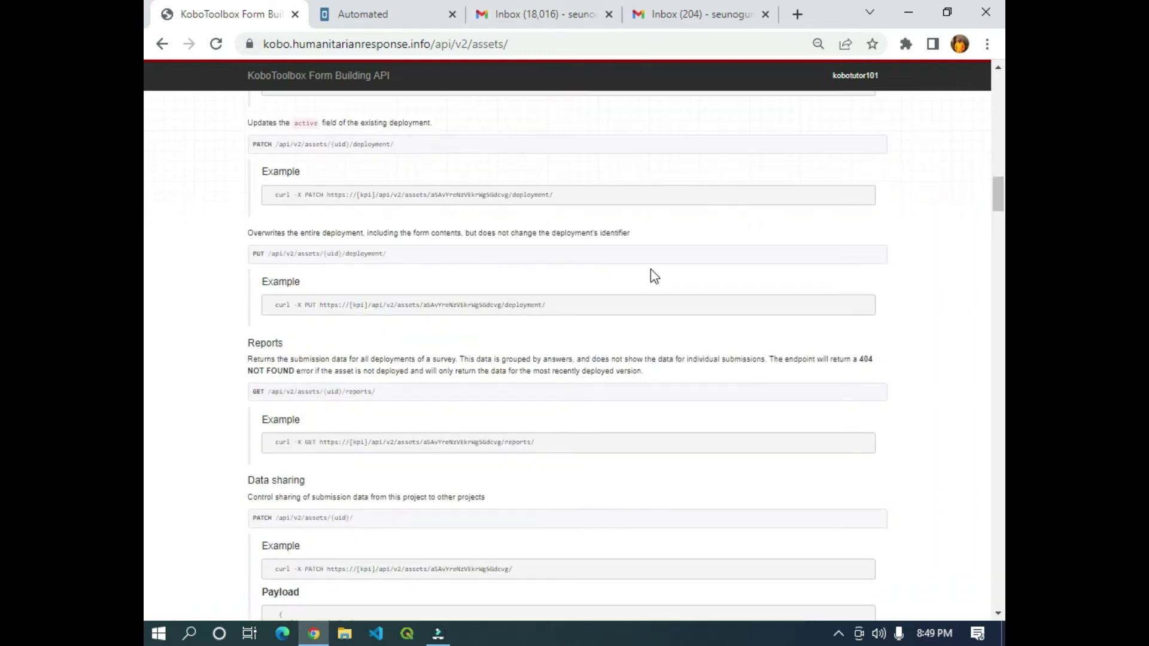
scroll(423, 276, "up", 1)
scroll(423, 276, "up", 5)
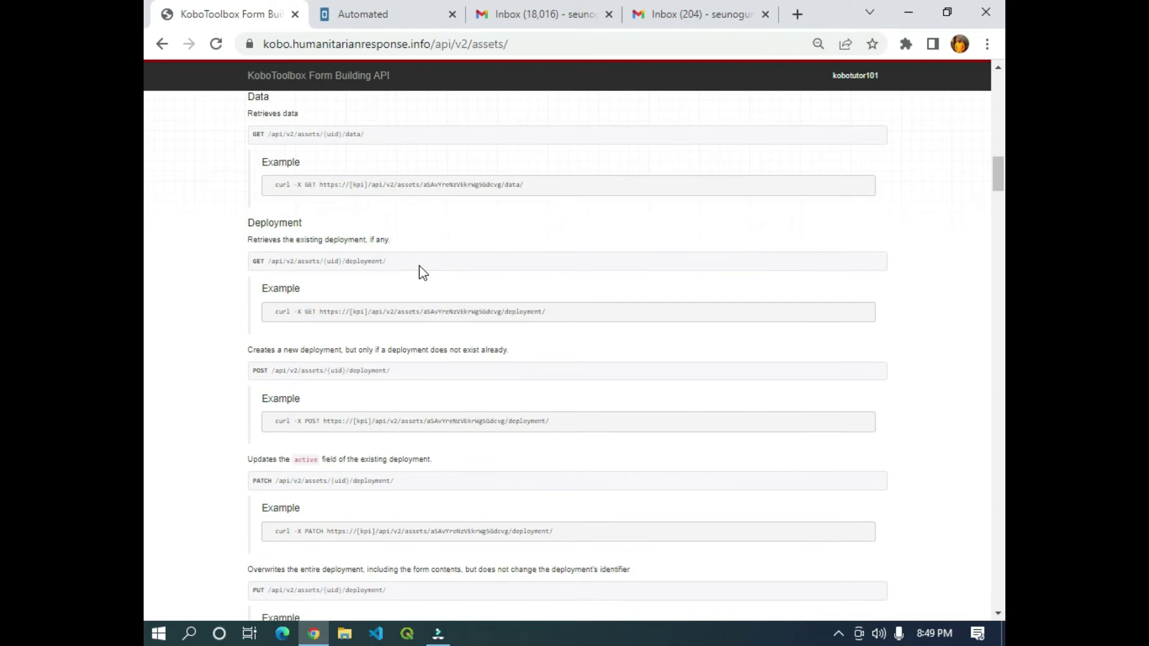
key("ctrl+f")
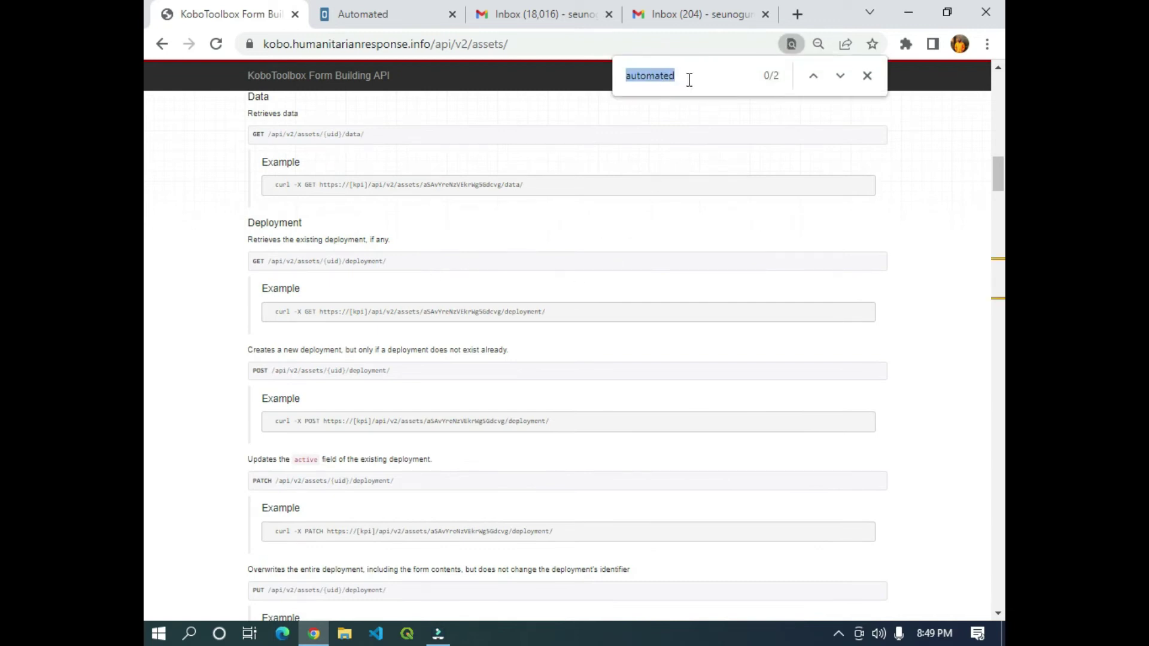
Jump to the 'Automated' match in export_settings and select its data_url_csv link.
left_click(690, 80)
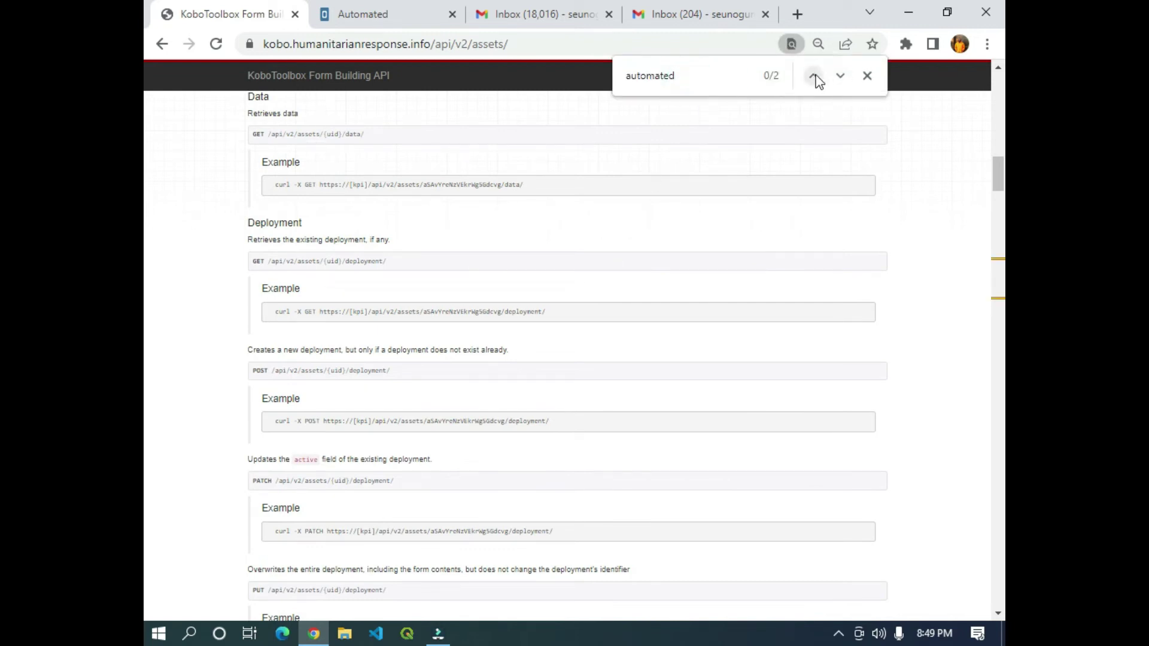
left_click(815, 76)
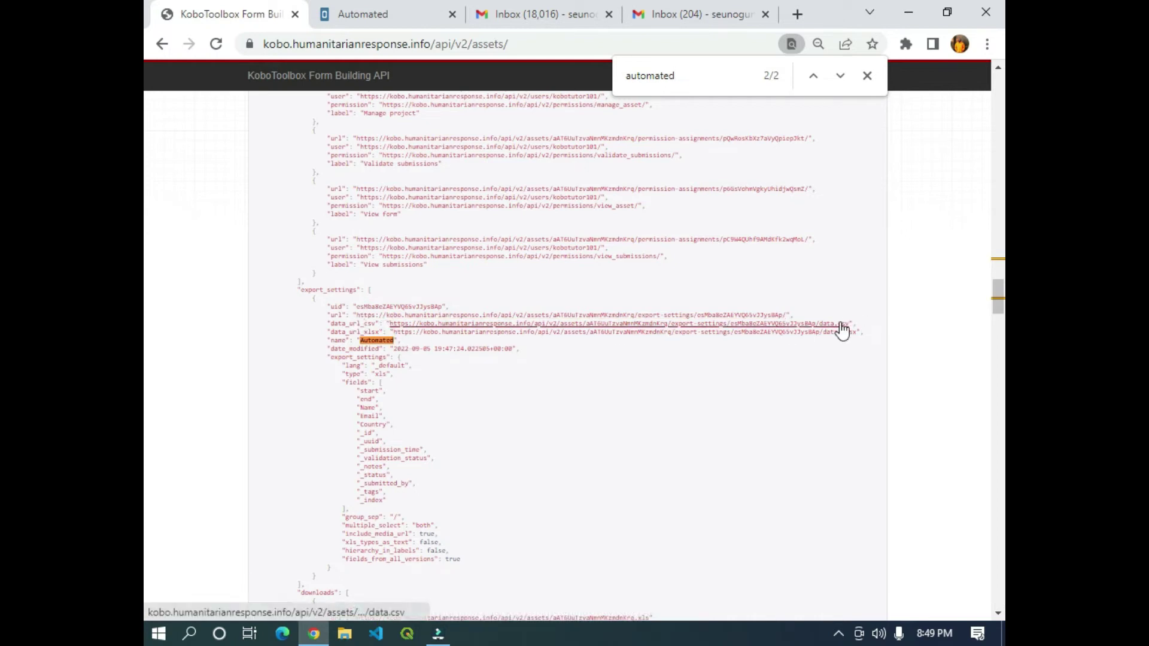
left_click_drag(853, 324, 392, 324)
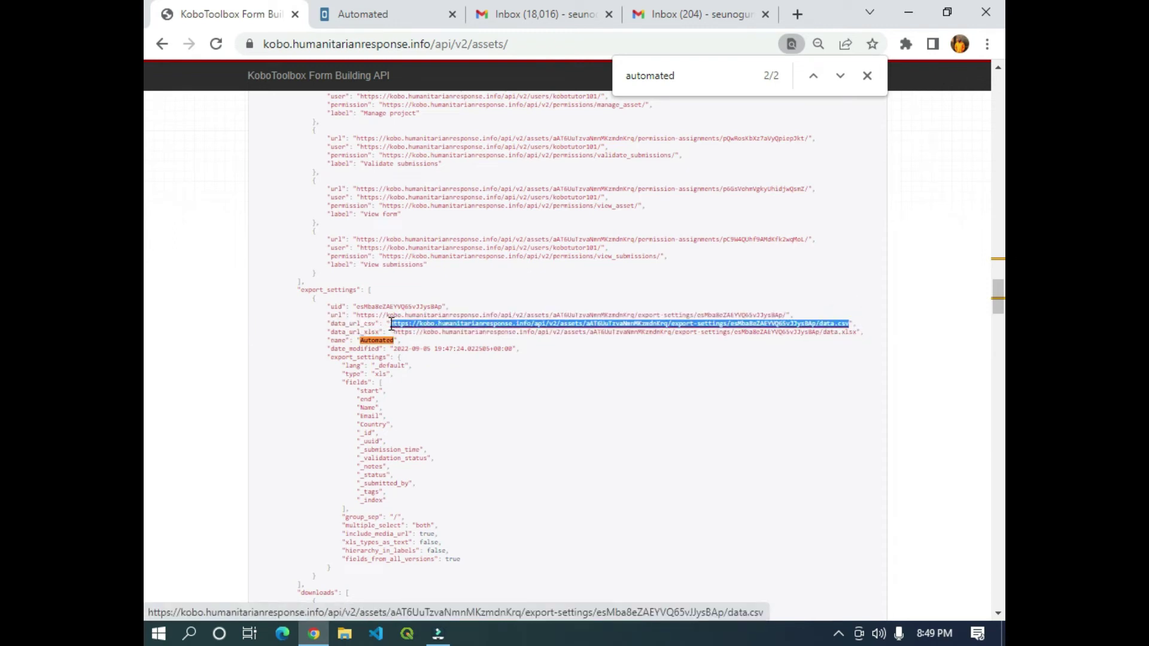
scroll(418, 303, "up", 8)
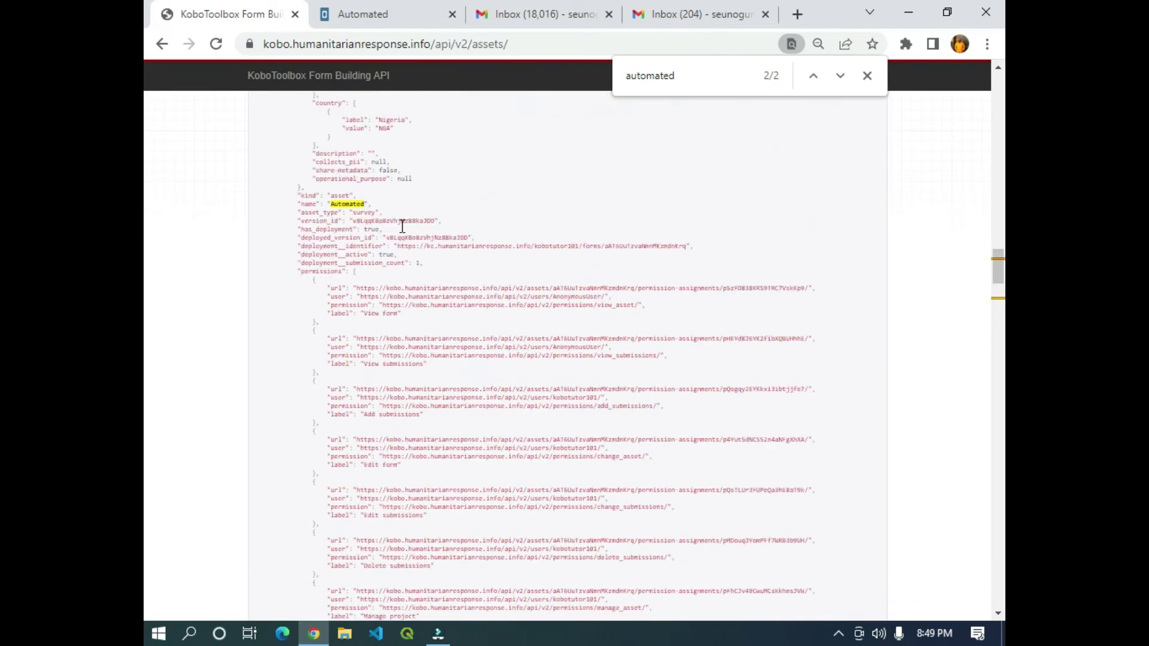
left_click(551, 8)
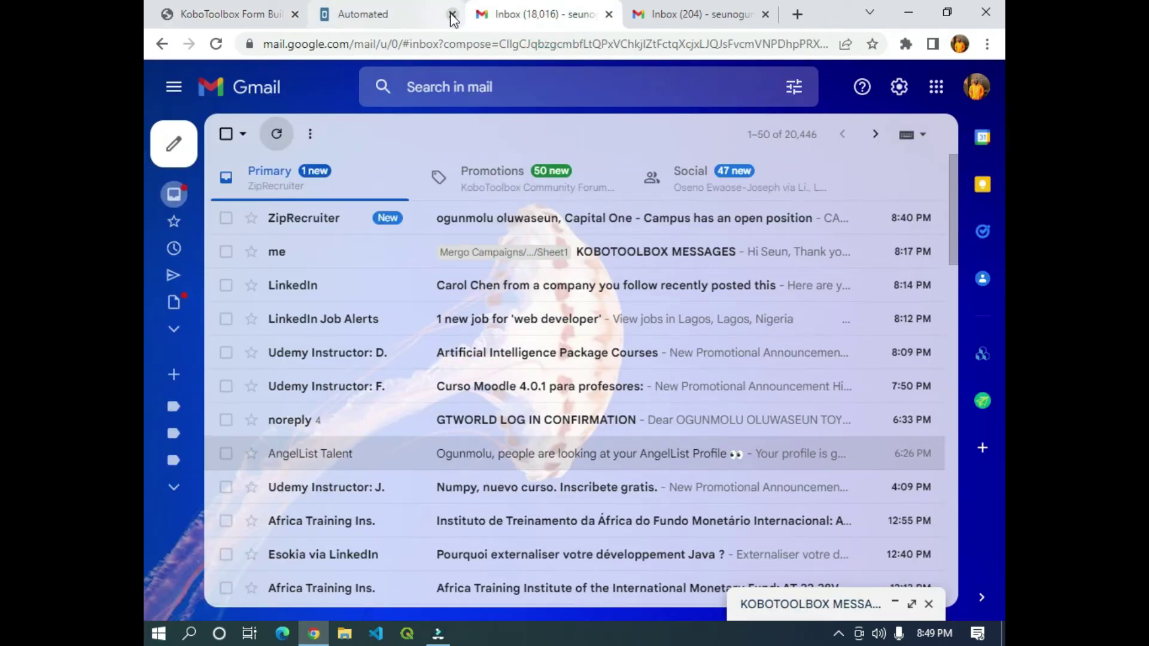
In a new browser tab, go to sheet.new to start a blank Google spreadsheet.
left_click(797, 14)
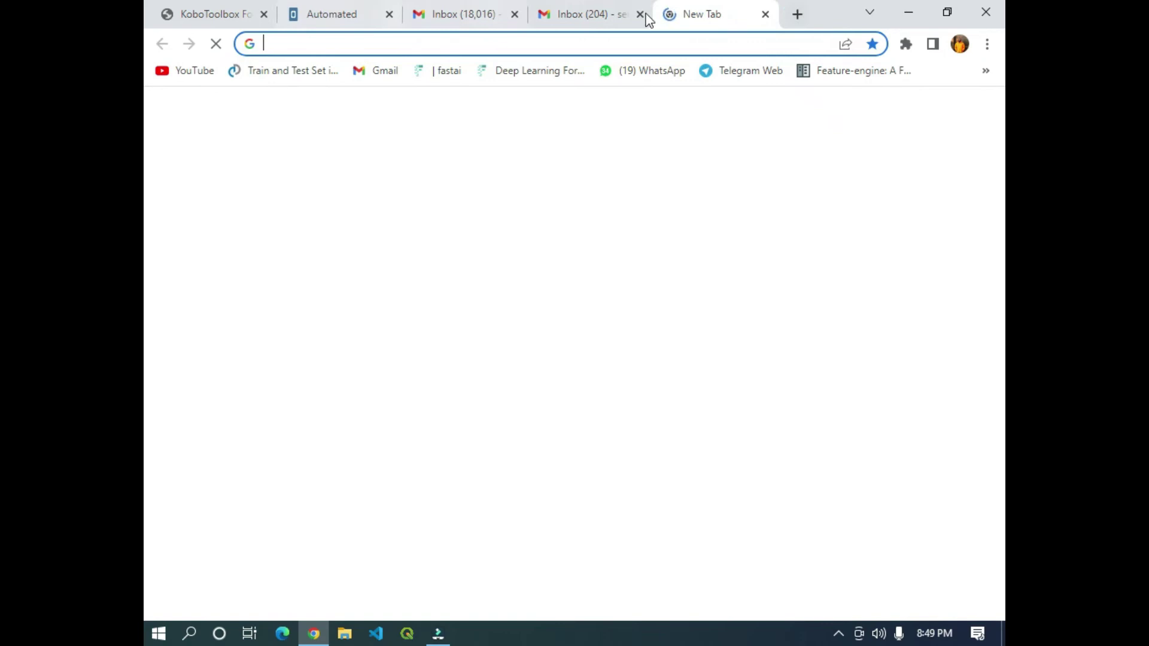
left_click(374, 46)
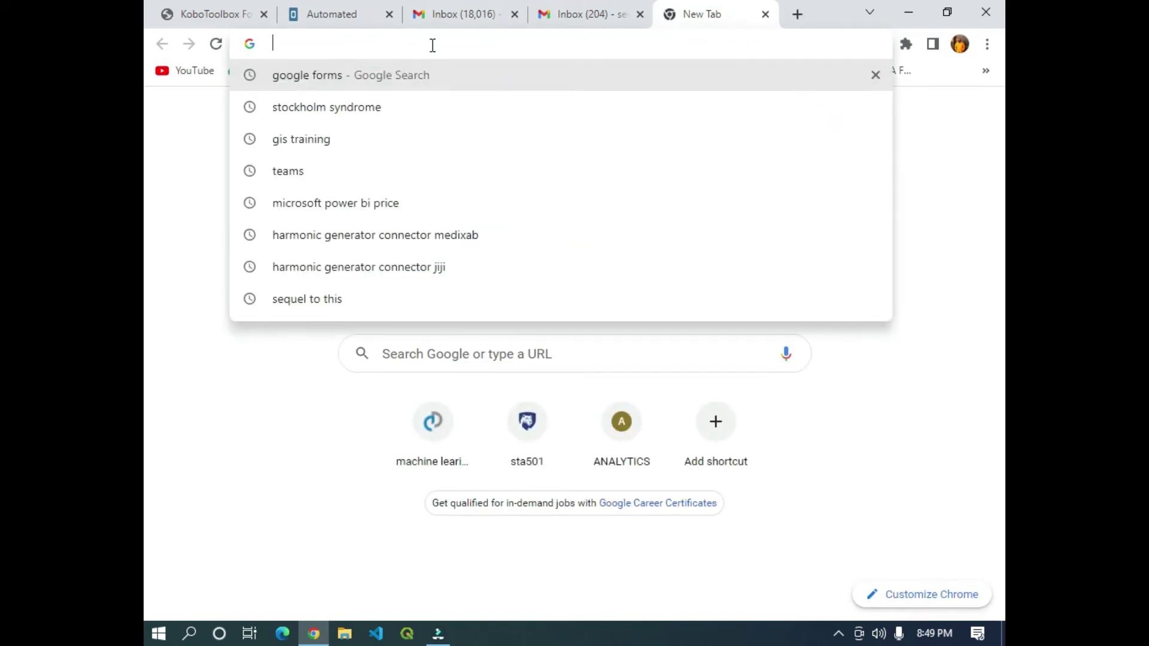
type("sheet")
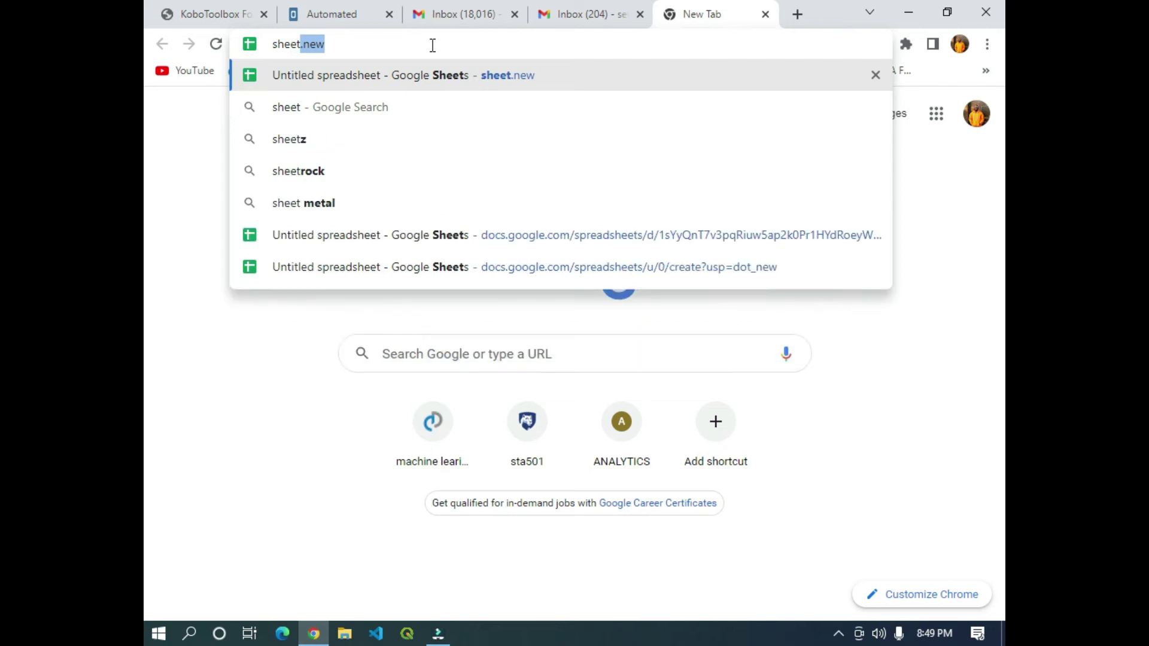
key("Return")
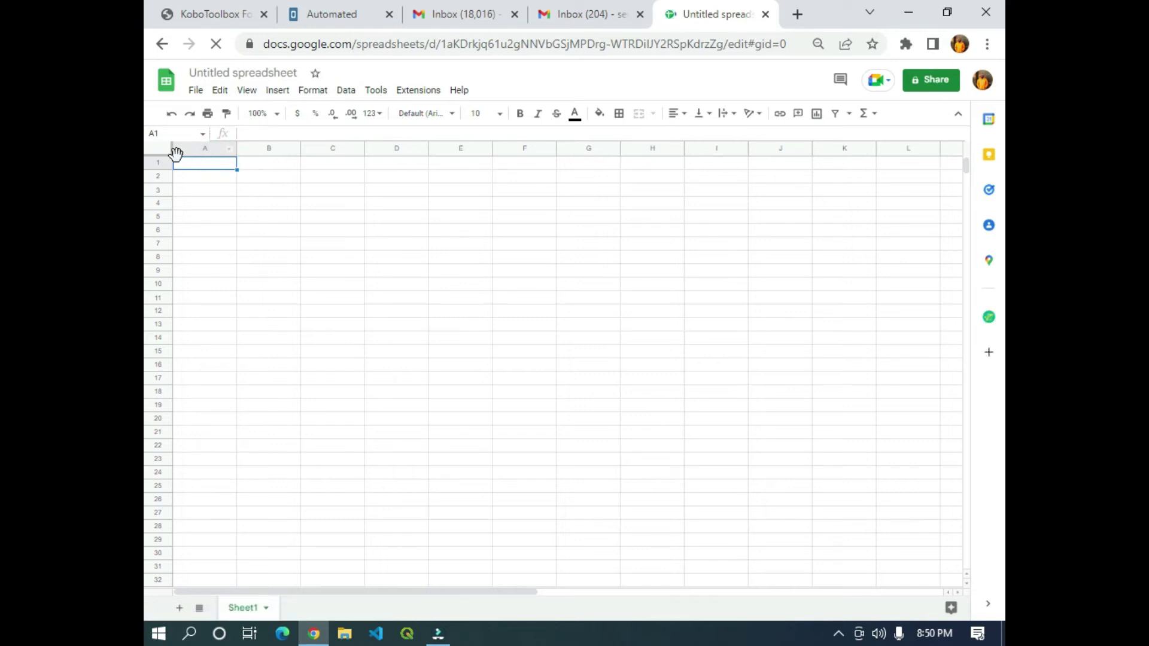
In A1, enter an IMPORTDATA formula with the pasted Kobo data.csv link in quotes.
type("=import")
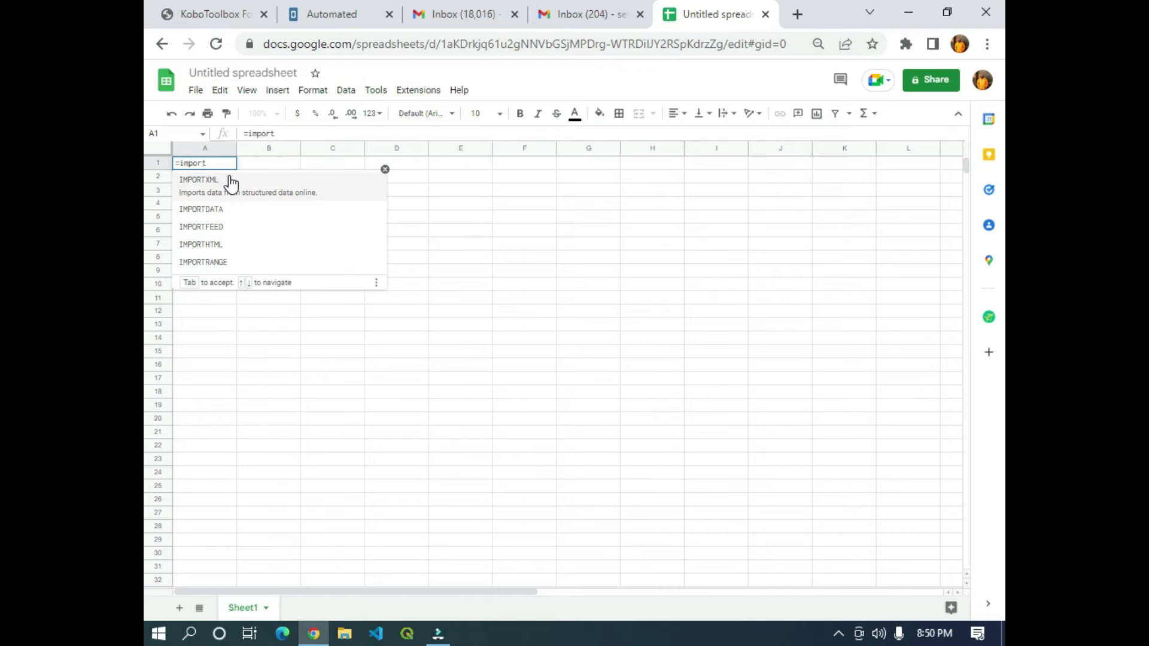
key("Down")
key("Down")
key("Up")
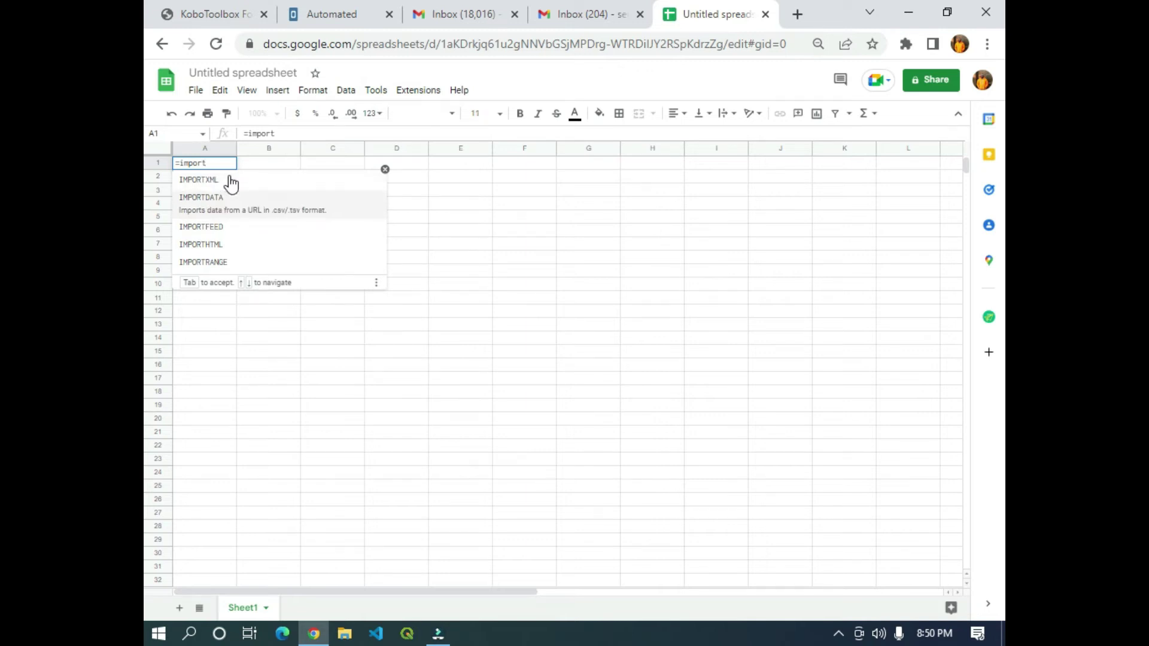
key("Tab")
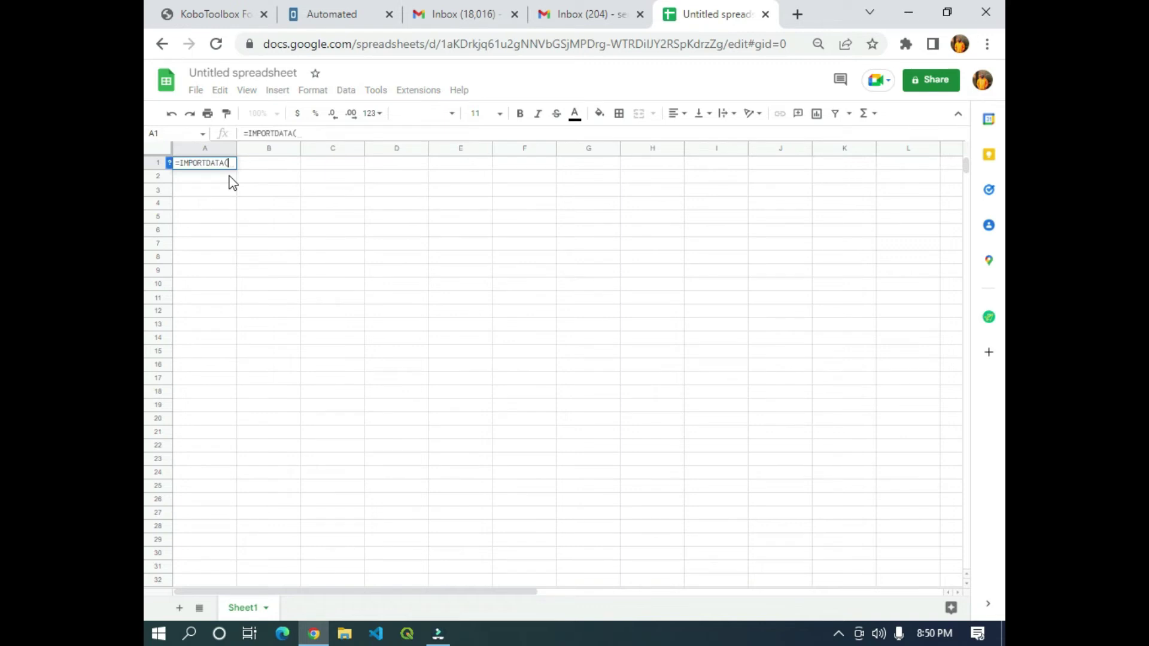
type("\"")
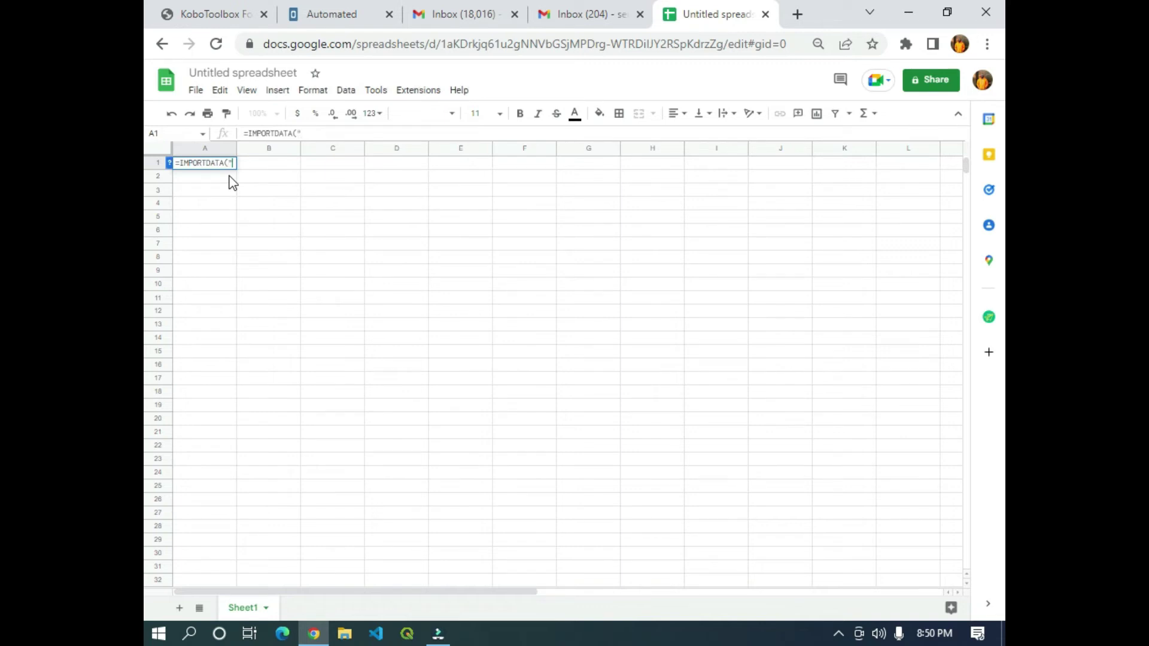
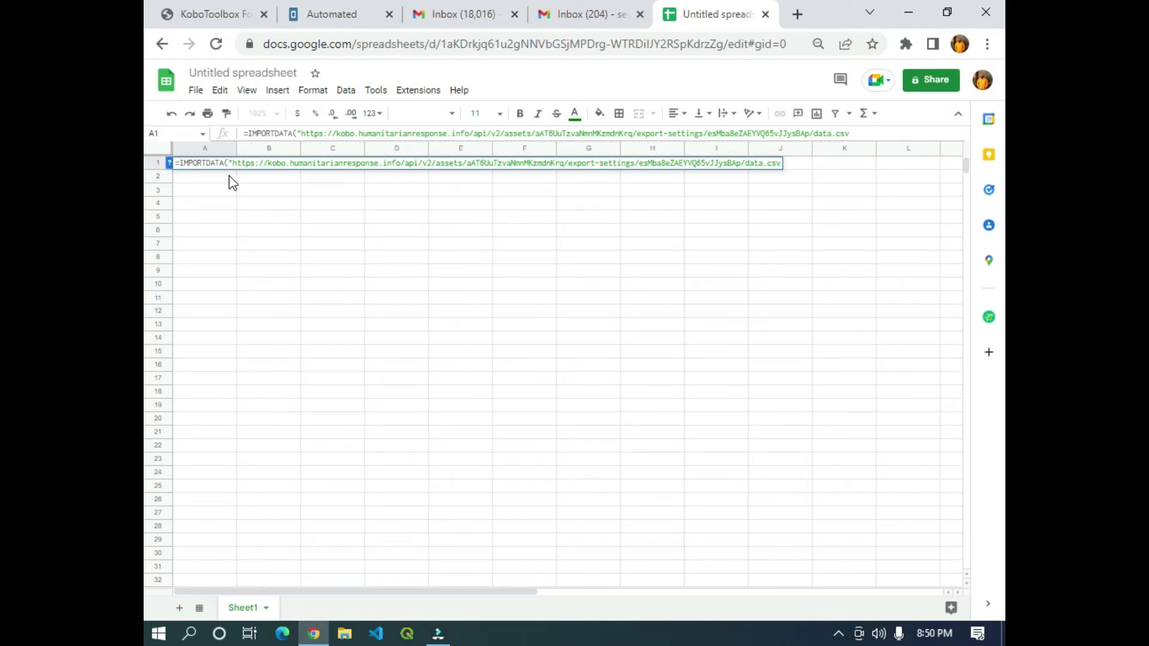
type(",")
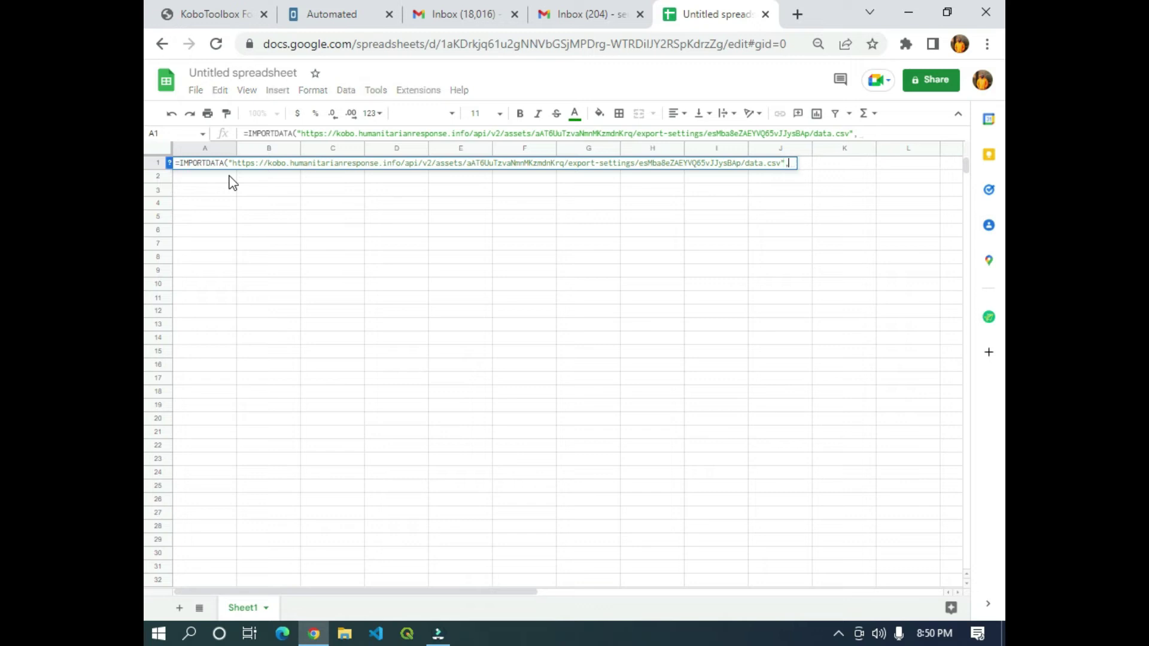
type("\";\"")
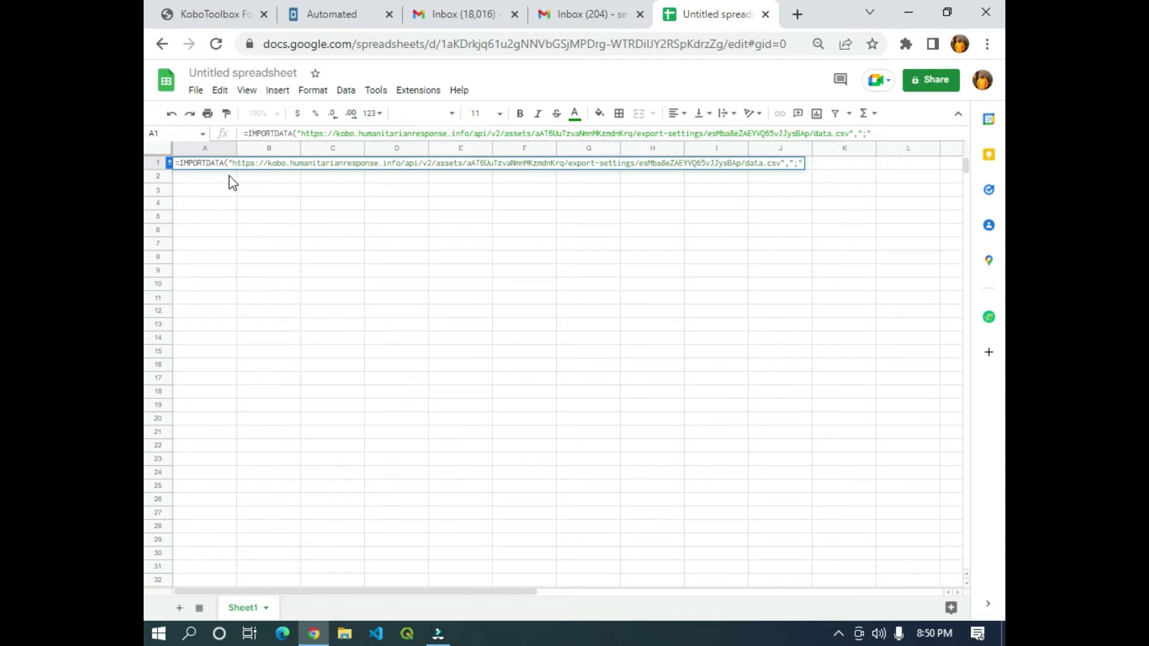
type(";\"")
key("Return")
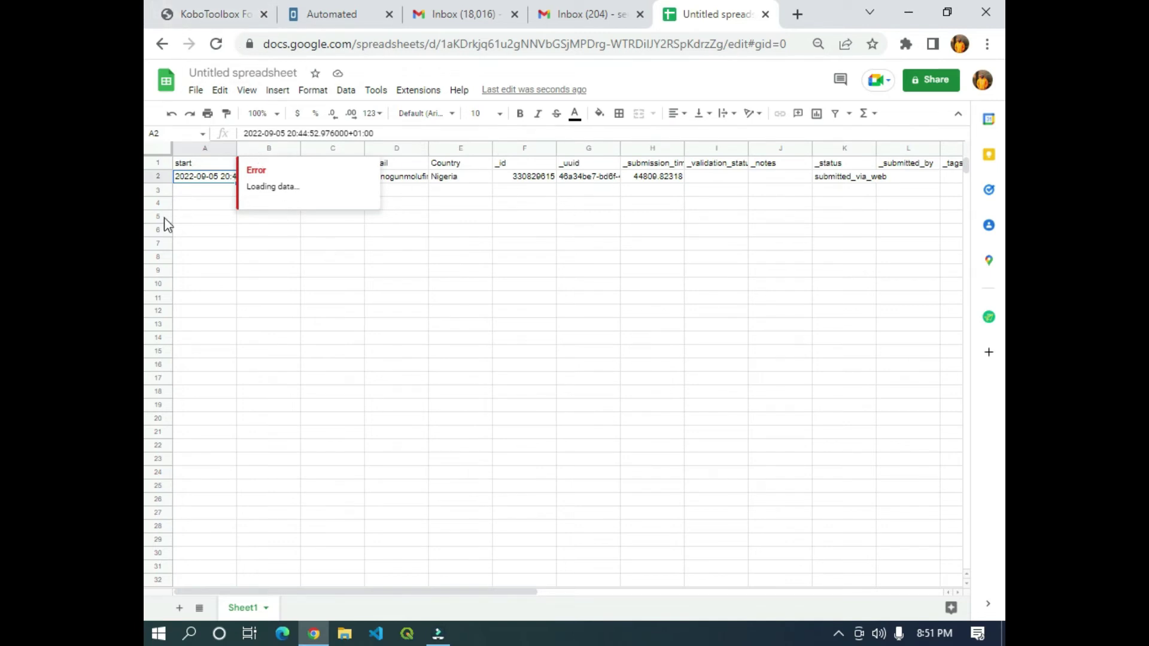
left_click(598, 231)
left_click(210, 176)
left_click(254, 177)
left_click(314, 176)
left_click(395, 177)
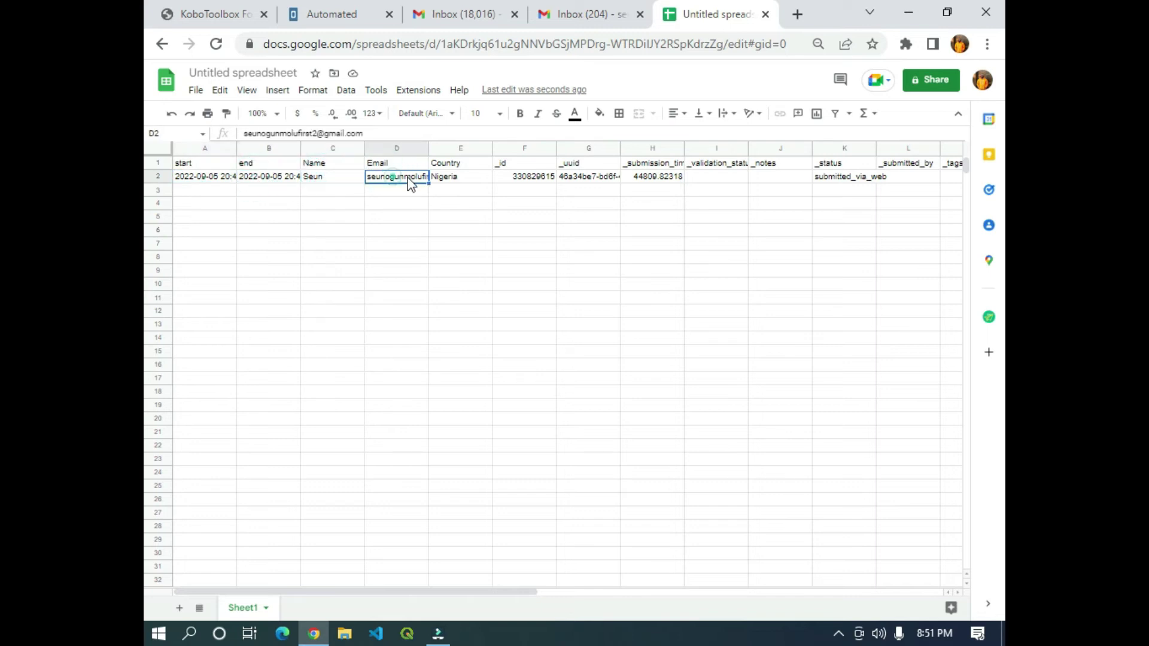
left_click(315, 162)
left_click(315, 177)
left_click(381, 163)
left_click(391, 178)
left_click(449, 163)
left_click(450, 177)
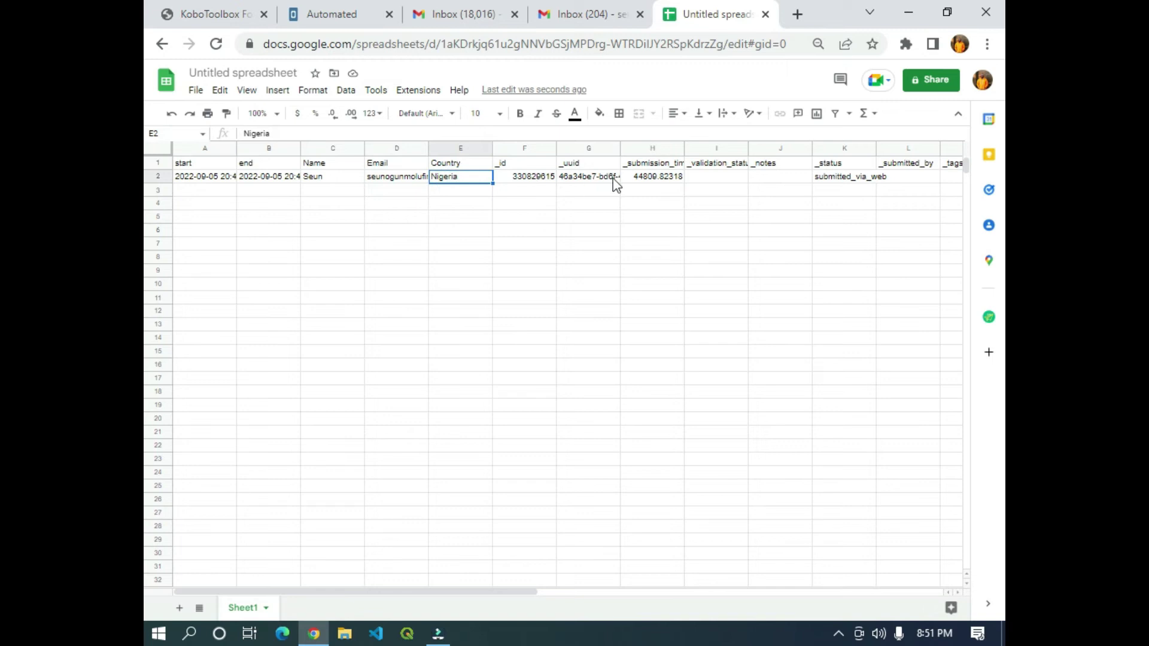
left_click_drag(487, 592, 633, 592)
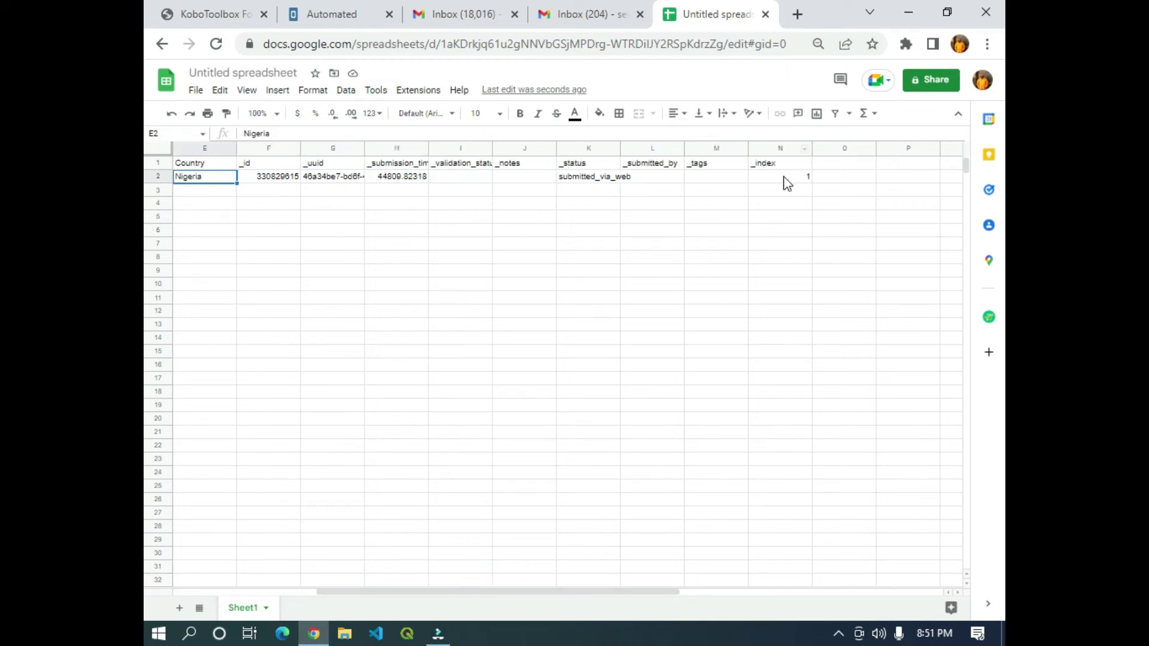
left_click_drag(480, 593, 254, 547)
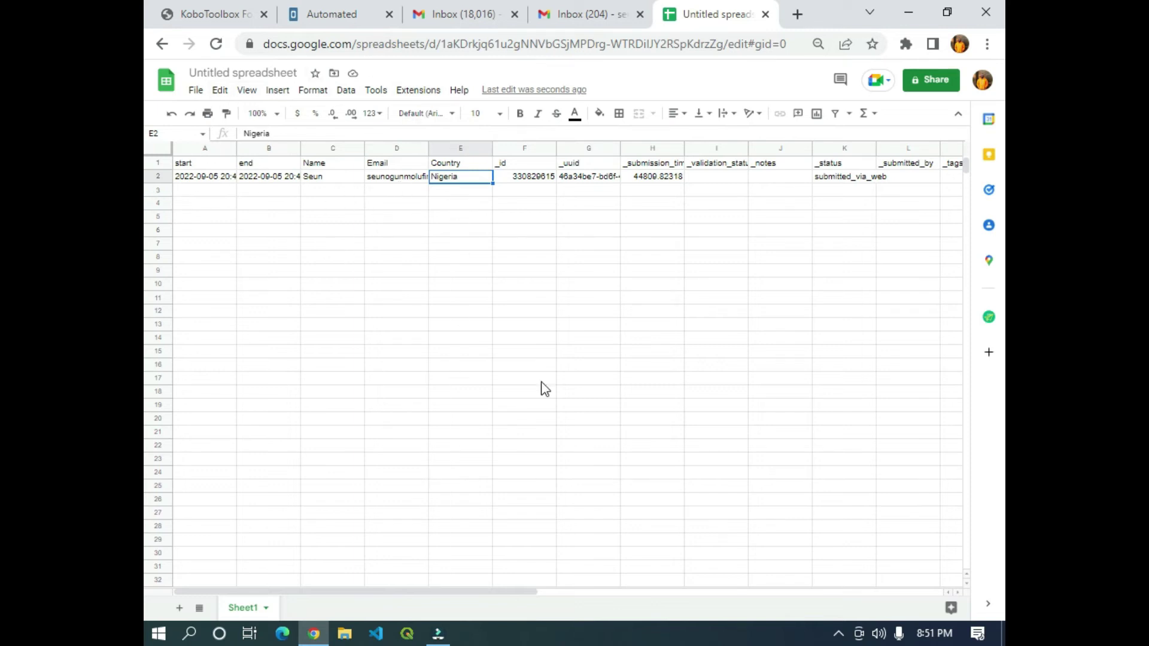
left_click_drag(347, 586, 389, 592)
left_click(233, 391)
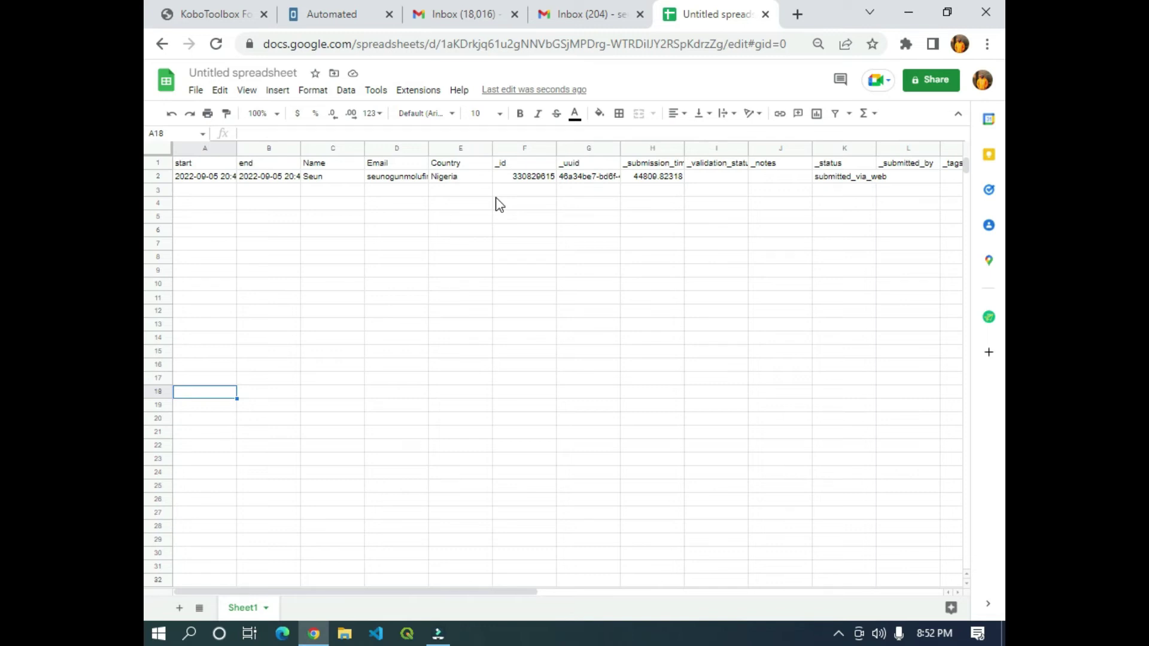
Open the Mergo mail-merge sidebar briefly, then close it.
left_click(988, 318)
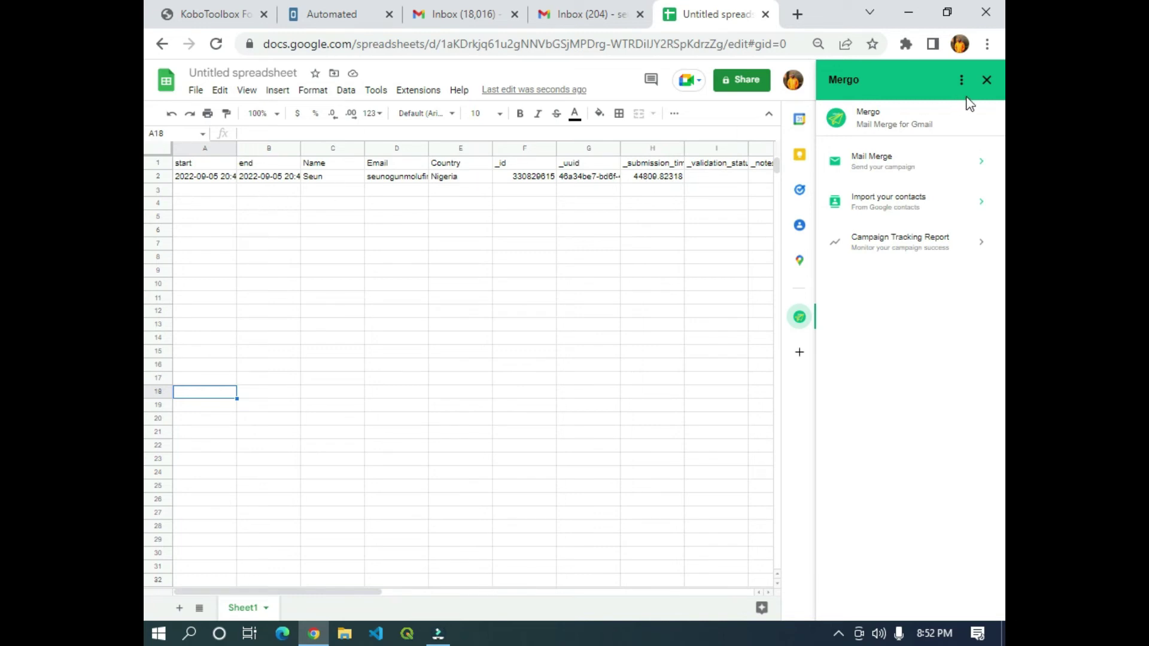
left_click(986, 80)
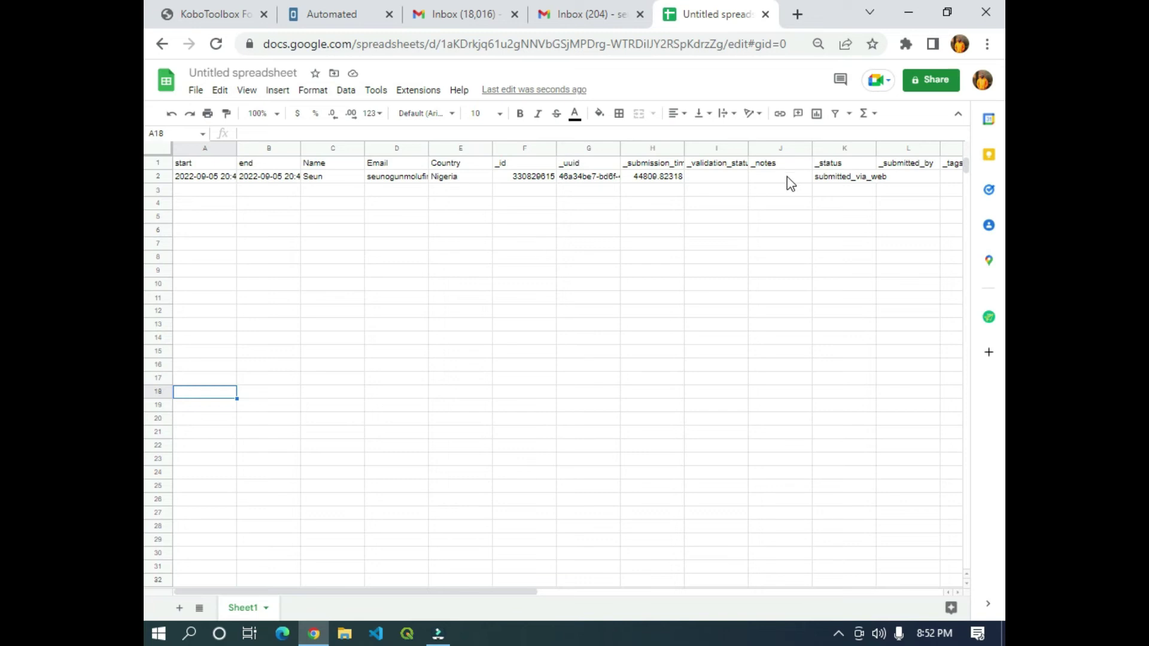
left_click(418, 93)
mouse_move(425, 122)
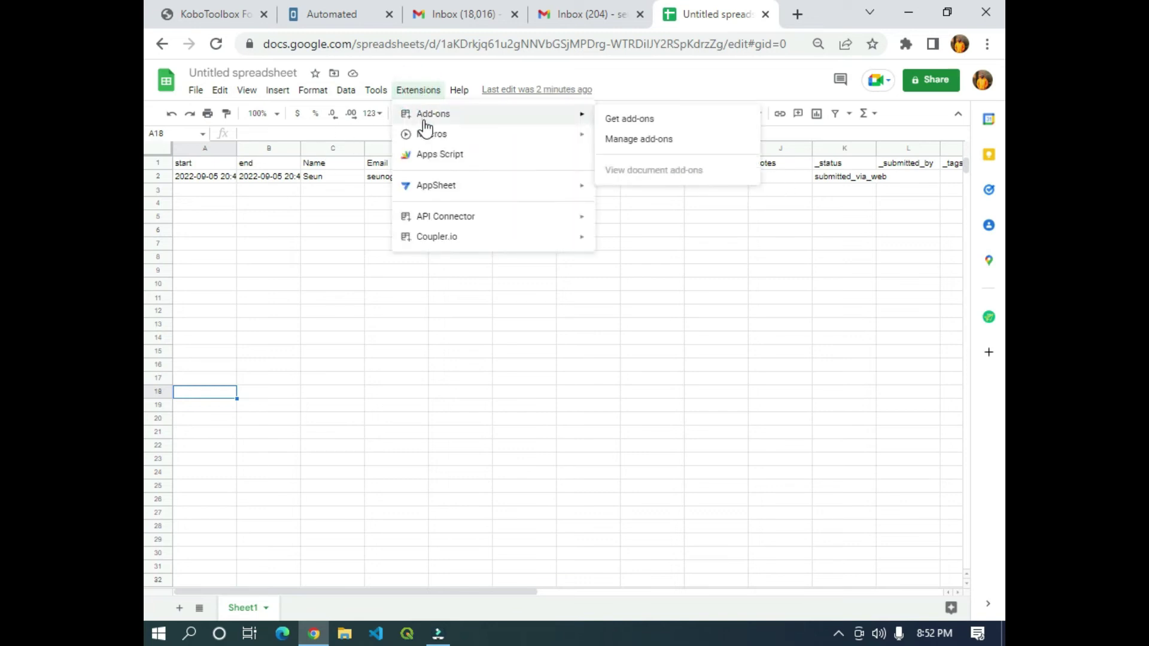
left_click(637, 119)
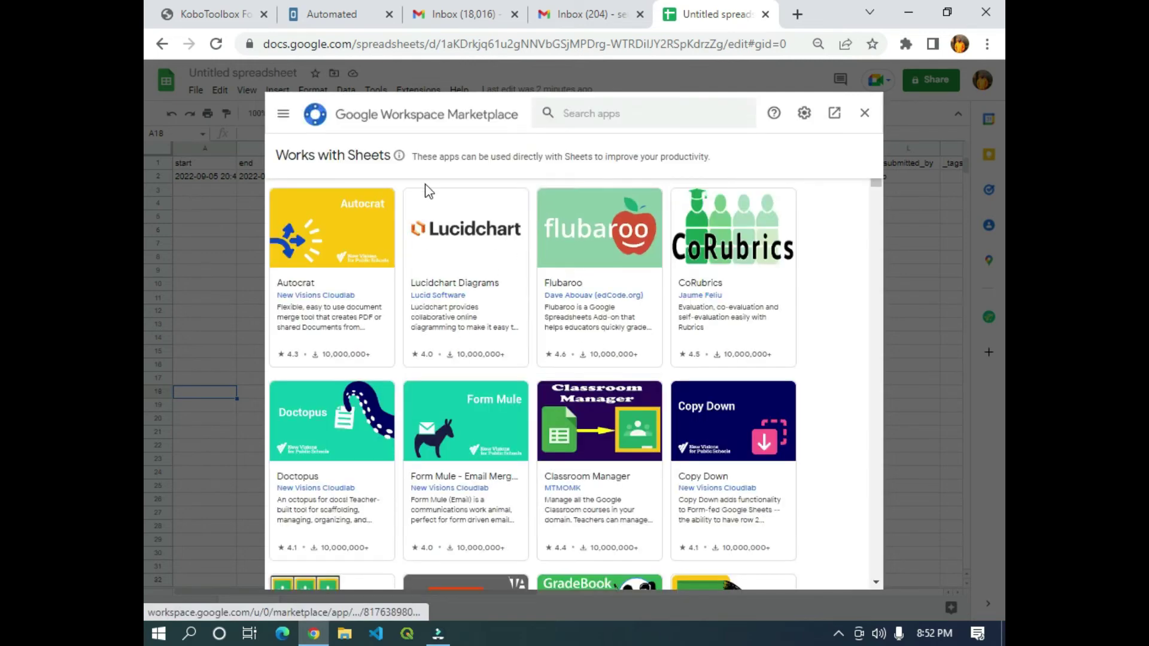
scroll(646, 291, "down", 15)
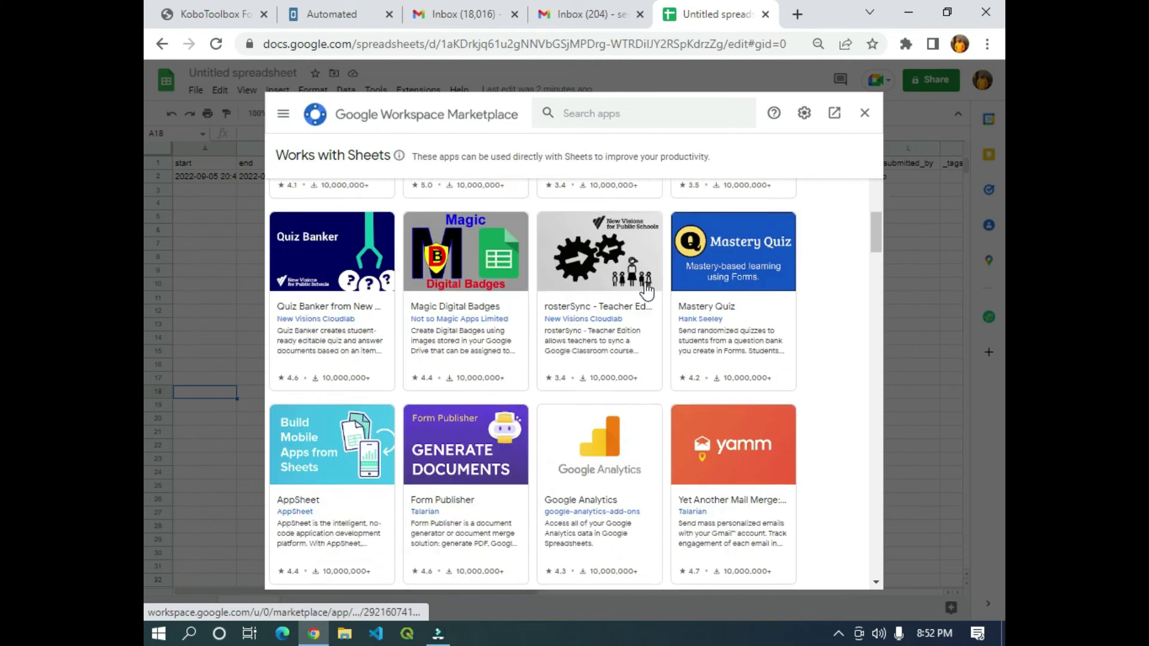
scroll(647, 291, "down", 2)
scroll(640, 290, "up", 20)
left_click(580, 119)
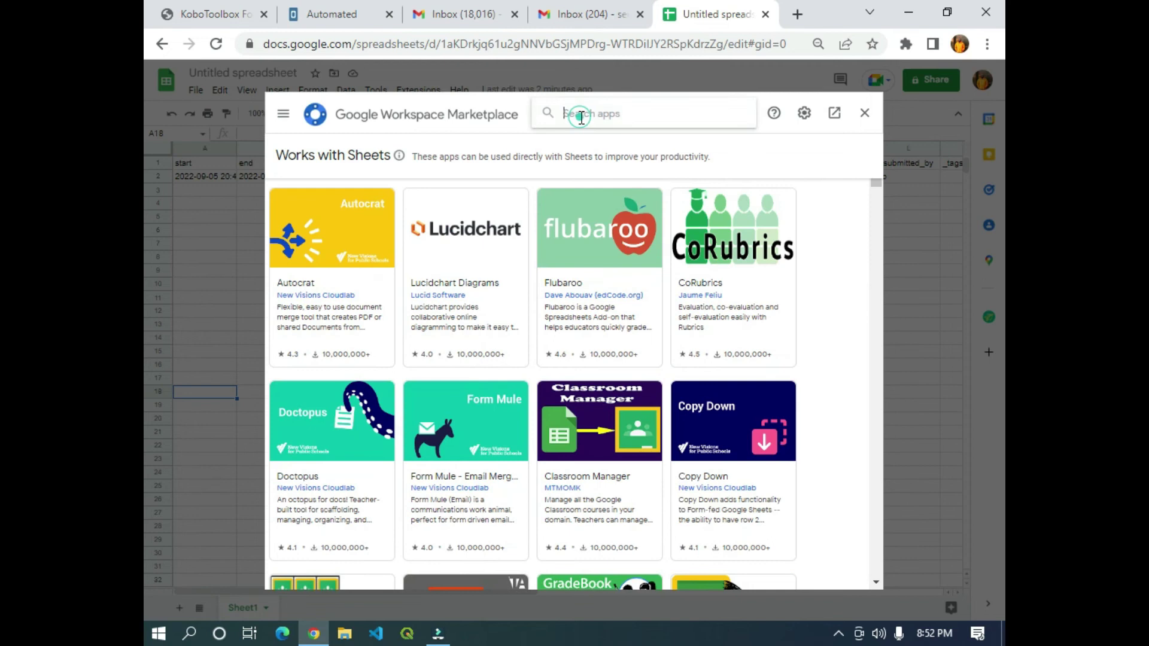
type("mergo")
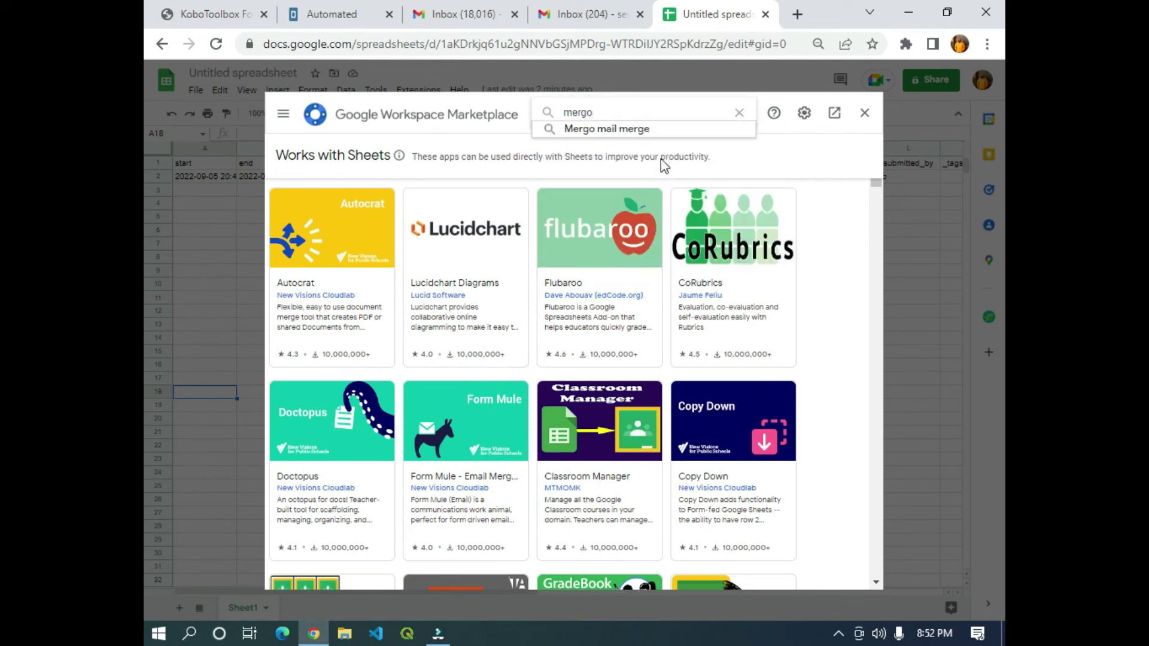
key("Return")
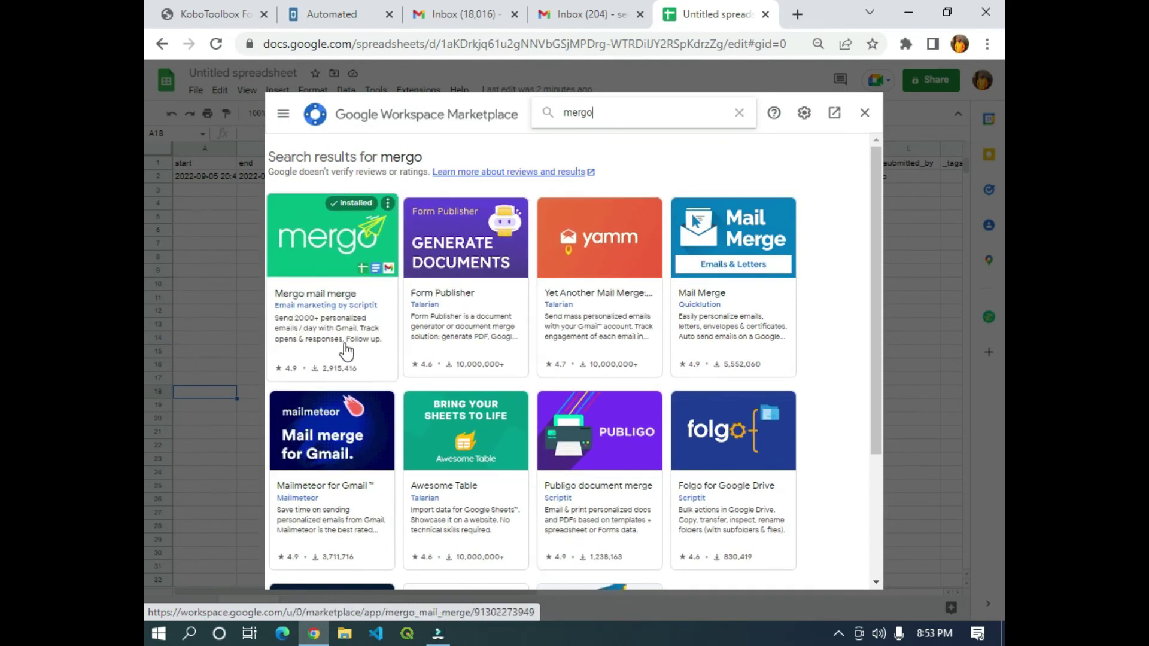
left_click(323, 266)
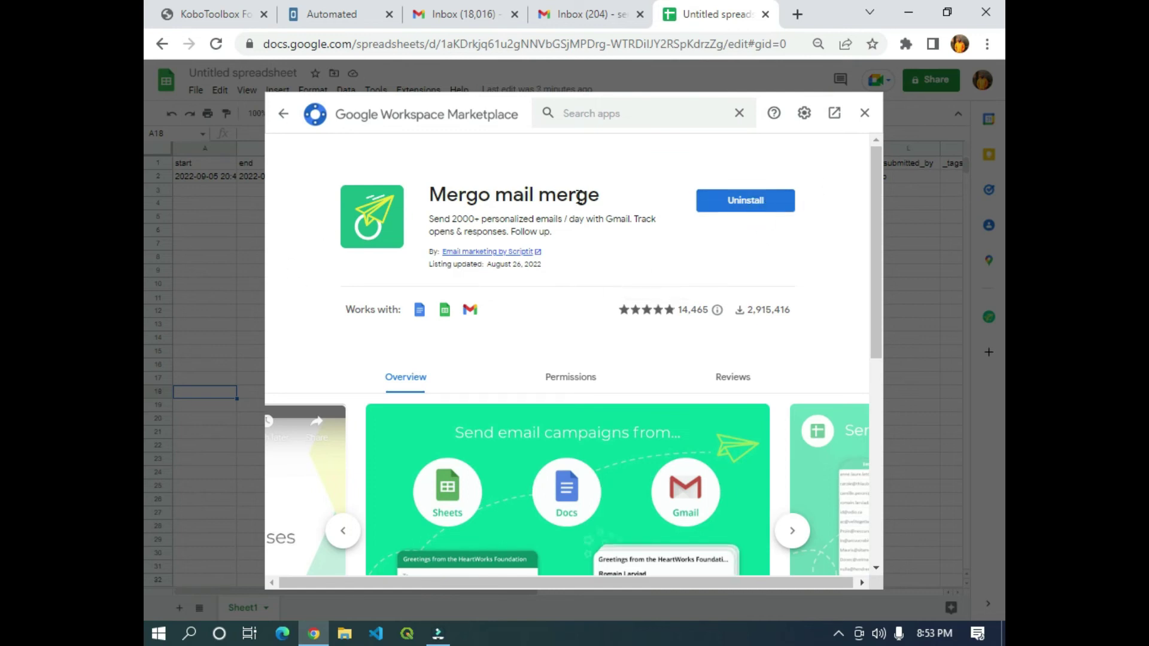
left_click(865, 114)
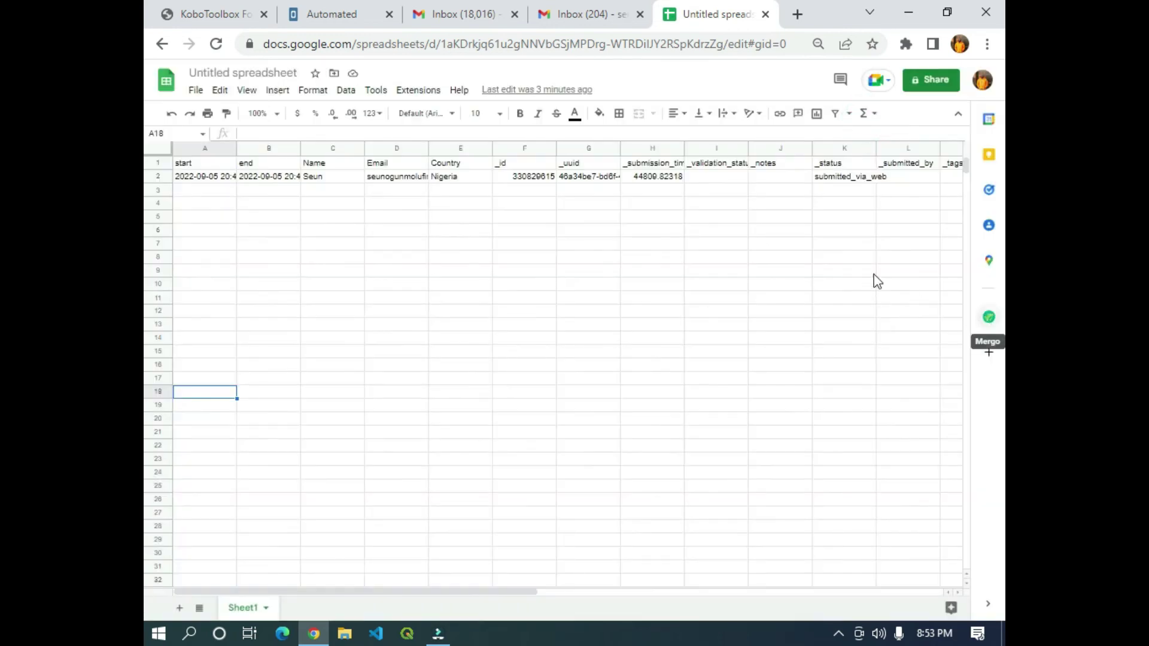
Open Mergo's Mail Merge setup from the sidebar, then switch to the Gmail Inbox tab.
left_click(988, 317)
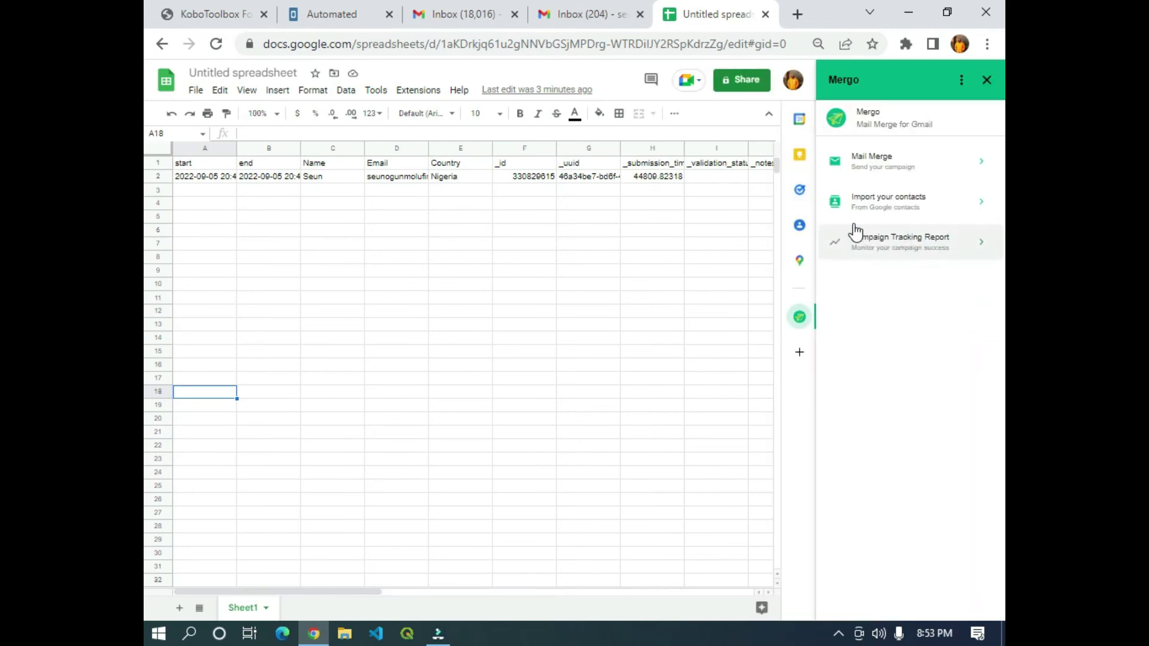
left_click(886, 168)
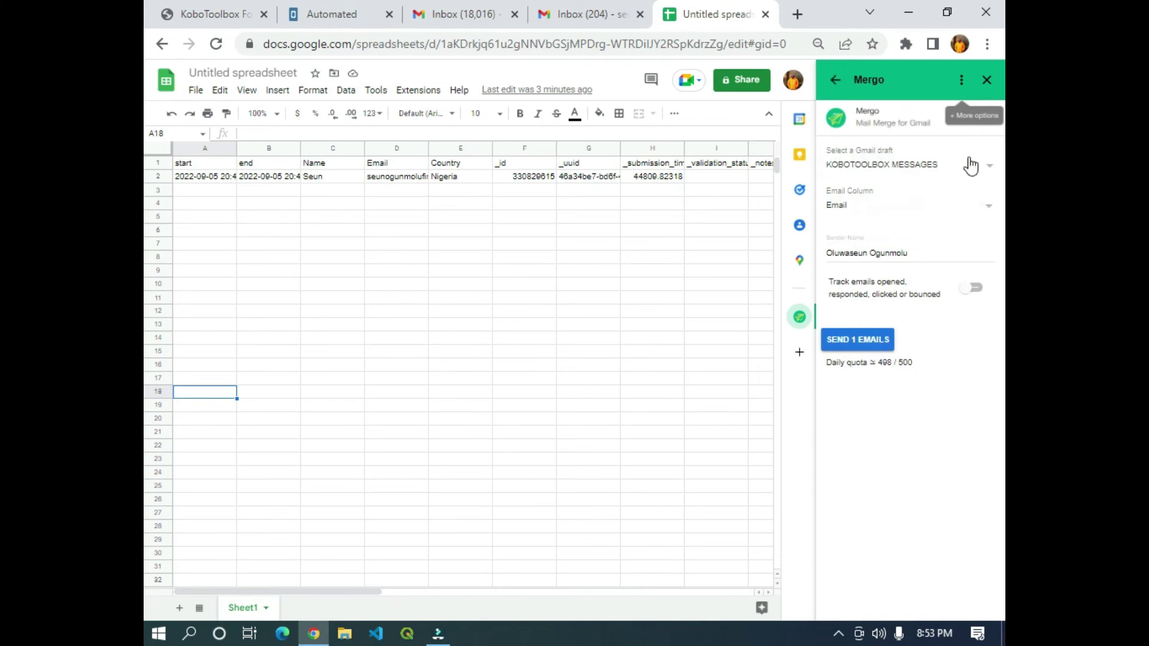
left_click(600, 18)
left_click(464, 14)
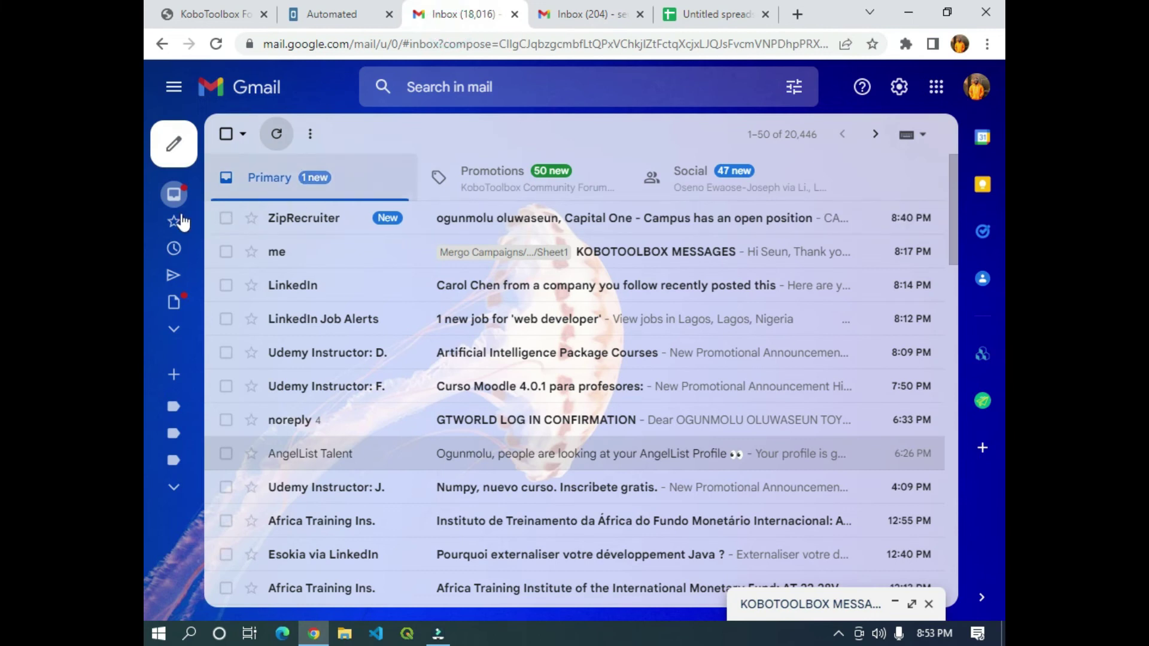
Compose a new Gmail draft with subject 'KOBOTOOLBOX AUTOMATED EMAIL', then return to the Untitled spreadsheet.
left_click(172, 146)
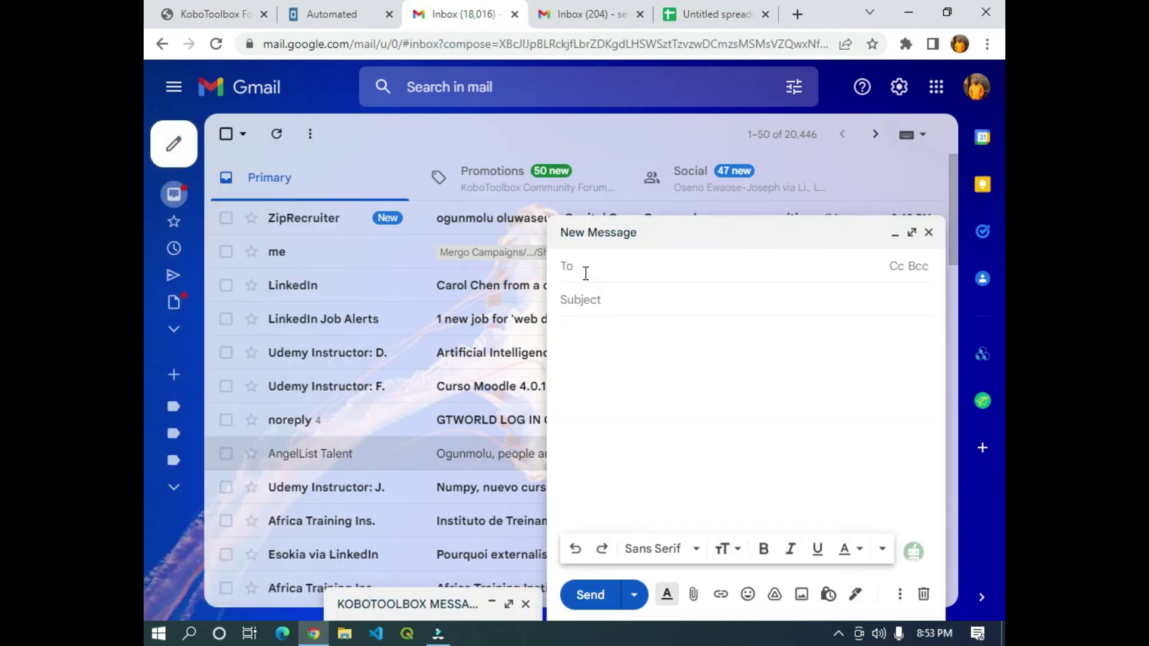
left_click(596, 307)
type("KOBOTOOLBOX AUTOMATED EMAIL")
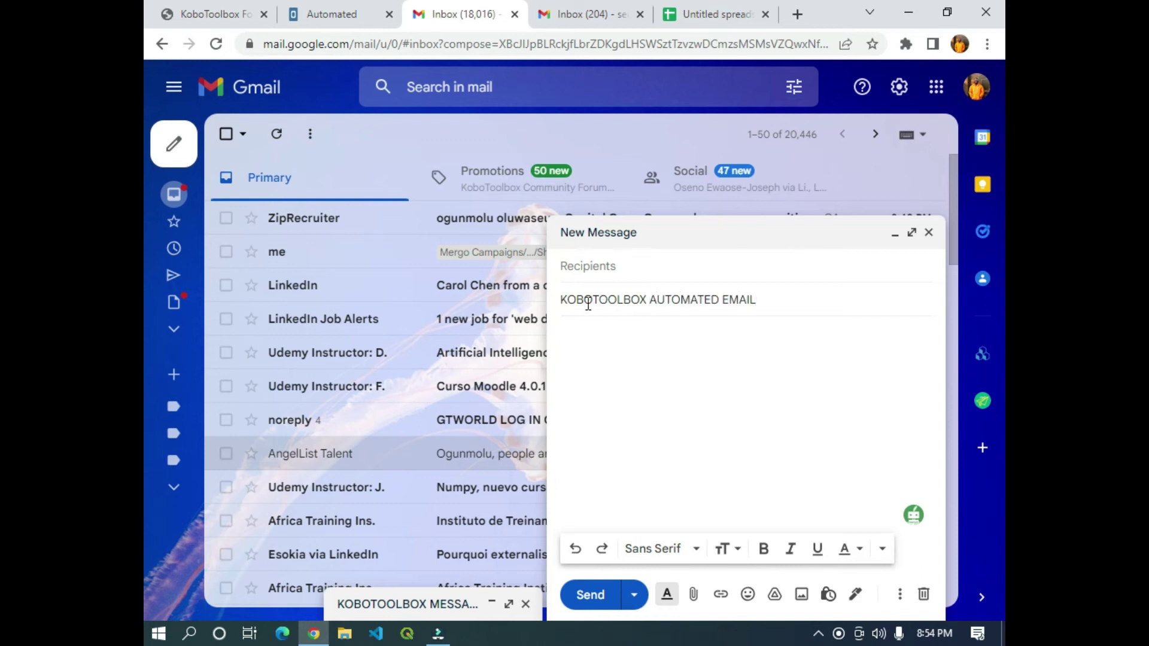
left_click(594, 336)
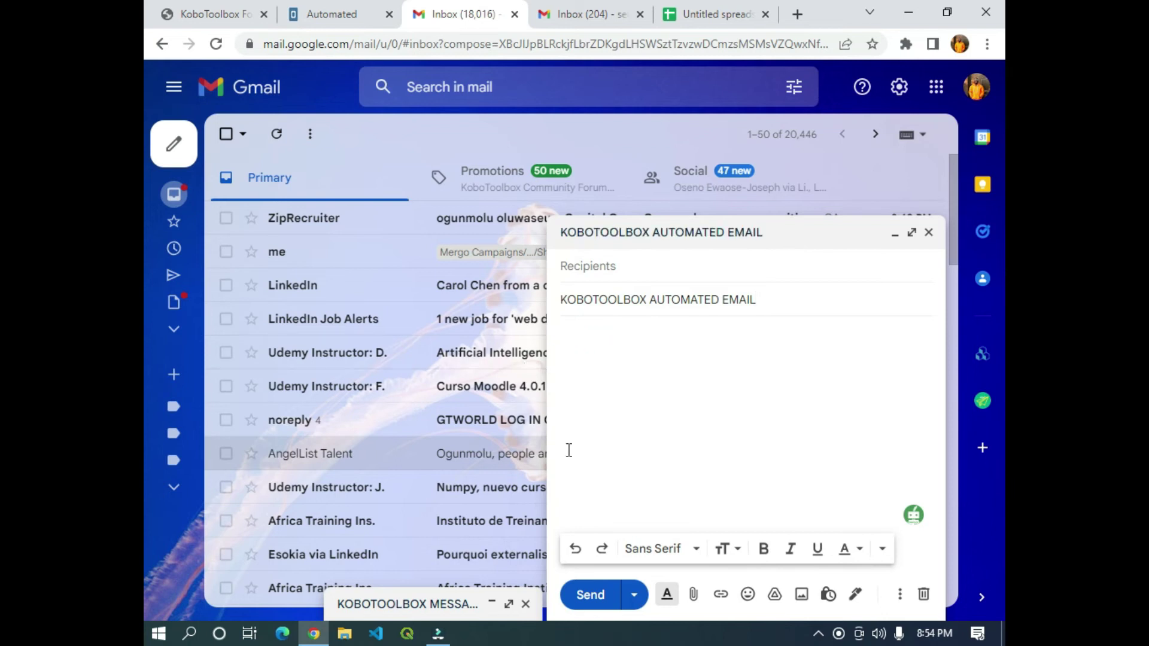
left_click(724, 13)
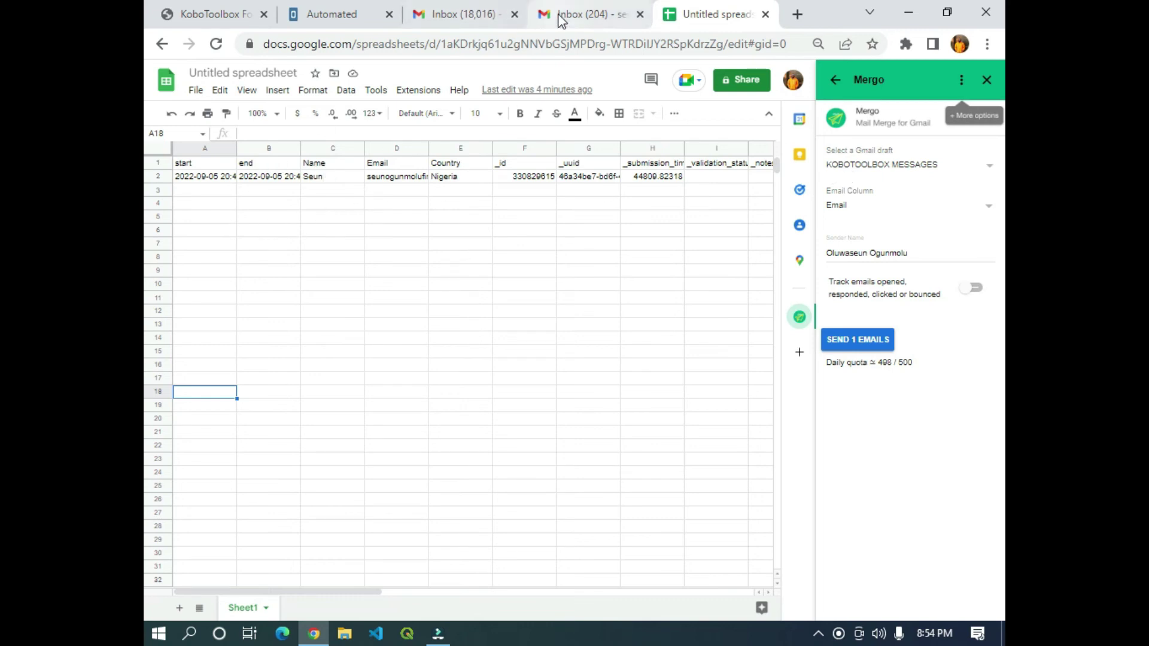
Confirm the spreadsheet's C1 header reads Name, then return to the email draft.
left_click(577, 14)
left_click(455, 15)
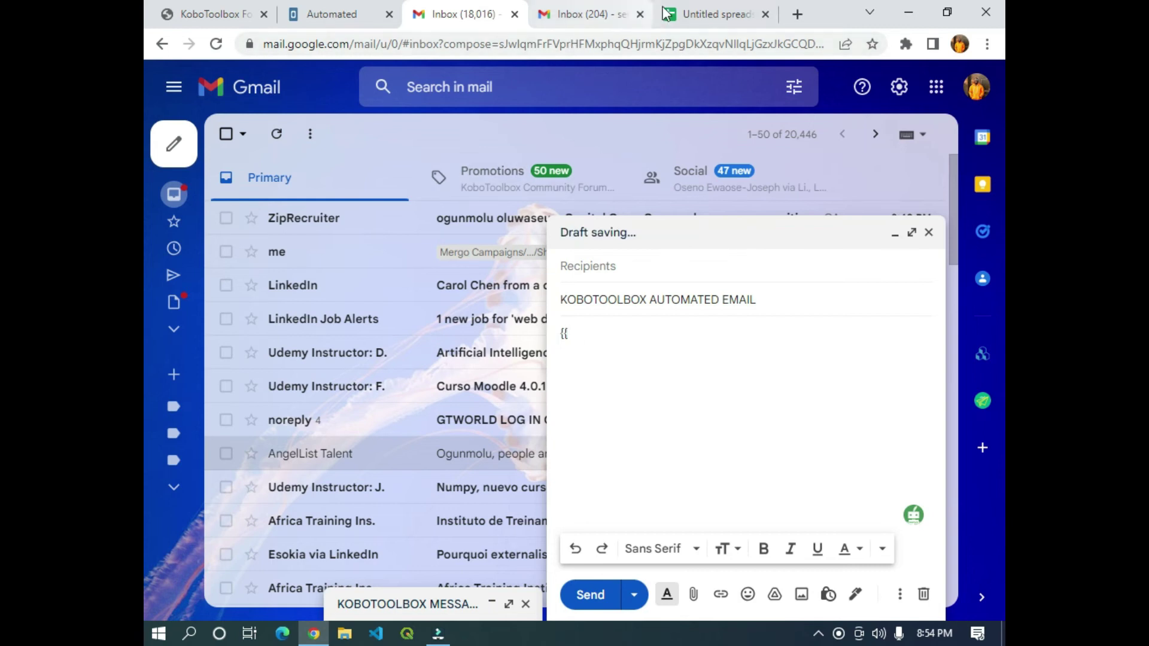
left_click(697, 15)
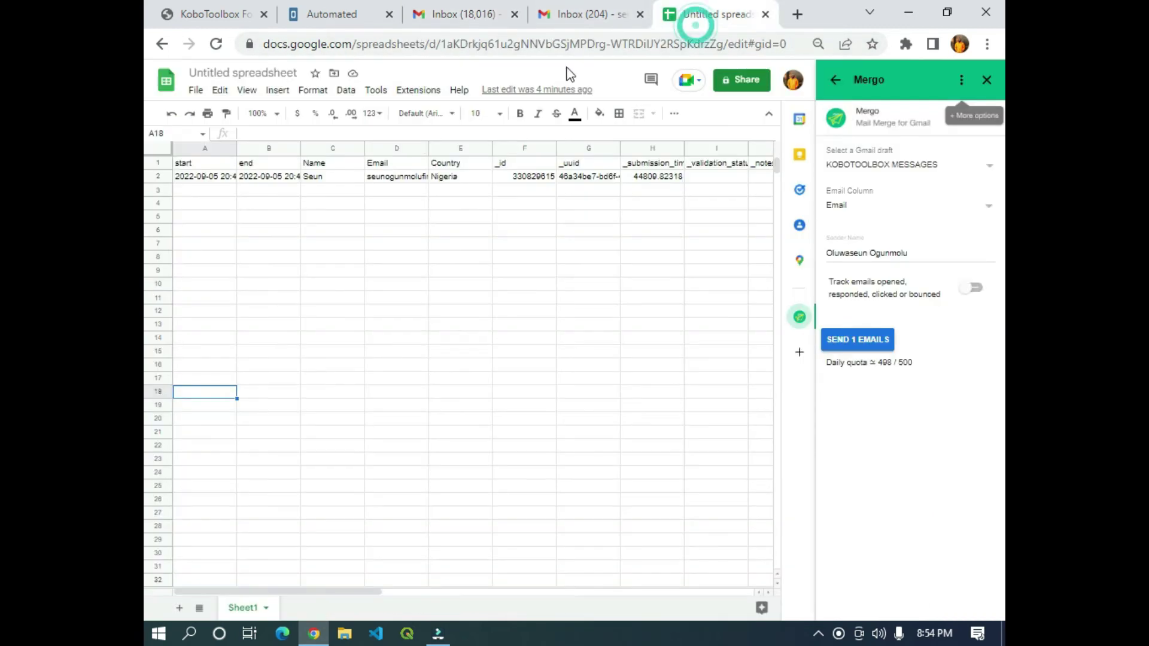
left_click(328, 160)
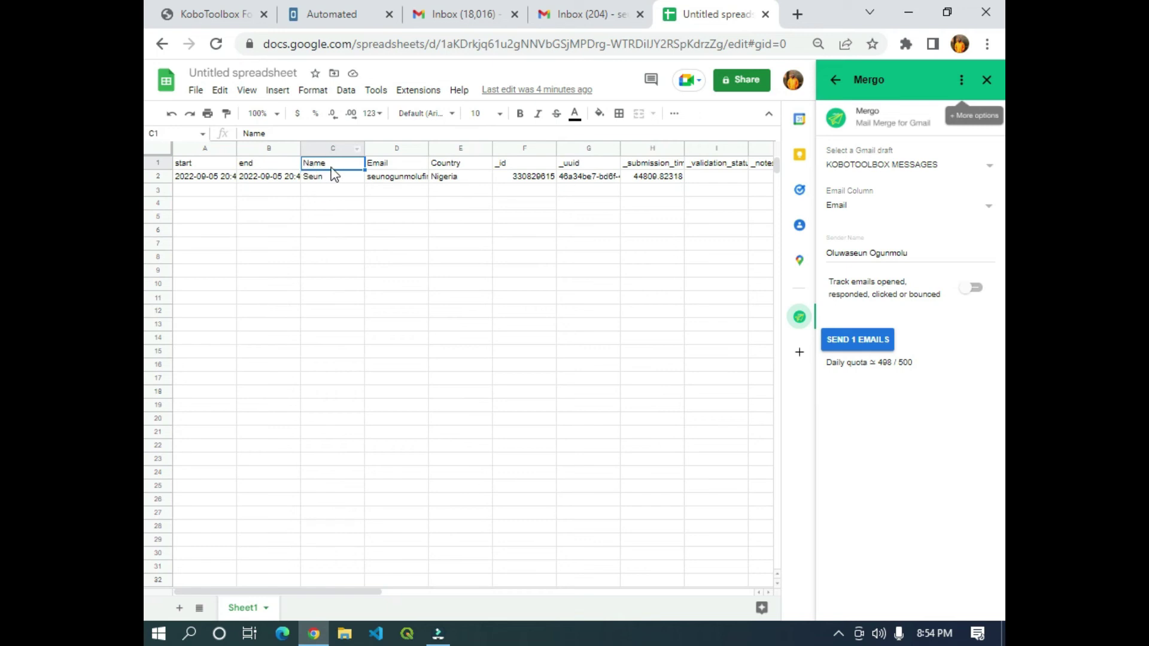
left_click(631, 15)
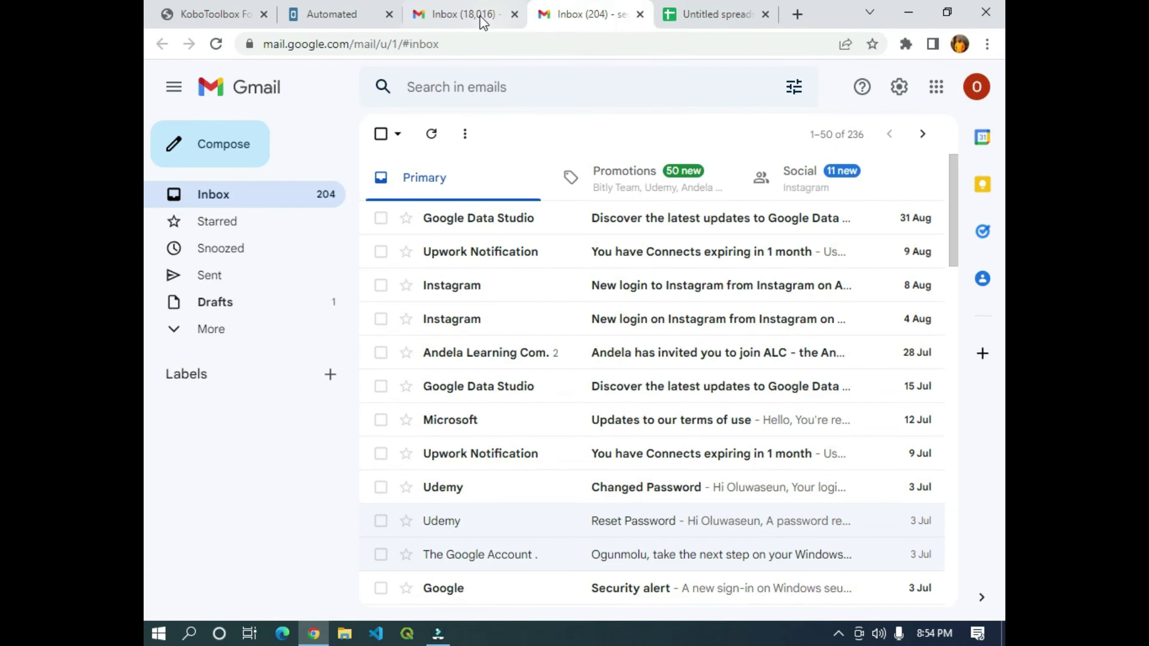
left_click(463, 16)
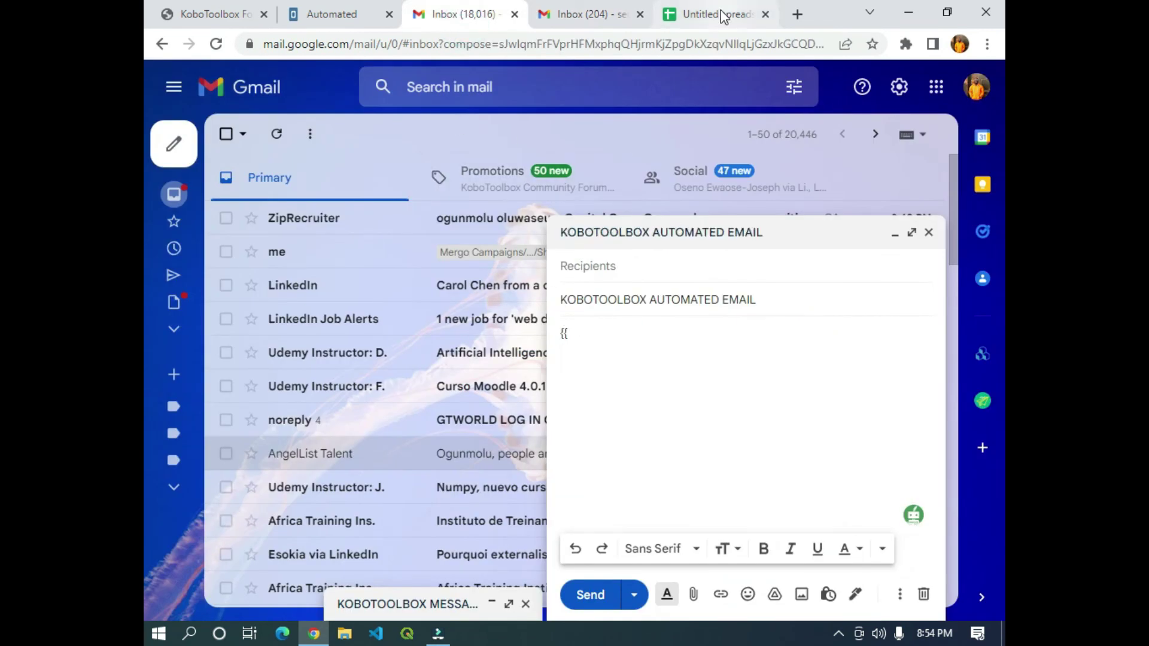
left_click(712, 13)
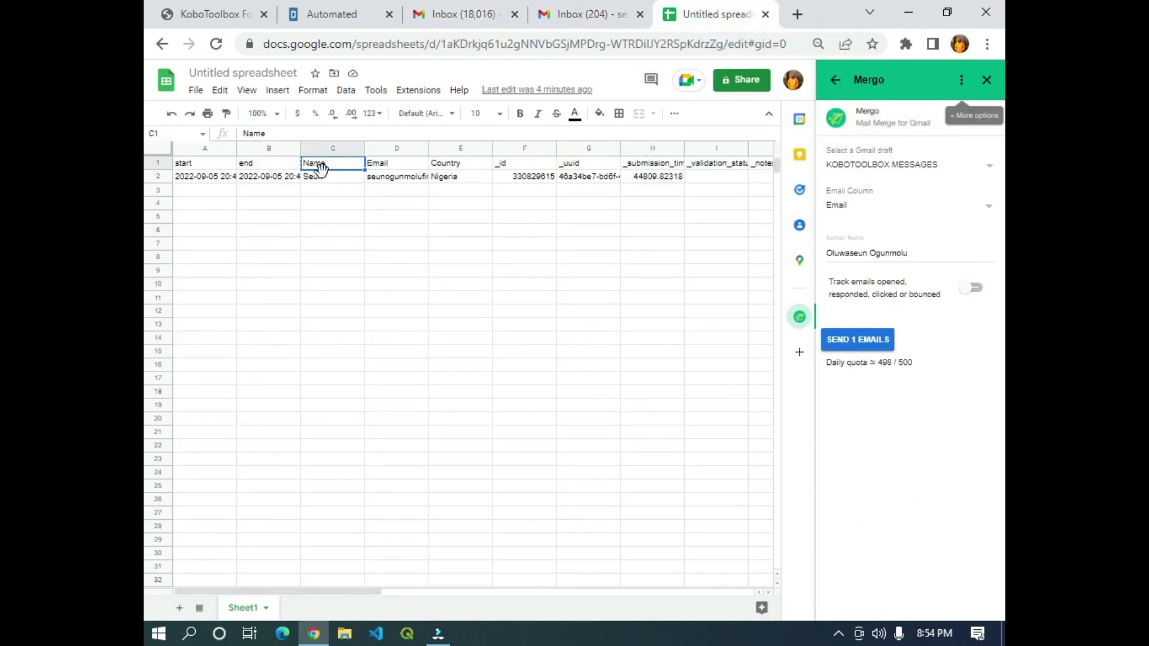
left_click(482, 12)
Write 'Hi {{Name}}' and 'Thank you for participating in this survey' in the body, then select it.
type("Name")
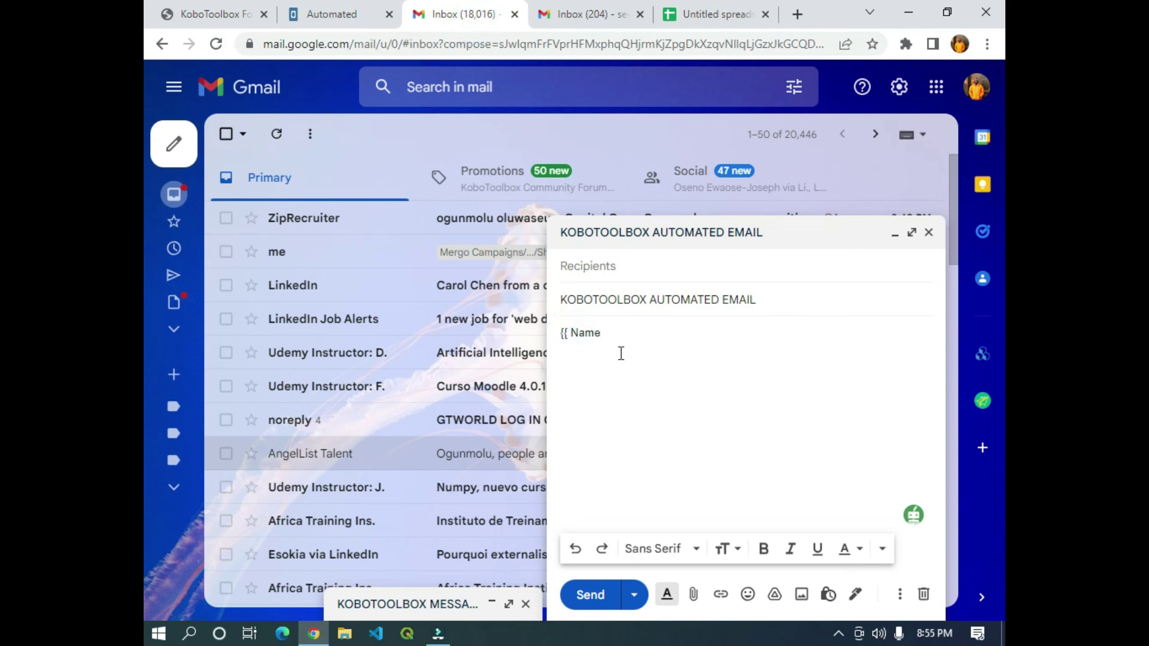
key("Right")
key("Right")
key("Left")
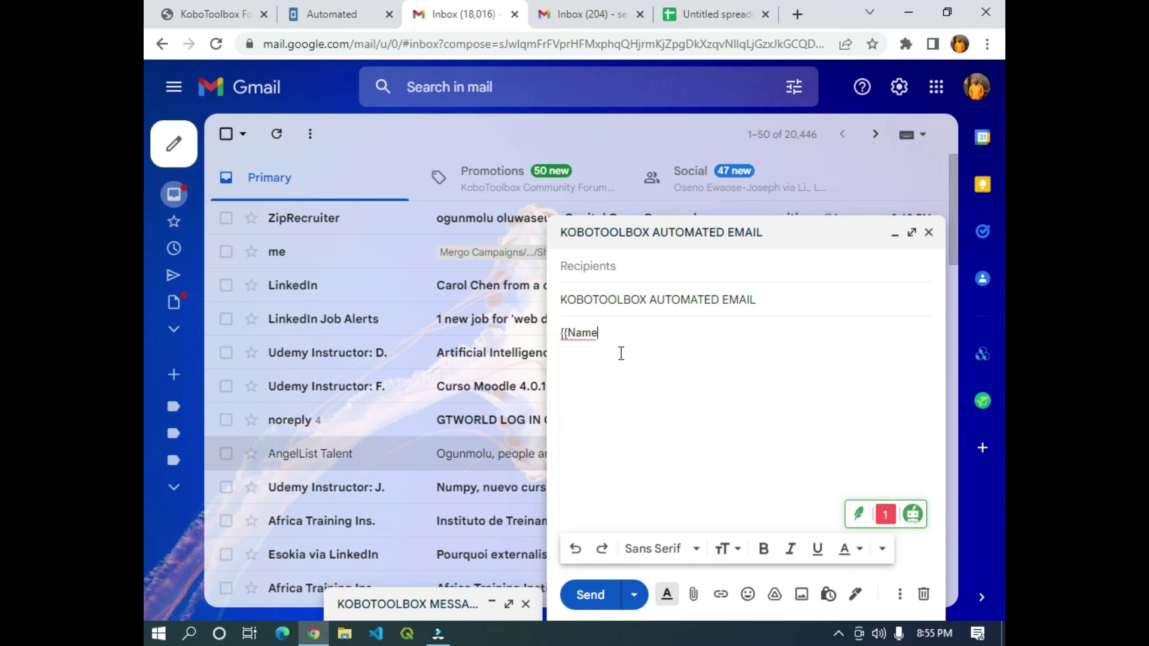
type("}")
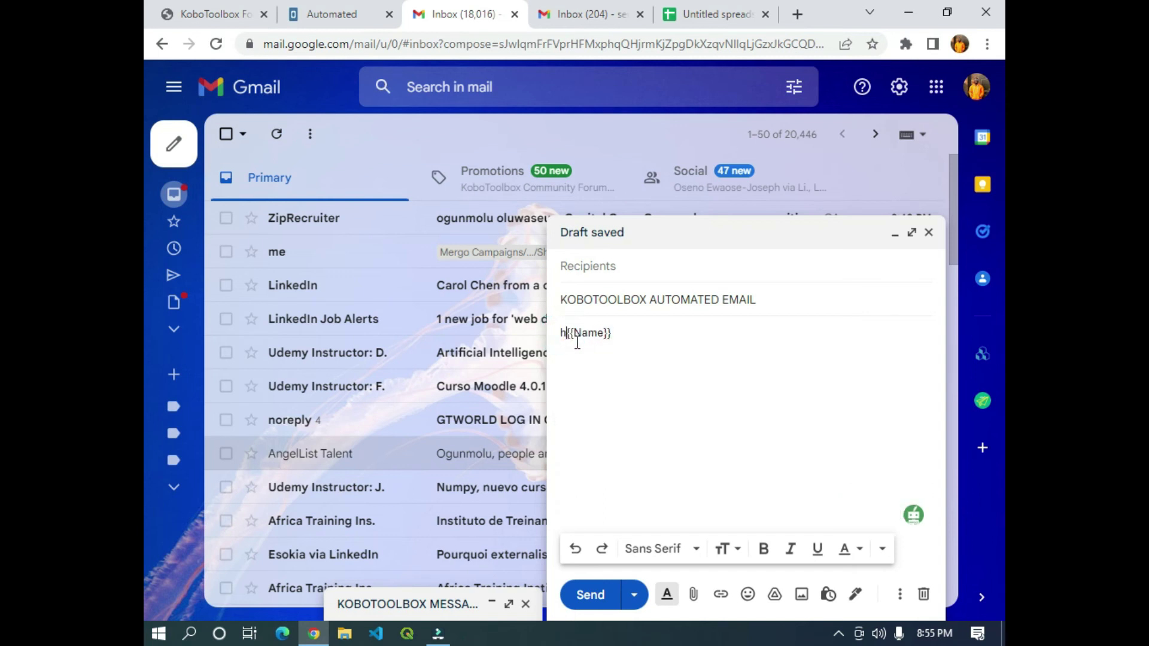
type("Hi")
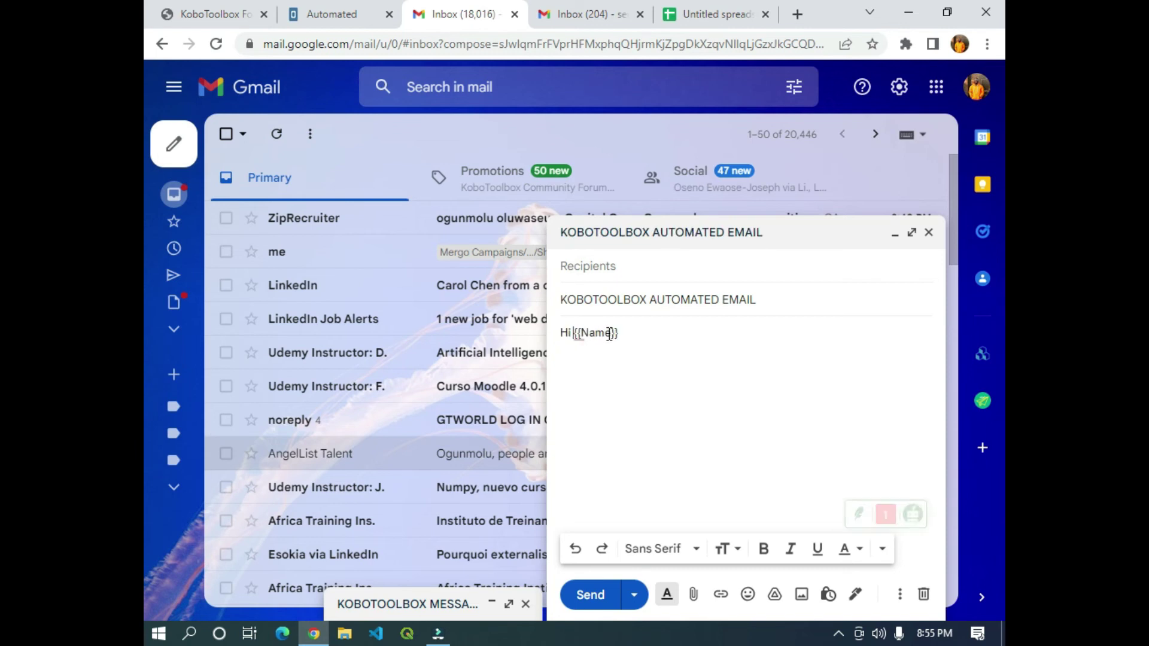
left_click(654, 330)
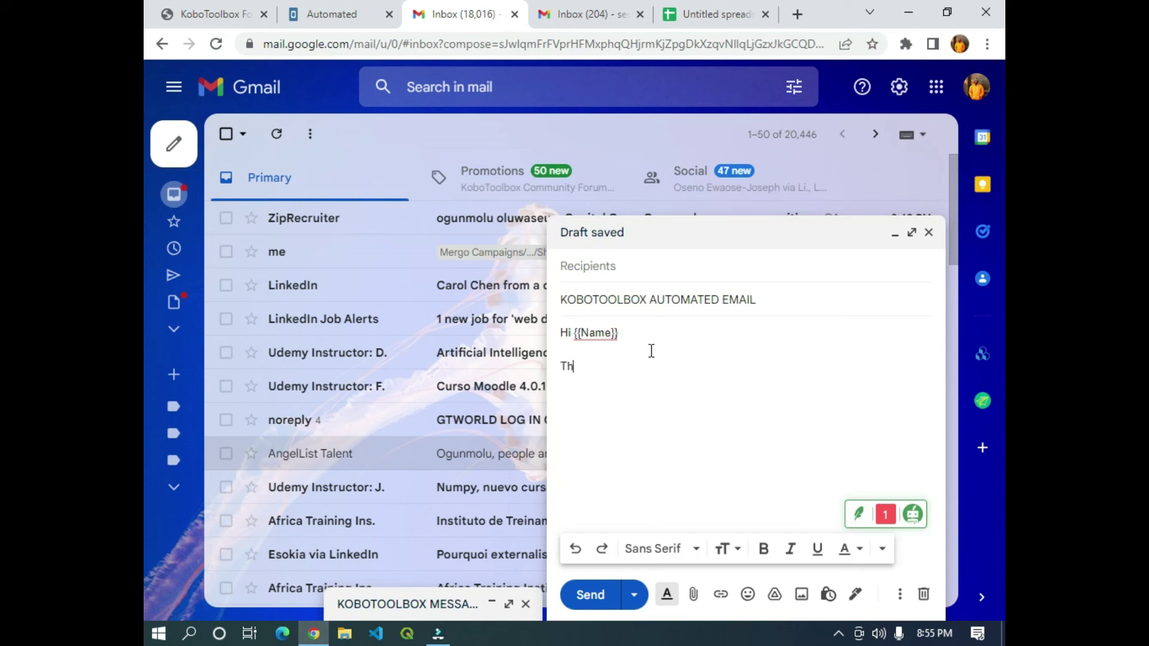
type("Thank you for participating in this survey.")
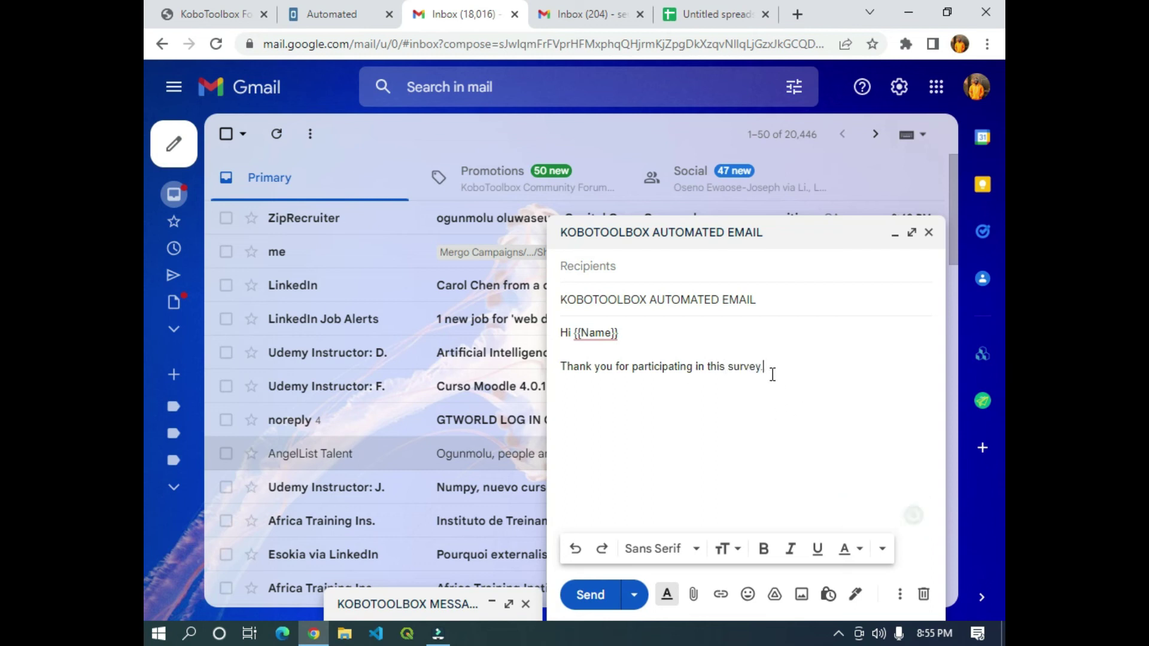
left_click_drag(765, 368, 539, 327)
Format the body text italic, blue and Trebuchet MS, then close the draft to save it.
left_click(791, 549)
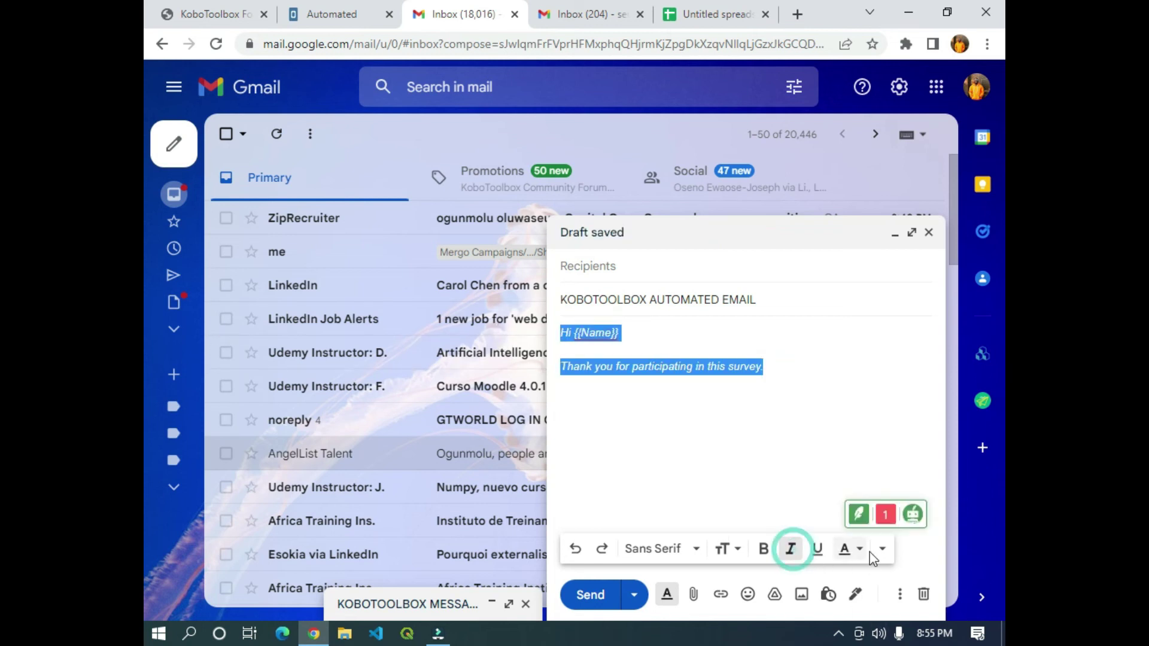
left_click(860, 548)
left_click(818, 426)
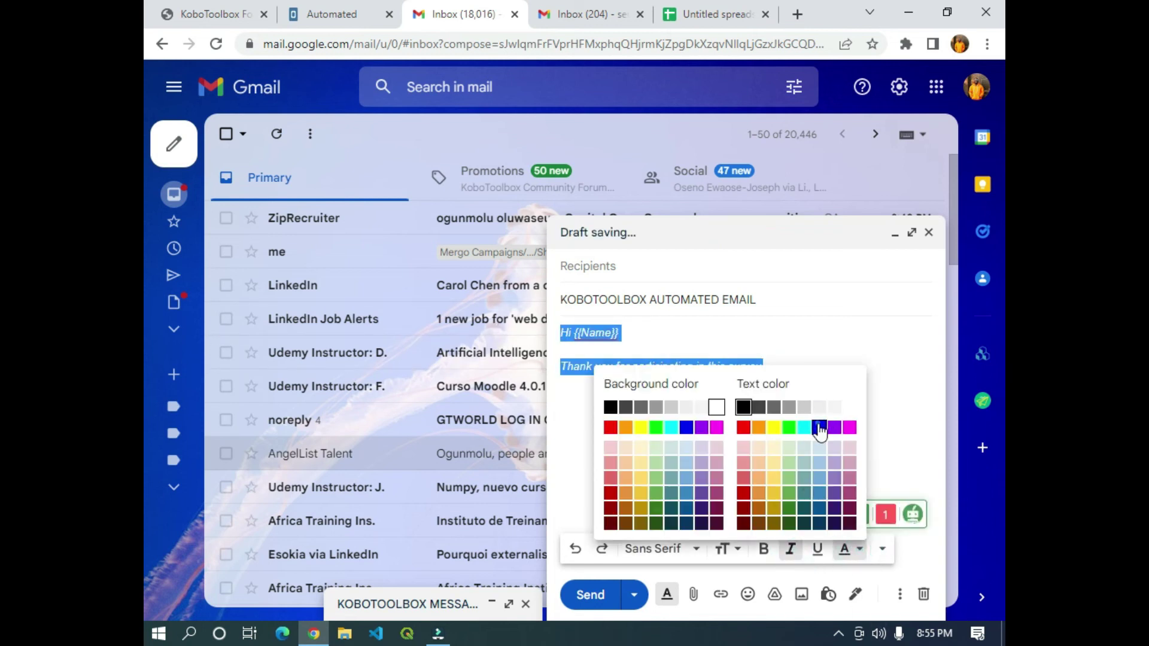
left_click(688, 549)
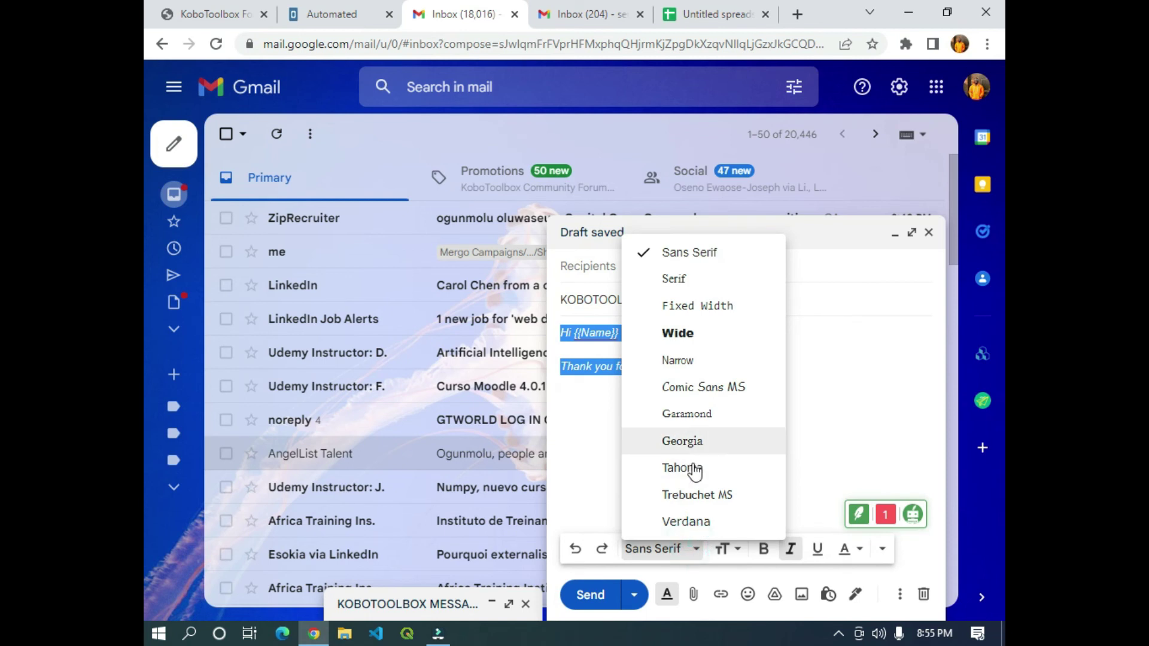
left_click(694, 495)
left_click(825, 344)
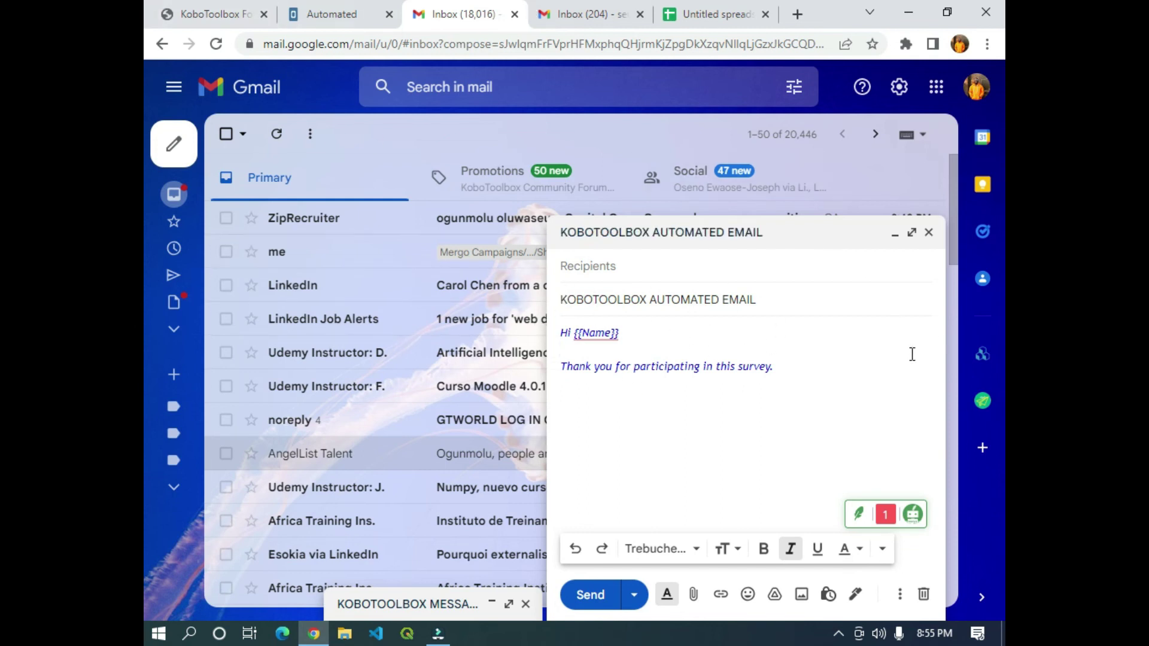
left_click(930, 233)
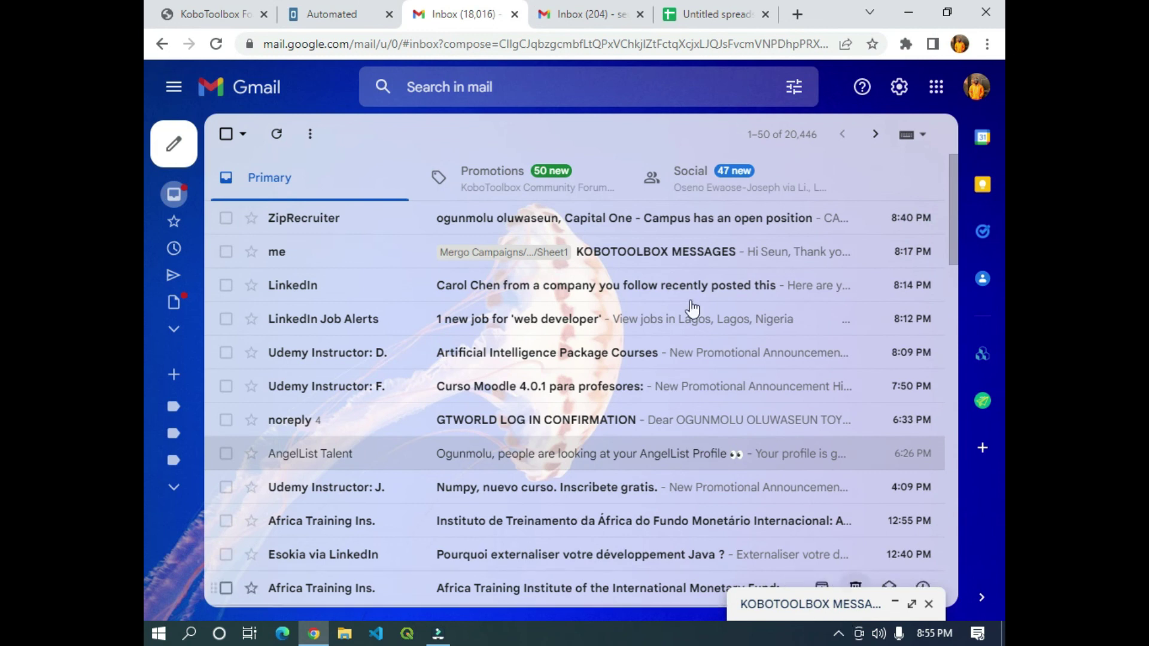
Try picking a Gmail draft in Mergo's panel, then close the panel.
left_click(684, 16)
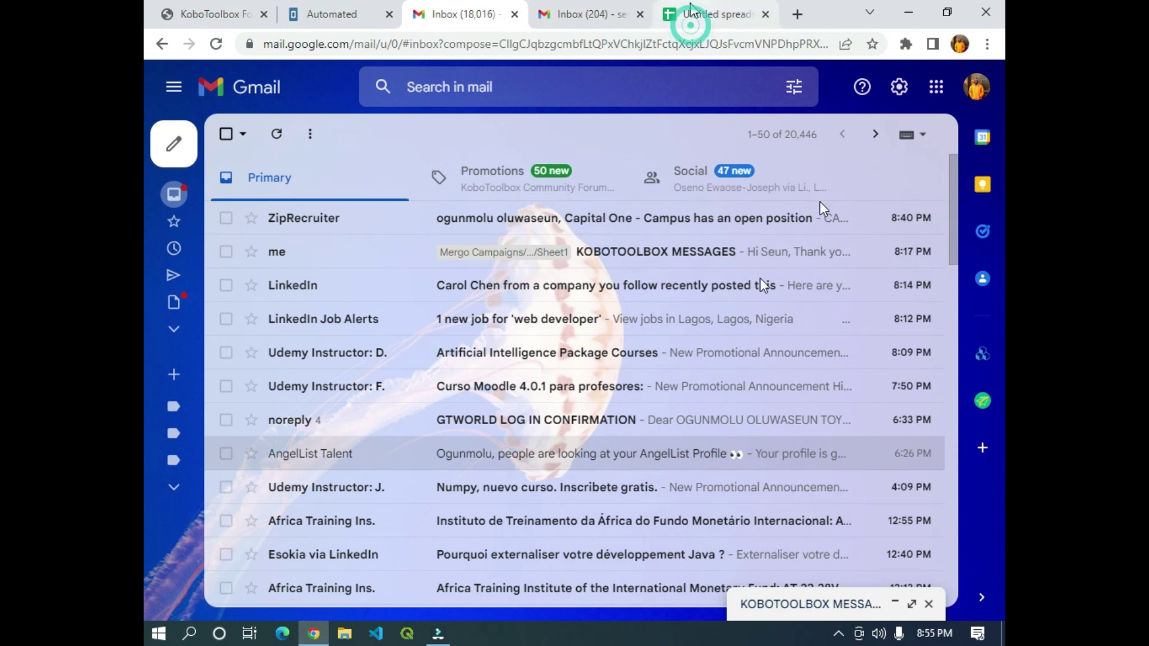
left_click(404, 275)
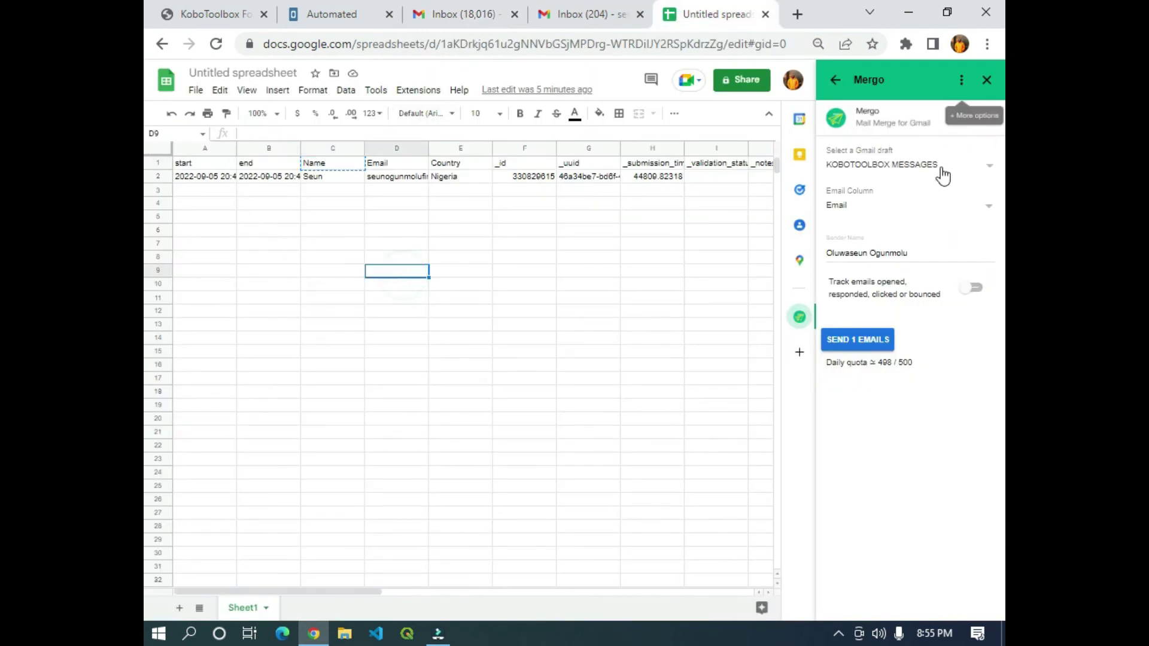
left_click(988, 172)
left_click(988, 170)
left_click(769, 285)
left_click(987, 79)
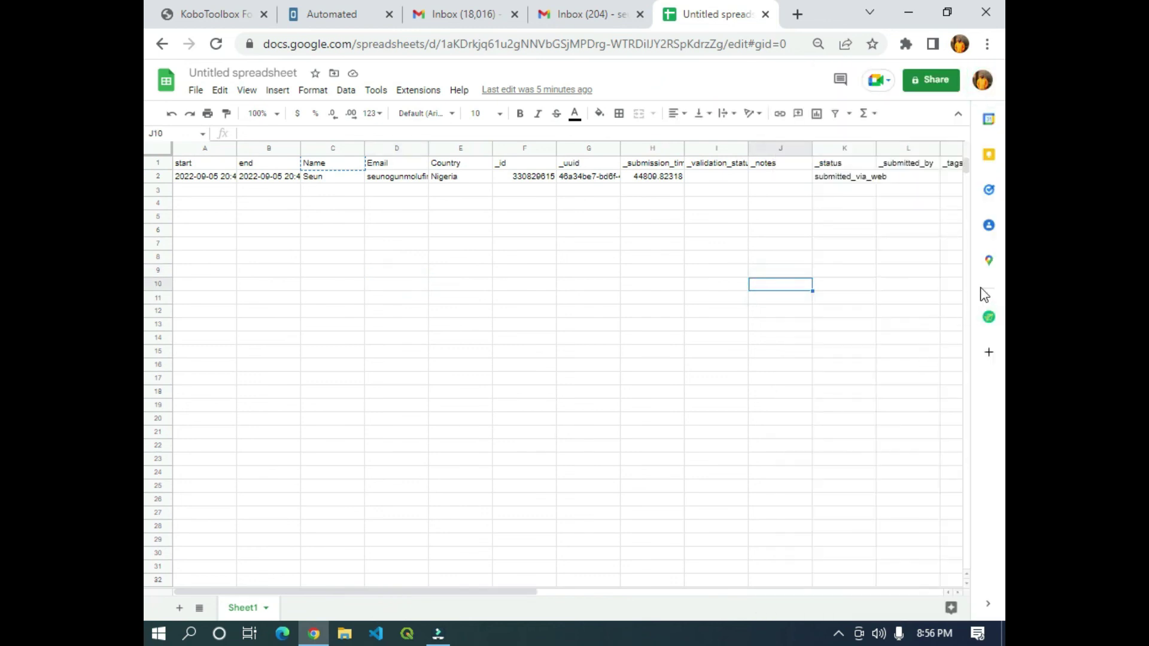
left_click(988, 317)
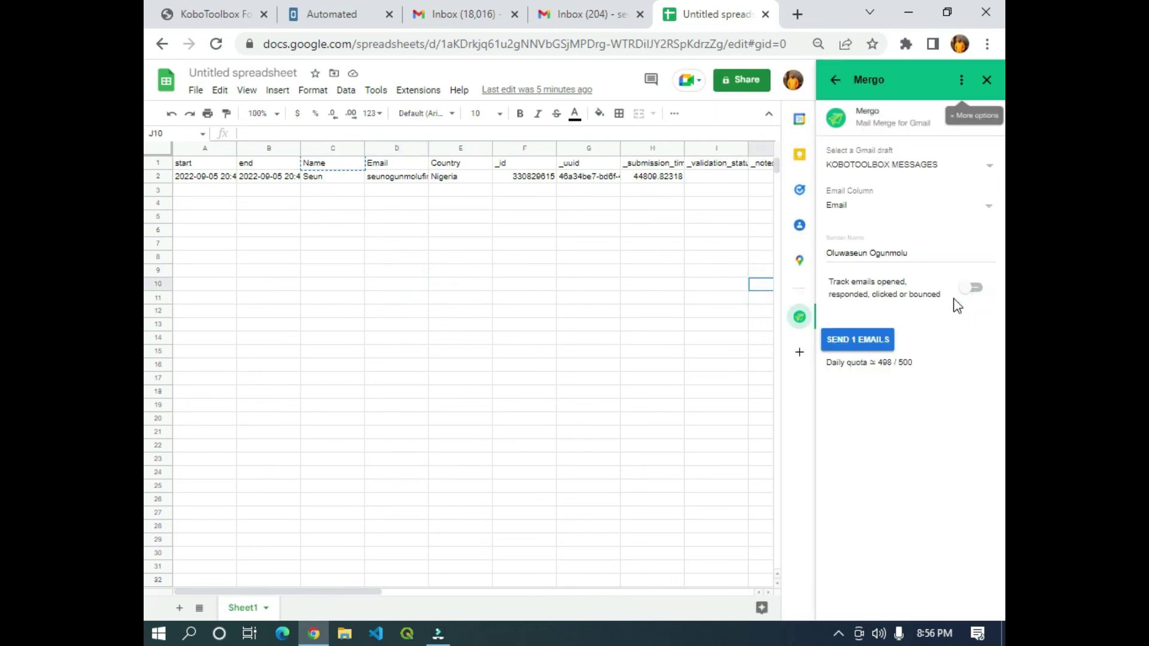
left_click(901, 167)
left_click(698, 205)
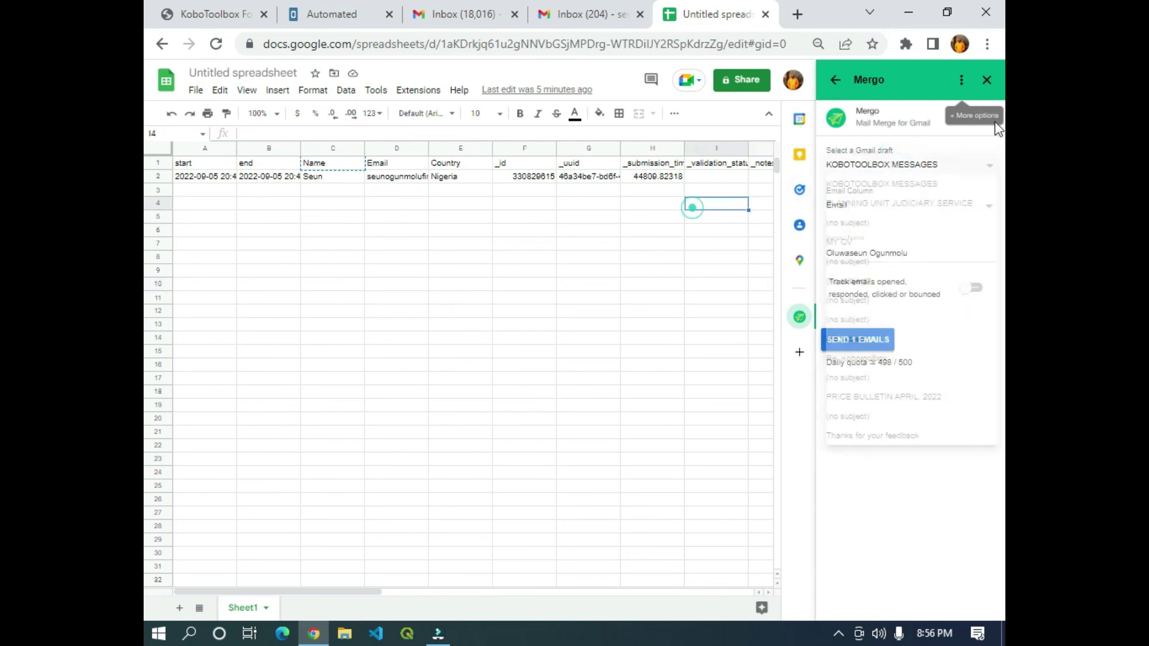
left_click(987, 80)
Reload the spreadsheet and start a new Mergo mail merge with the KOBOTOOLBOX AUTOMATED EMAIL draft.
left_click(216, 44)
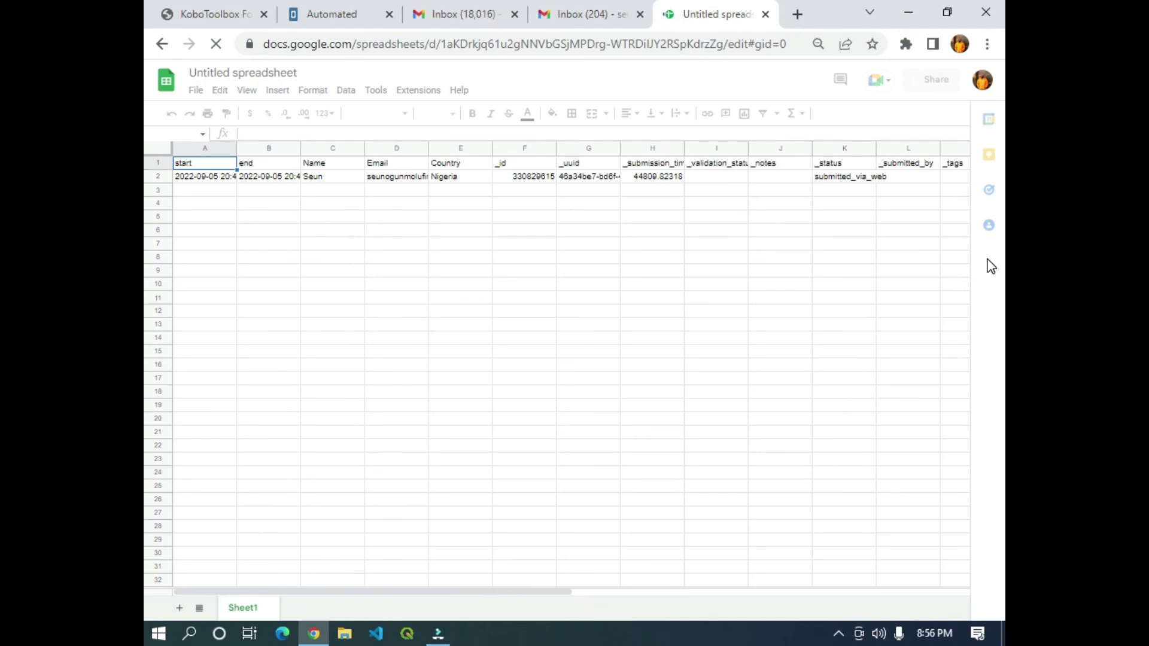
left_click_drag(394, 591, 441, 600)
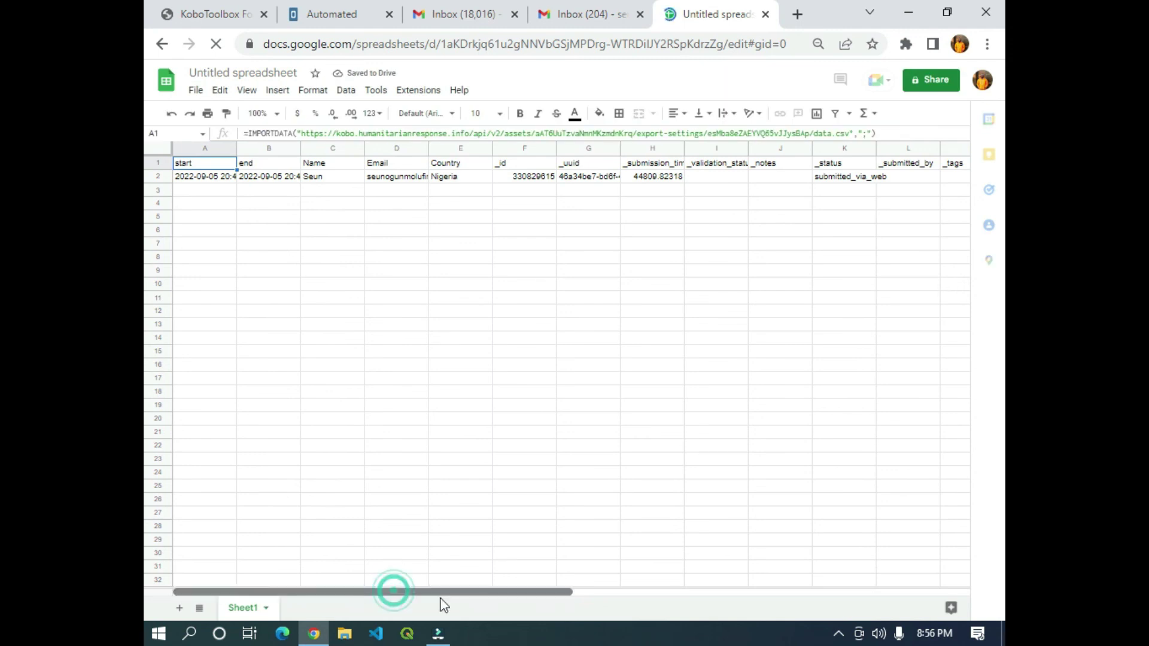
left_click(441, 585)
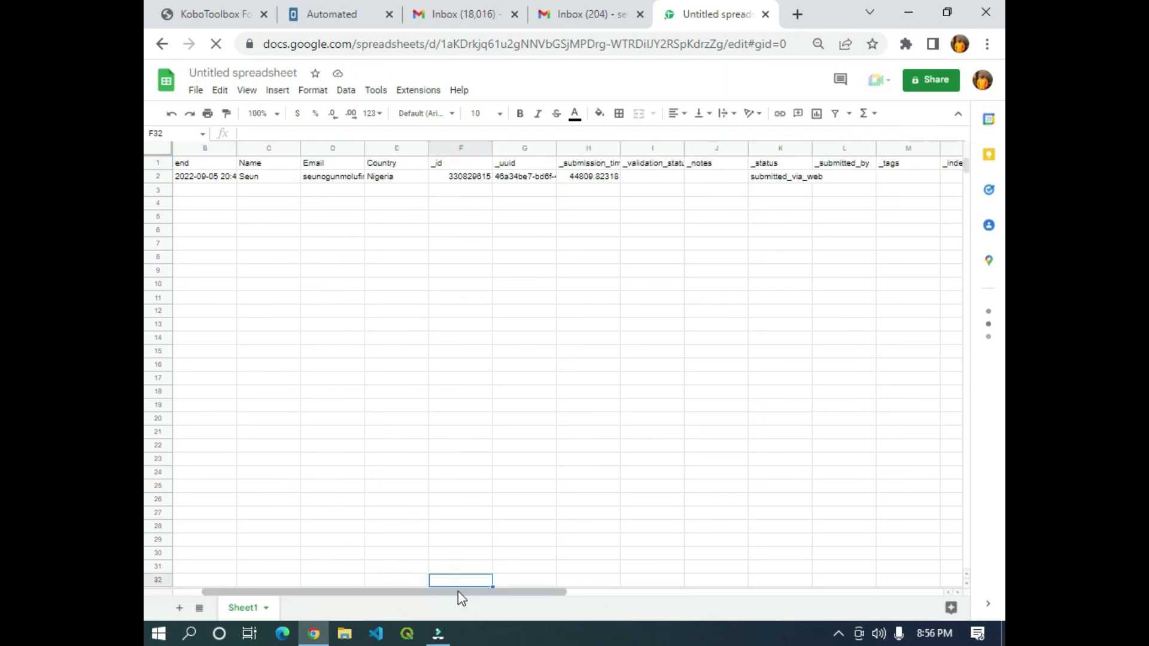
left_click_drag(466, 590, 529, 593)
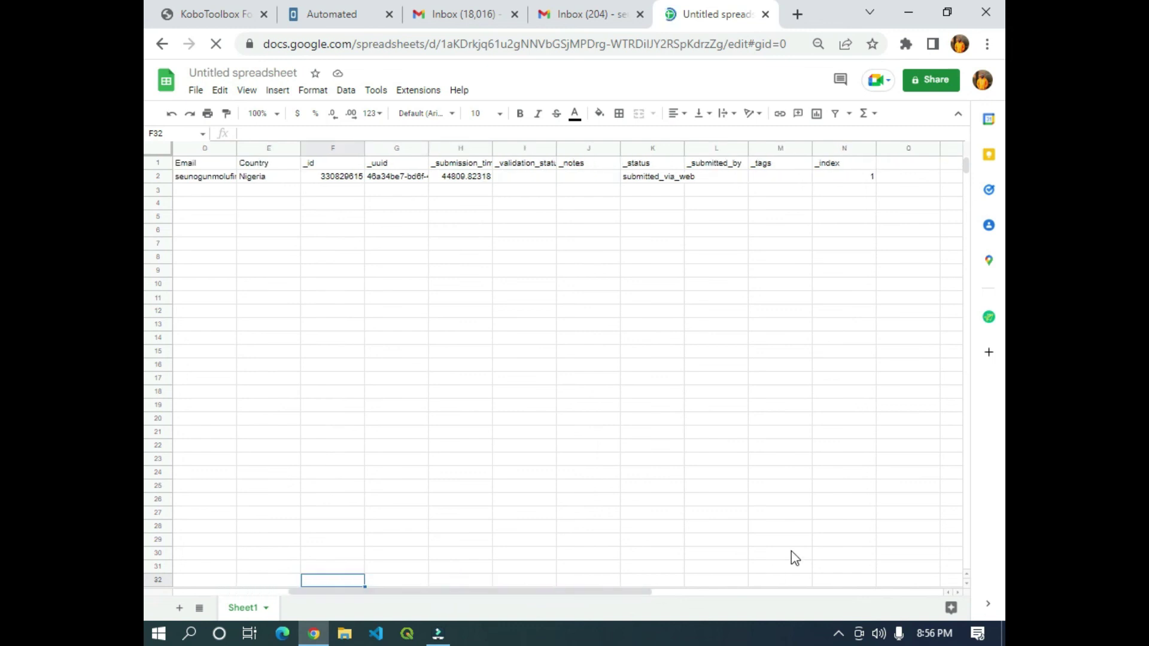
left_click(989, 317)
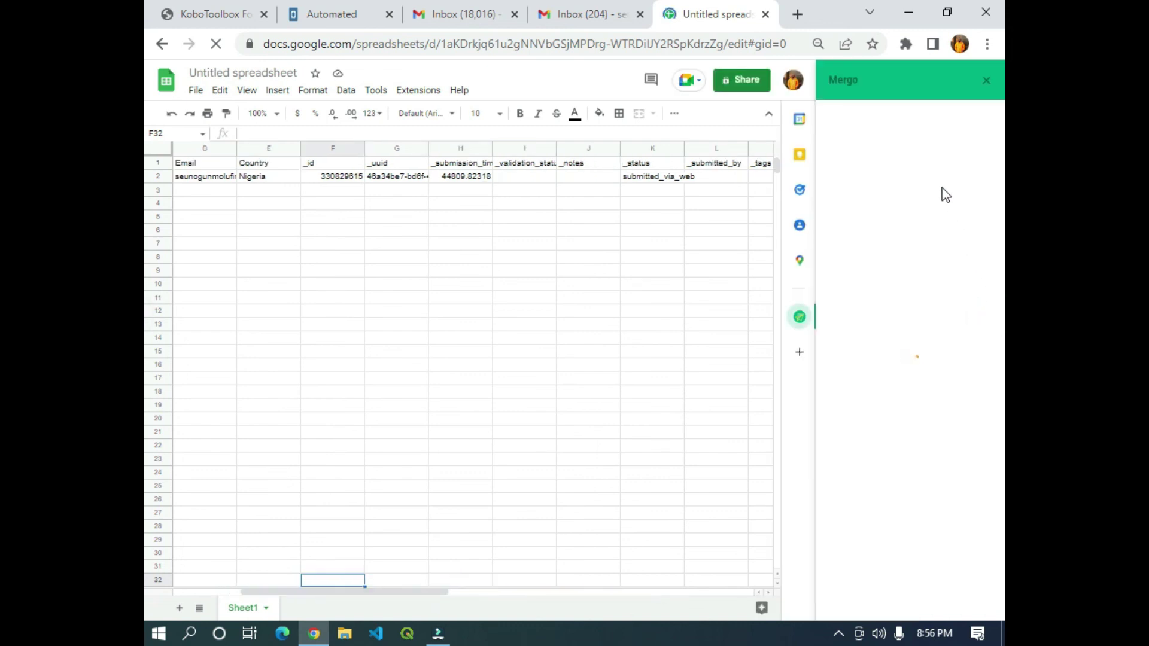
left_click(899, 161)
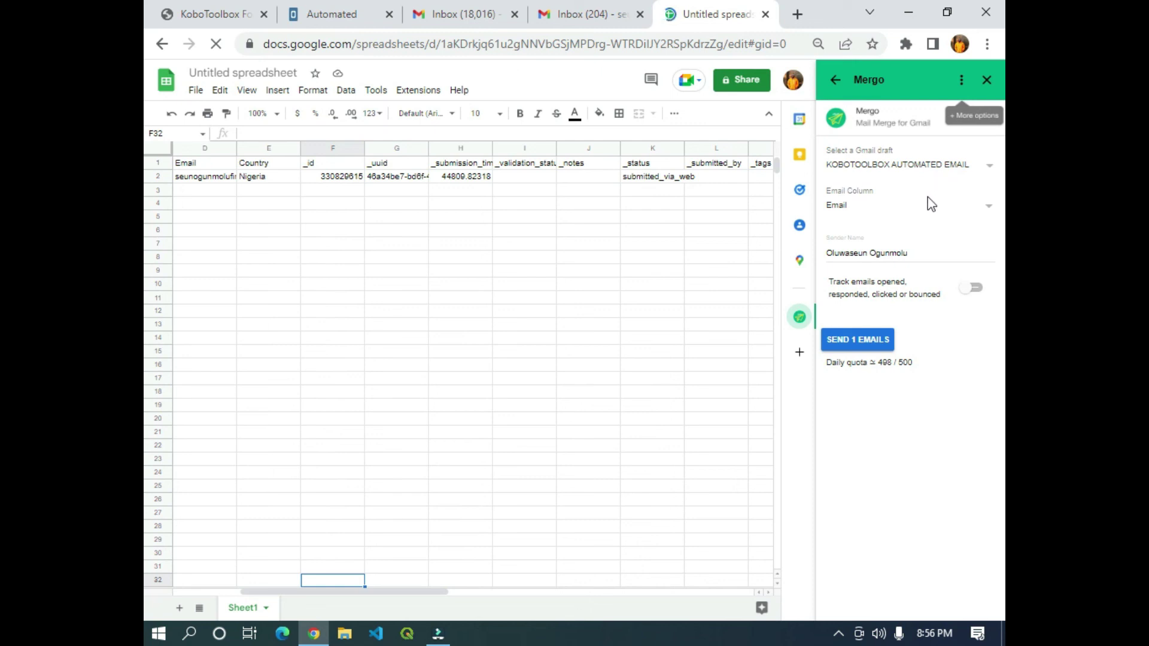
Set Email as the recipient column and the sender name to KOBOTOOLBOX COMMUNITY.
left_click(905, 209)
left_click(942, 206)
triple_click(916, 247)
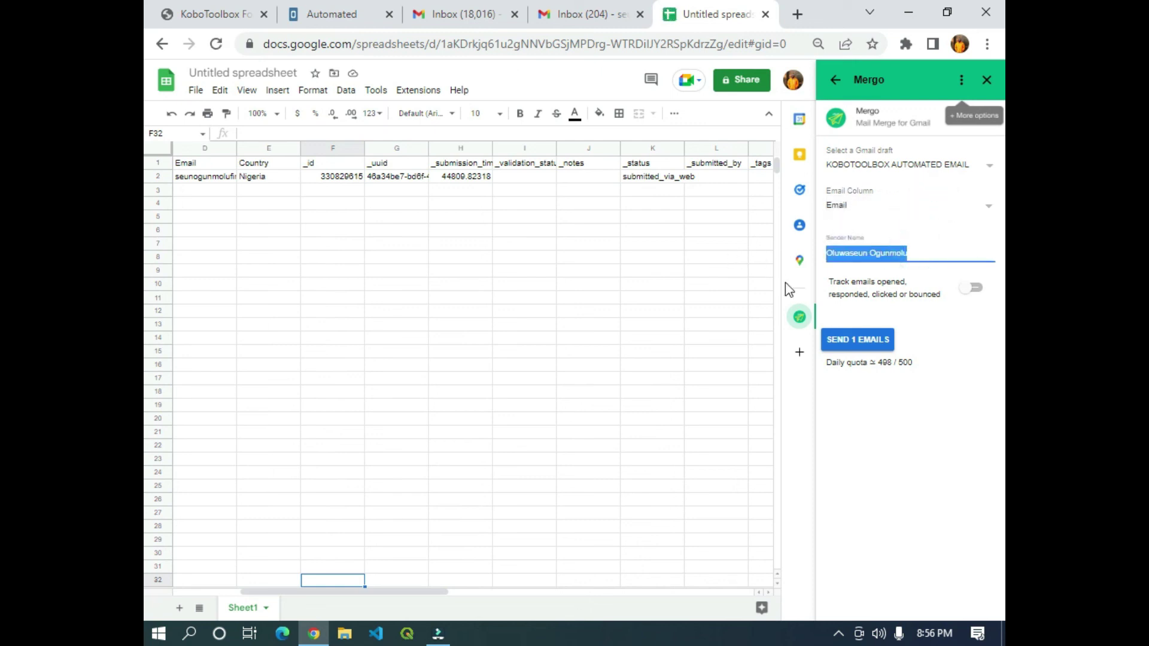
type("KO")
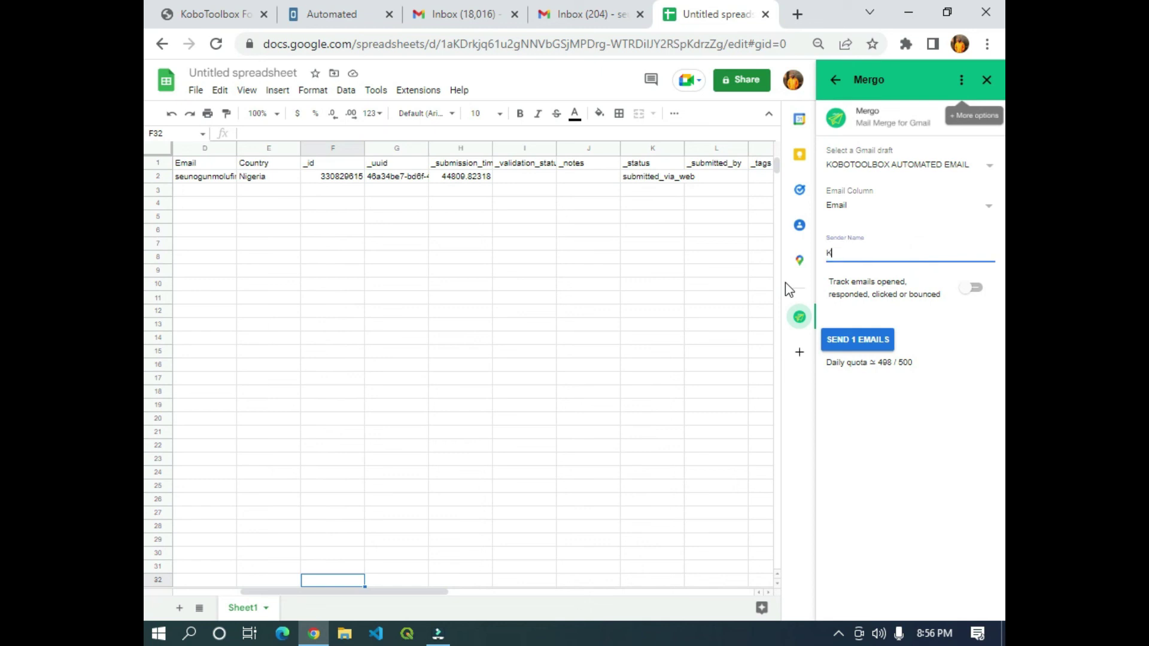
key("BackSpace")
type("OBOT")
type("OLB")
key("BackSpace")
key("BackSpace")
type("OLBOX COMMUNITY")
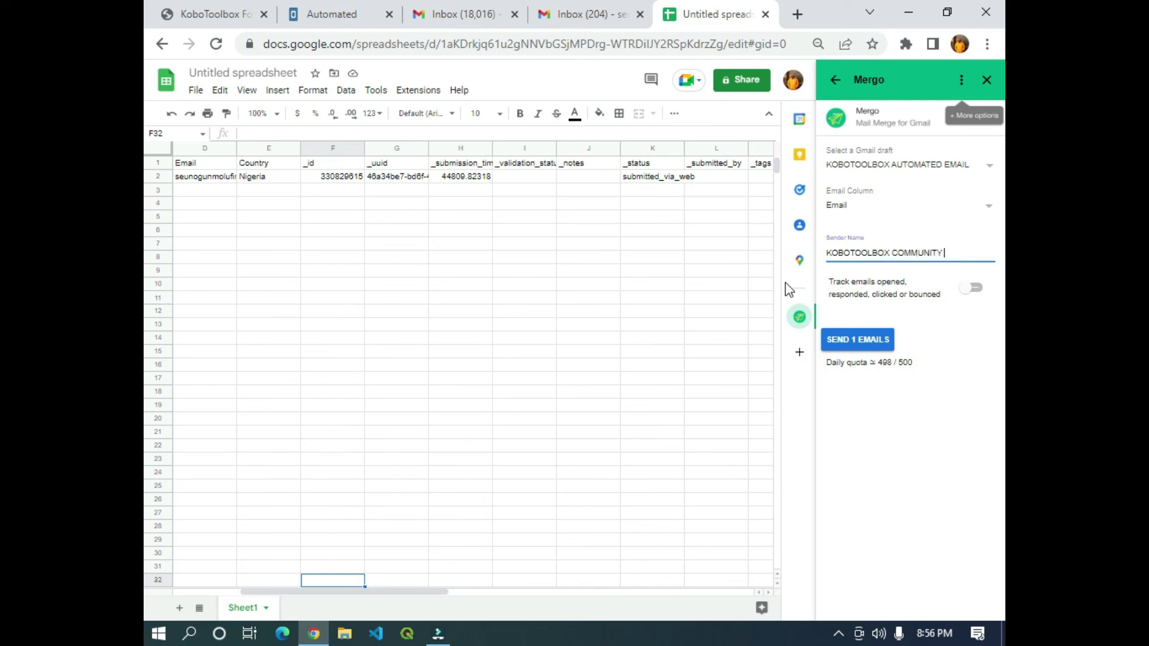
Turn on open, click and reply tracking and send the 1 merged email.
left_click(974, 298)
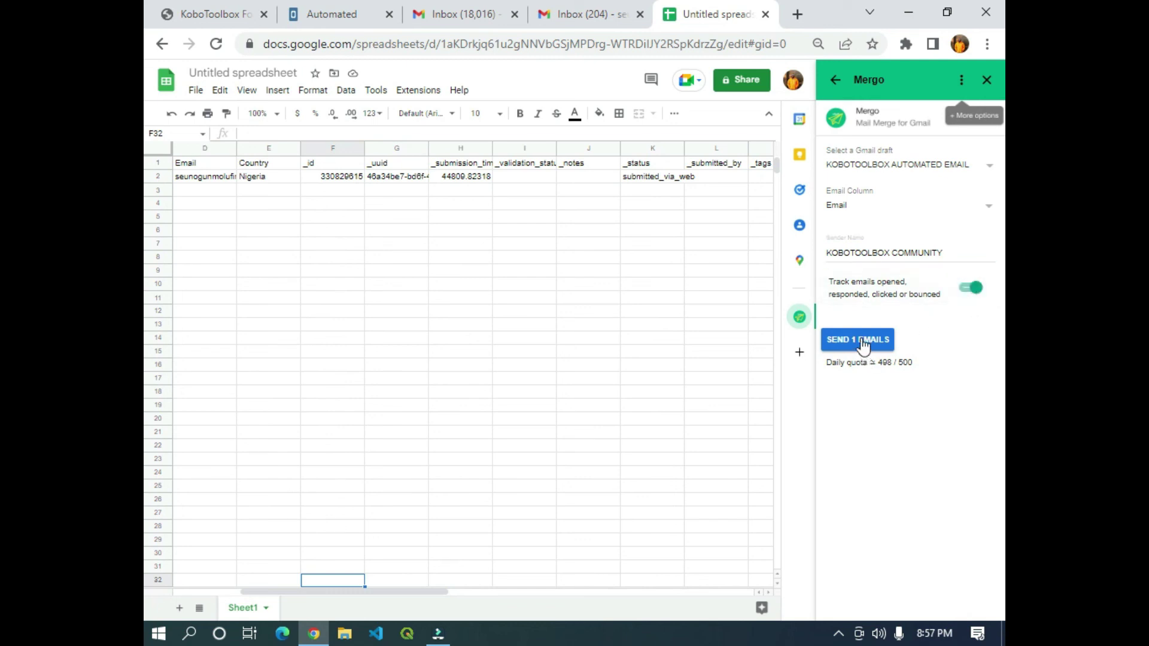
left_click_drag(354, 593, 477, 595)
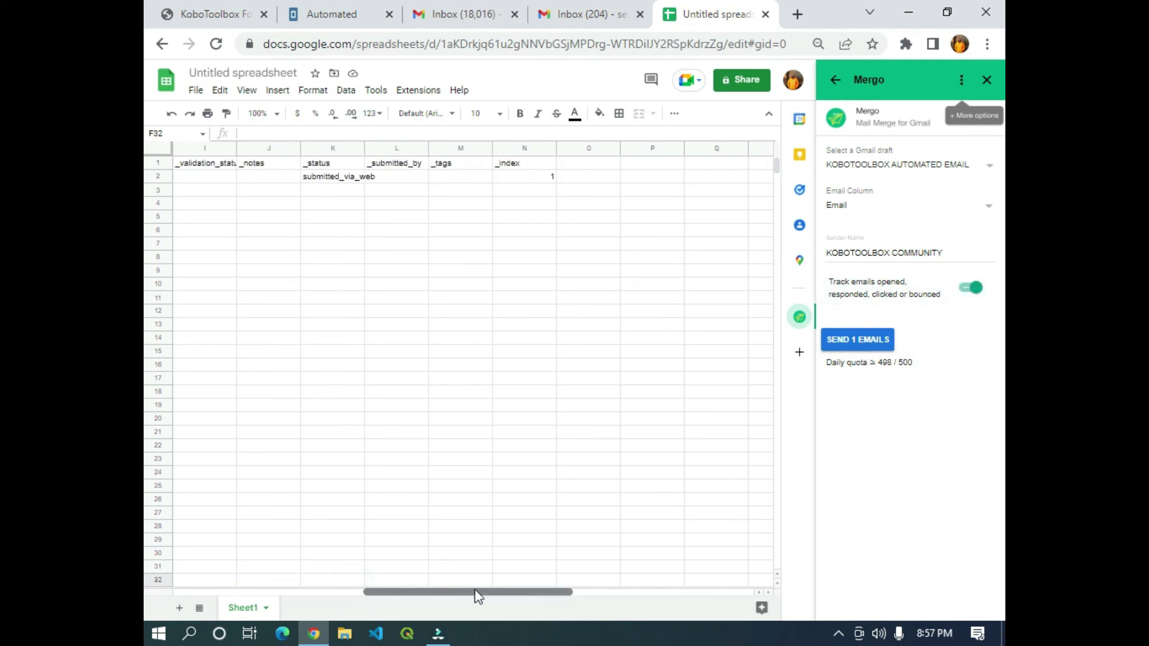
left_click(598, 162)
left_click(867, 339)
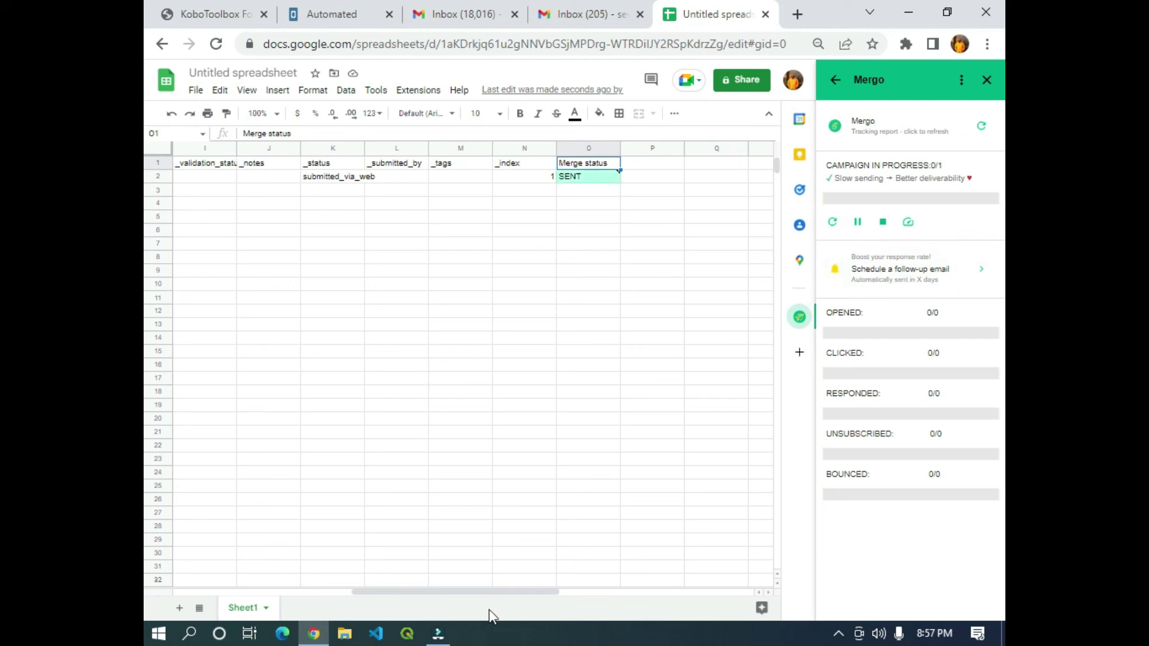
Widen Email column D to show full addresses, then switch to the recipient's Gmail inbox.
left_click_drag(496, 592, 329, 568)
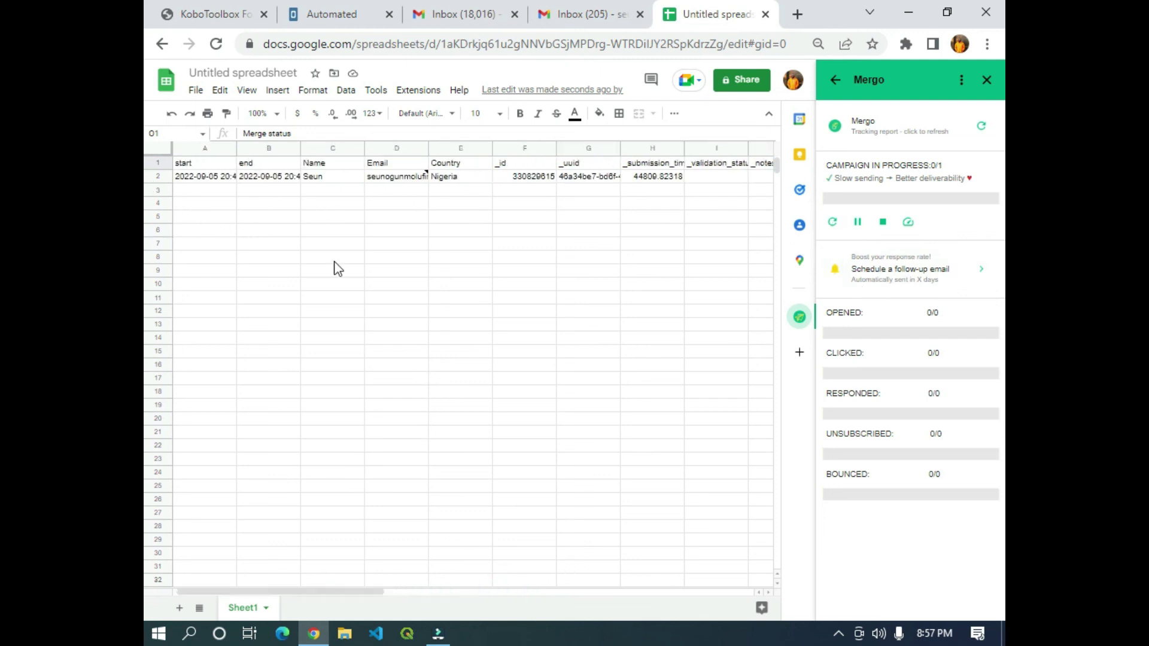
left_click_drag(428, 148, 506, 153)
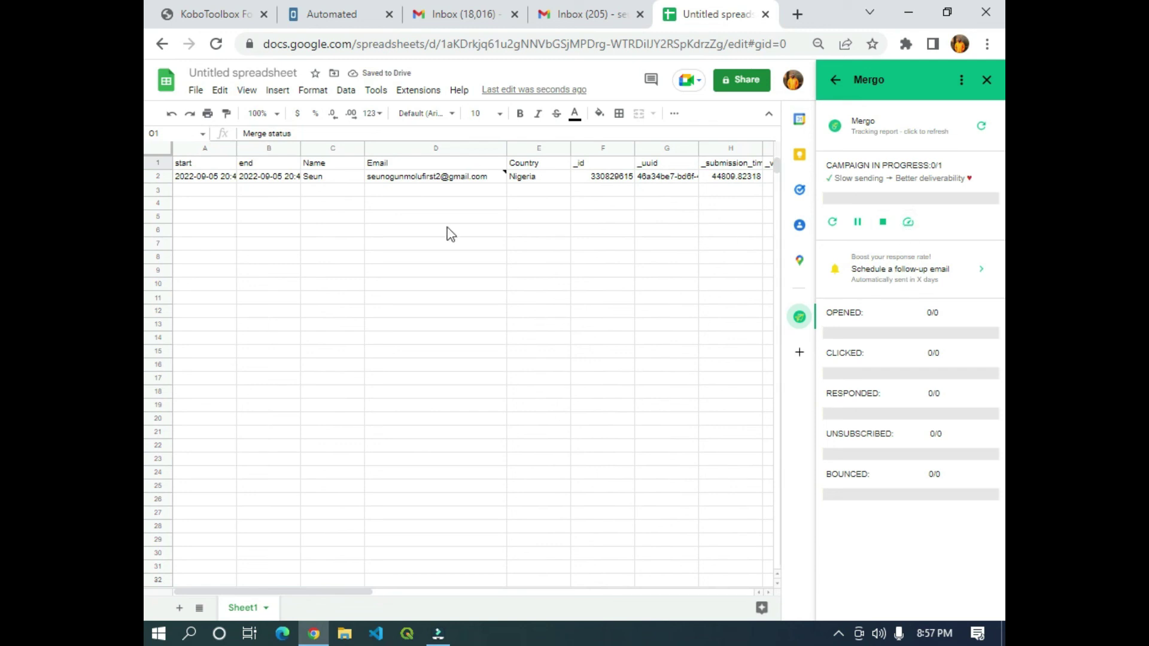
mouse_move(429, 180)
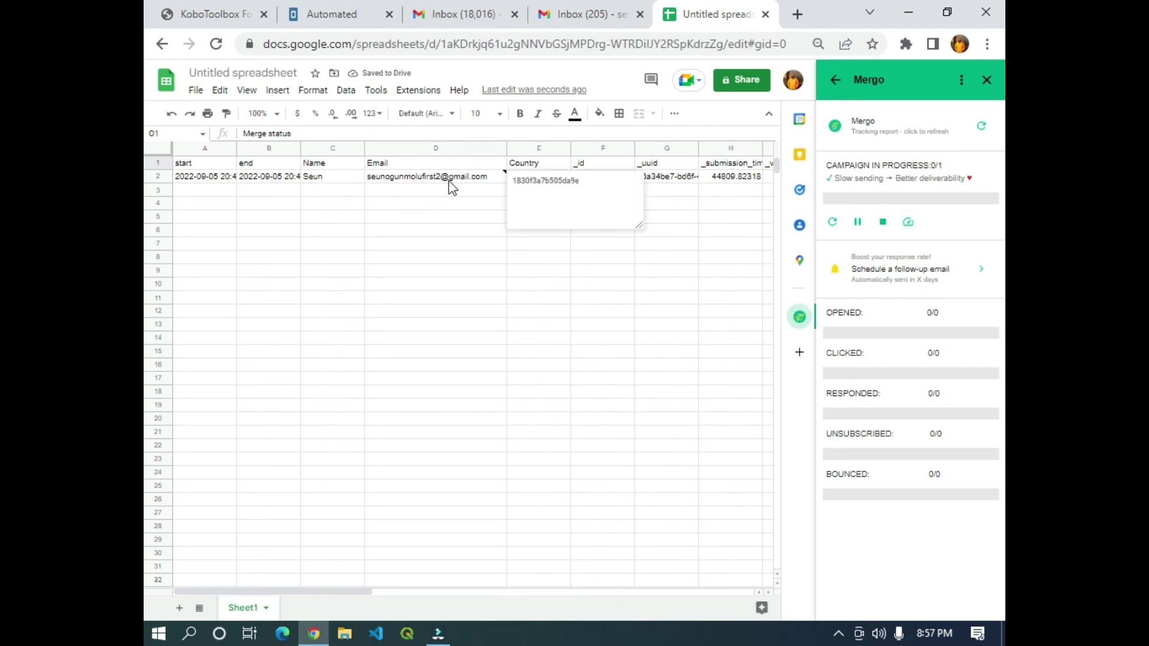
left_click(586, 16)
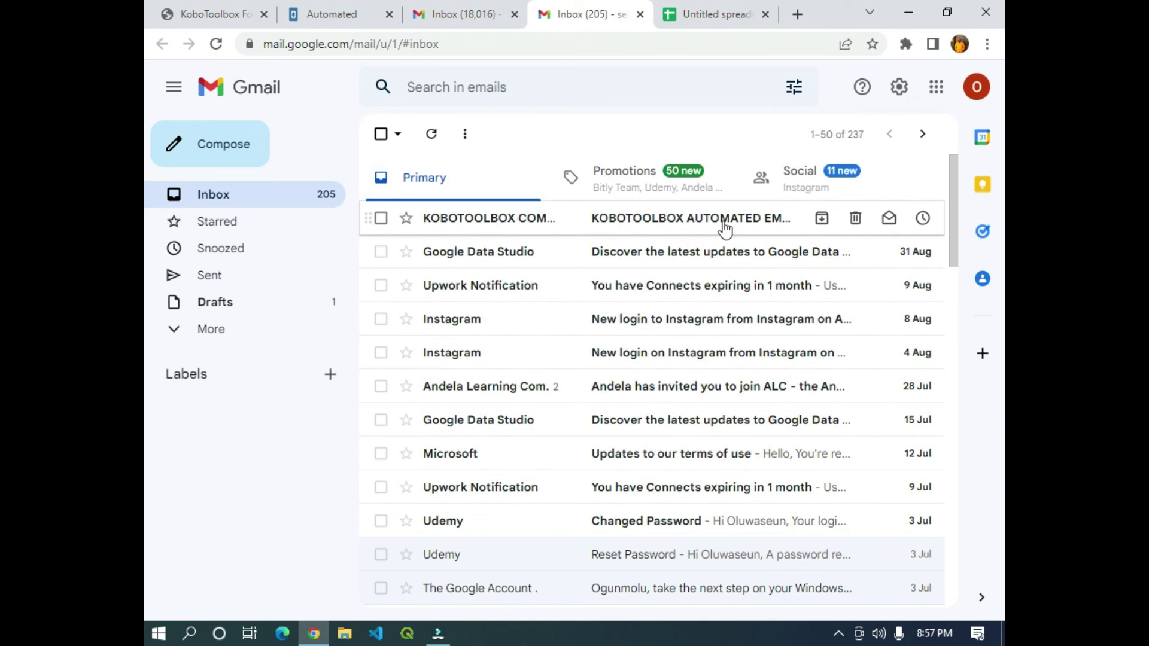
Open the received KOBOTOOLBOX AUTOMATED EMAIL and compare its greeting against the spreadsheet.
left_click(624, 219)
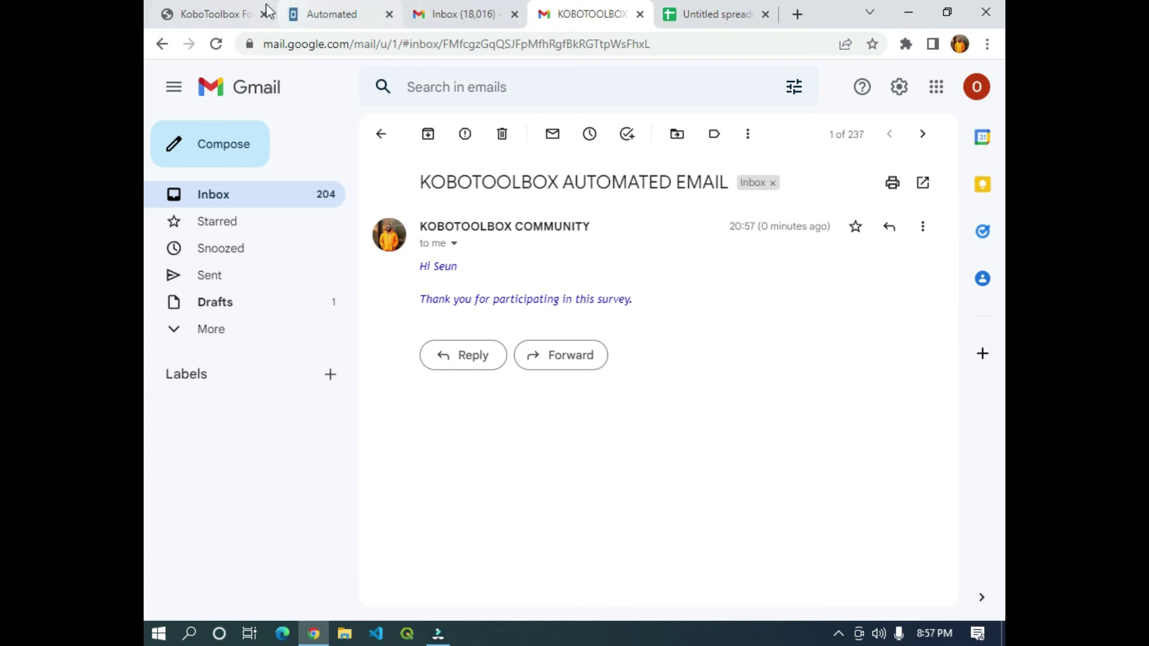
left_click(673, 13)
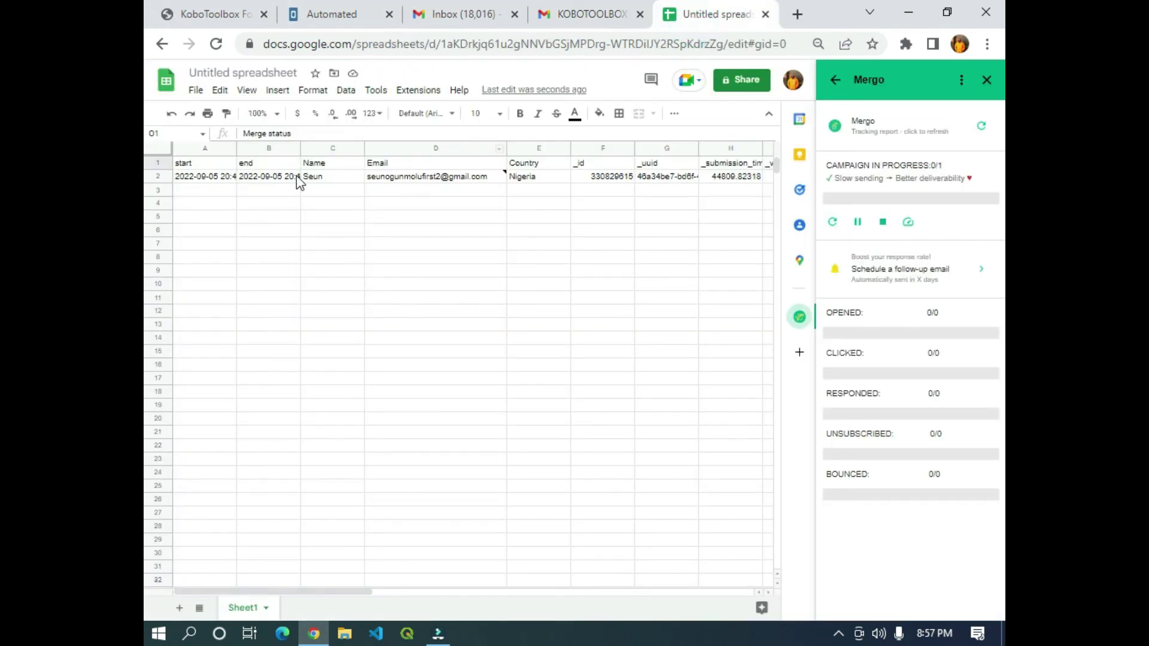
left_click(602, 17)
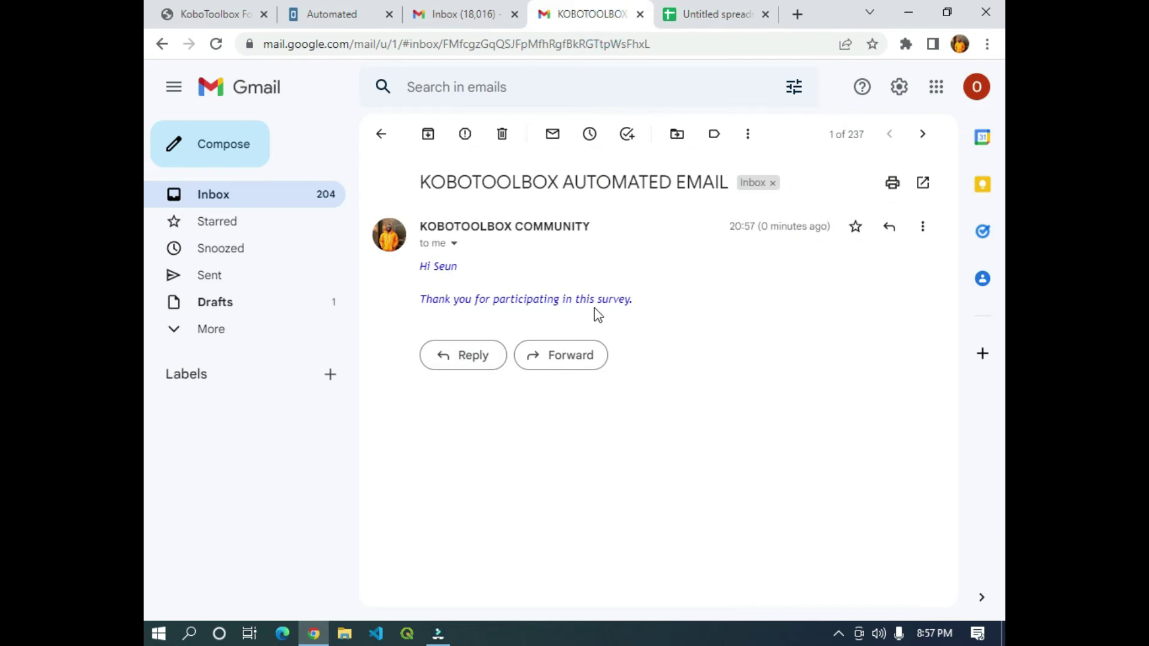
left_click(694, 14)
left_click(567, 17)
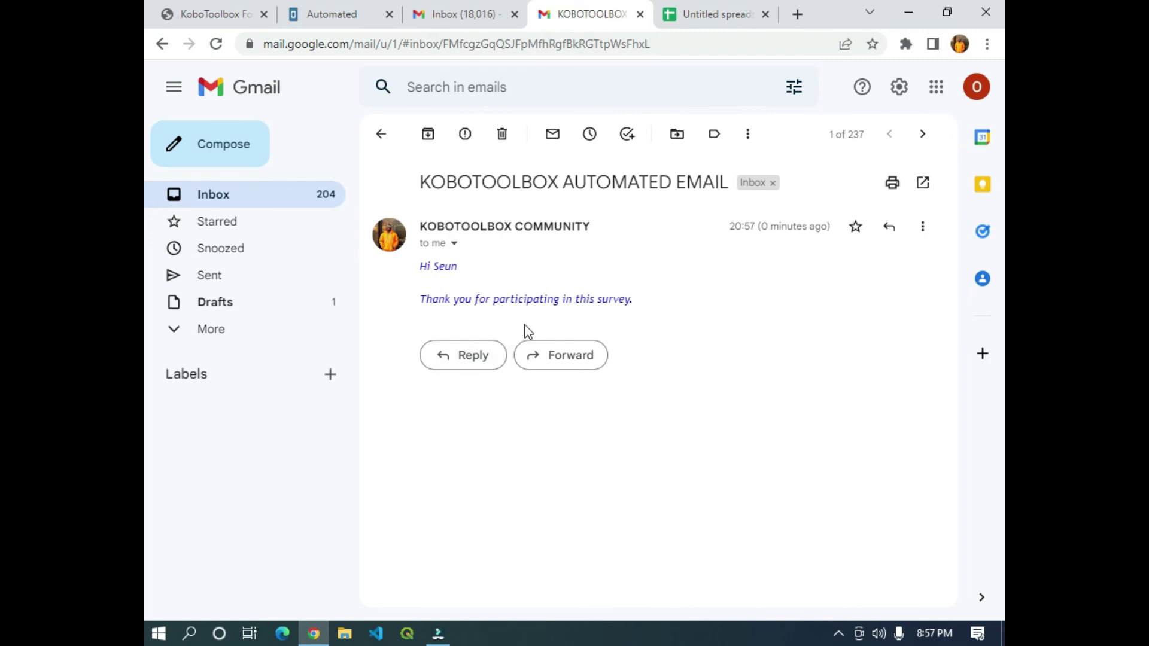